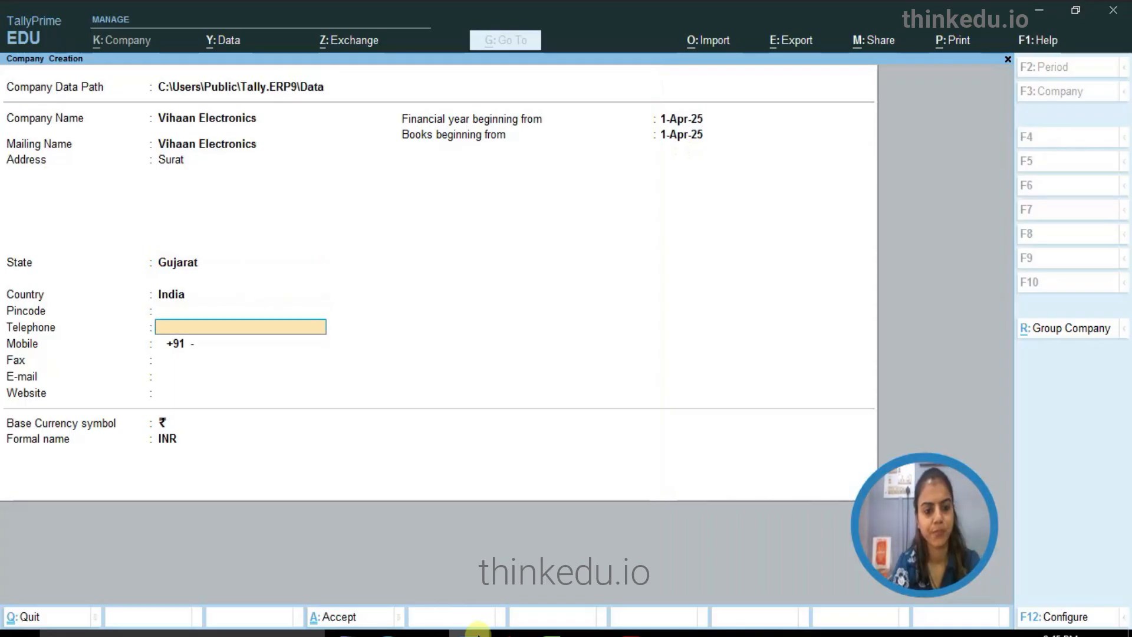
Create the Vihaan Electronics company with the contact fields left blank and the rupee (INR) as base currency.
key("Return")
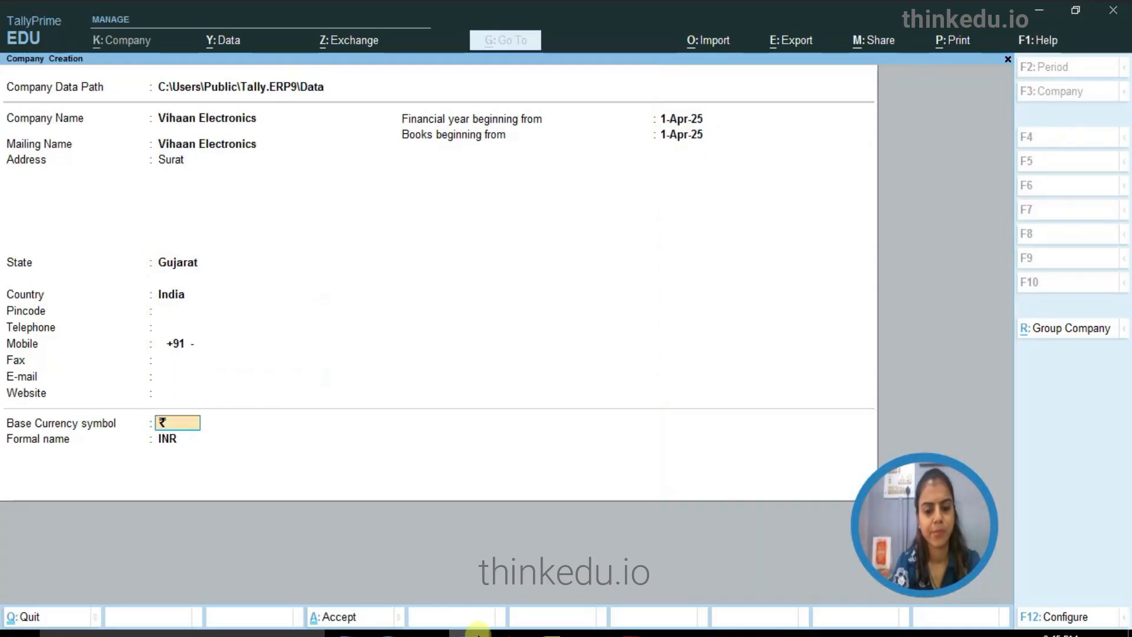
key("Return")
key("Return")
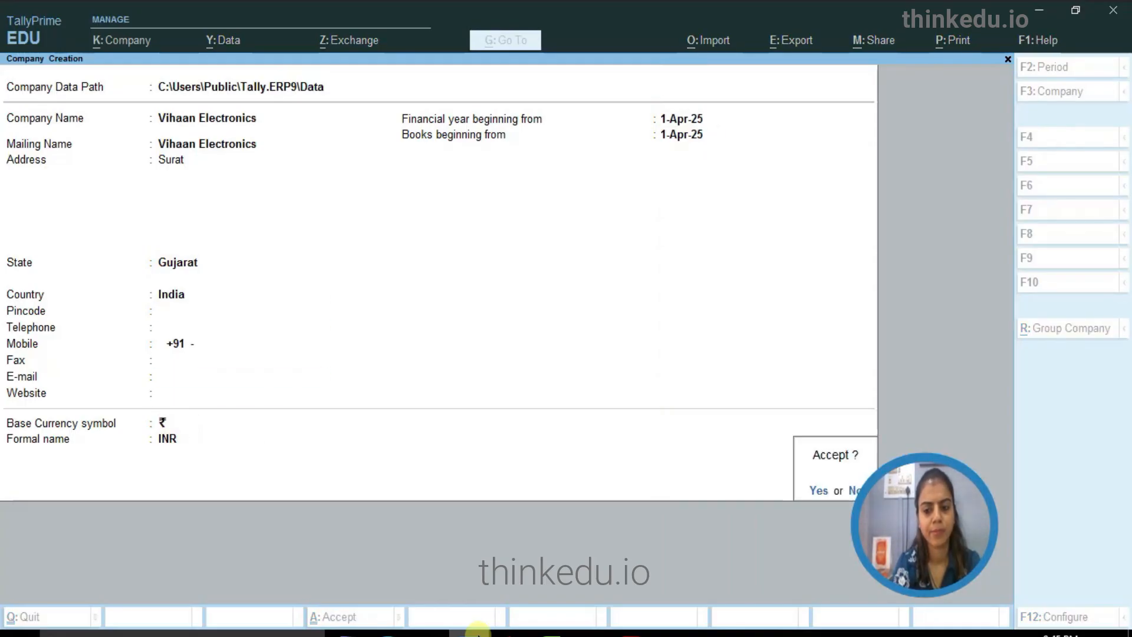
key("Return")
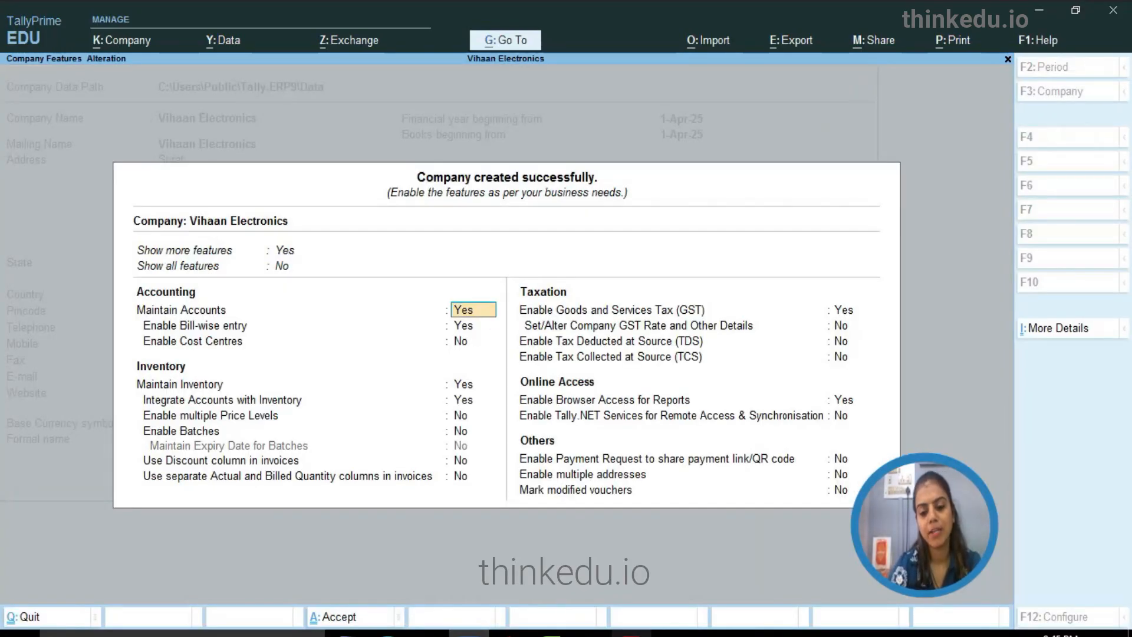
Check the exercise PDF's stock table, return to TallyPrime and set Integrate Accounts with Inventory to No in the company features.
left_click(631, 634)
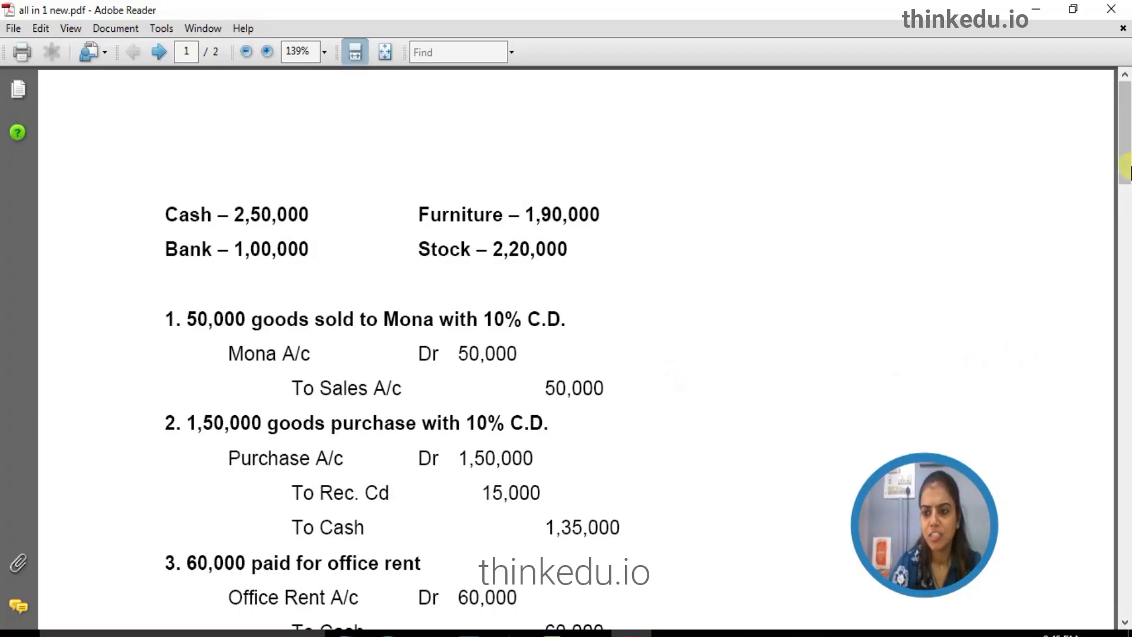
left_click_drag(1125, 149, 1128, 501)
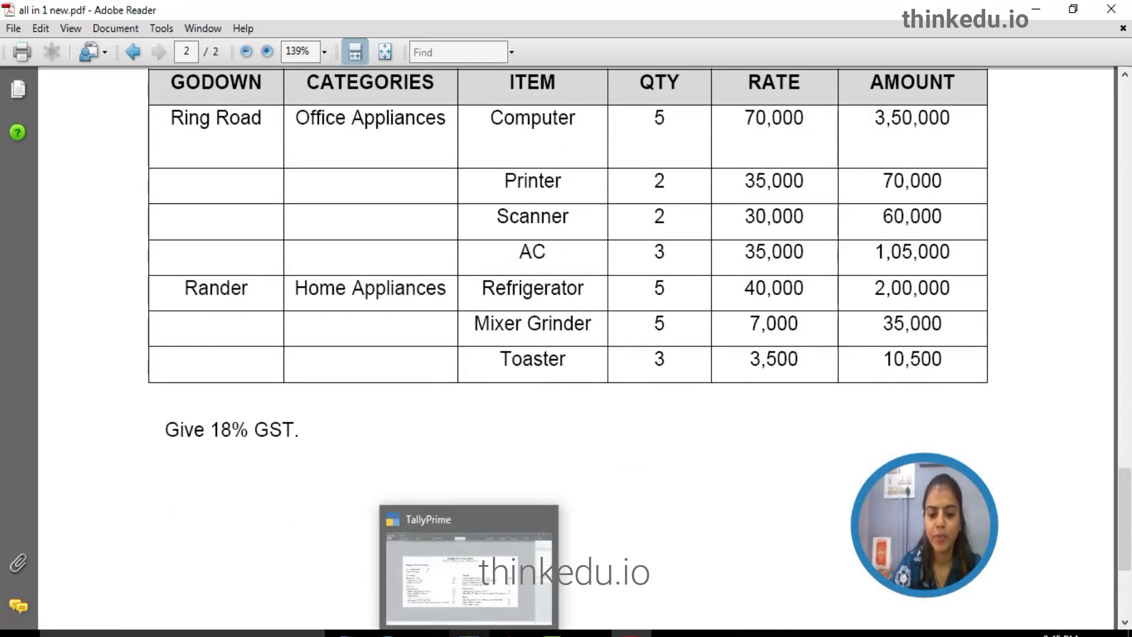
left_click(469, 633)
key("Down")
key("Down")
key("Down")
key("Down")
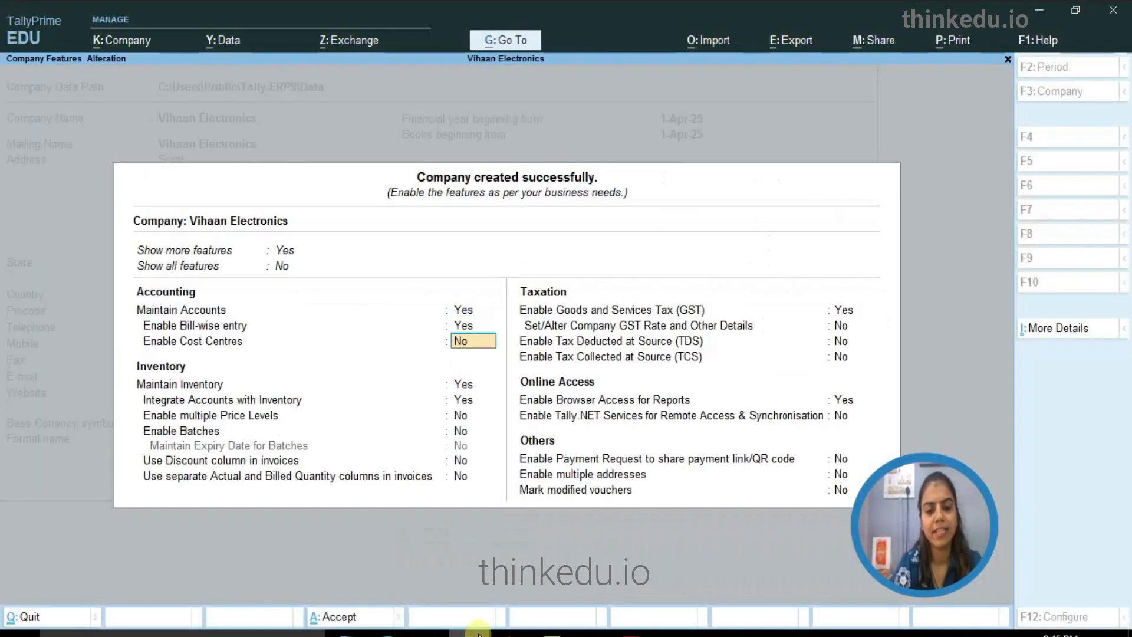
type("n")
key("Return")
key("Return")
key("Return")
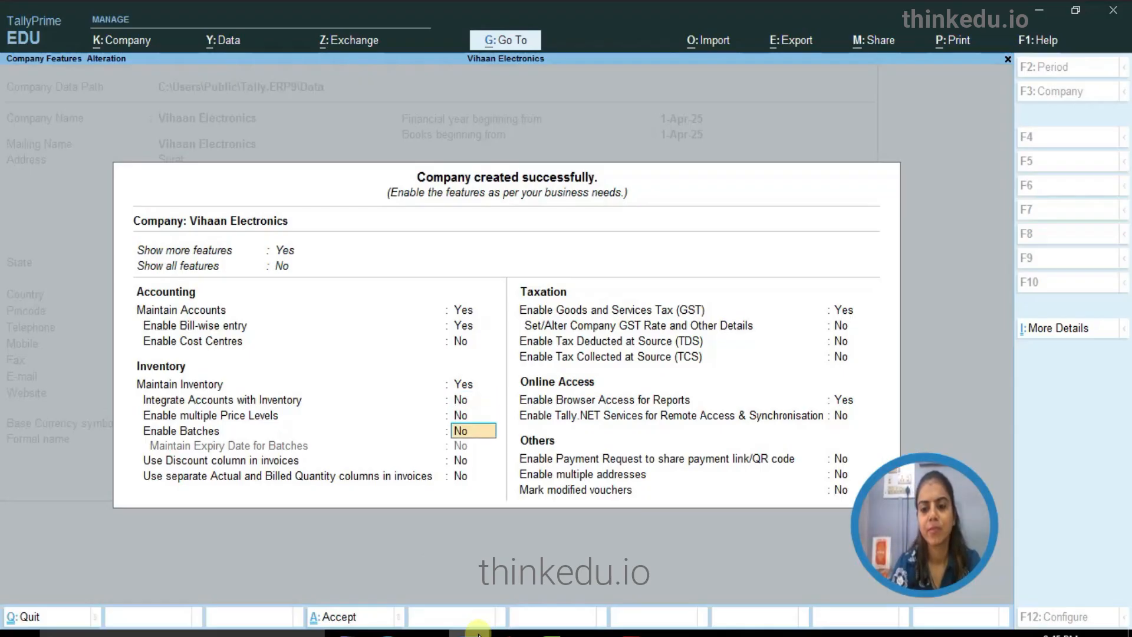
Open the company's GST details, keep Gujarat and the Regular registration type, and enter the company's GSTIN/UIN.
key("Return")
key("Return")
key("Return")
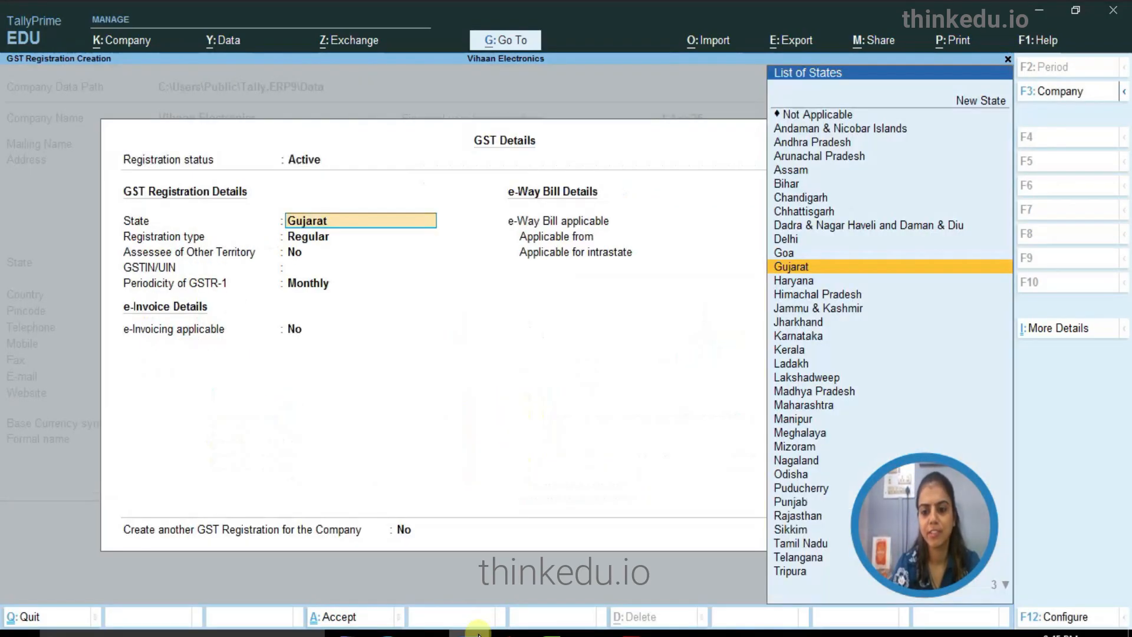
key("Return")
key("Return")
key("Return")
type("25")
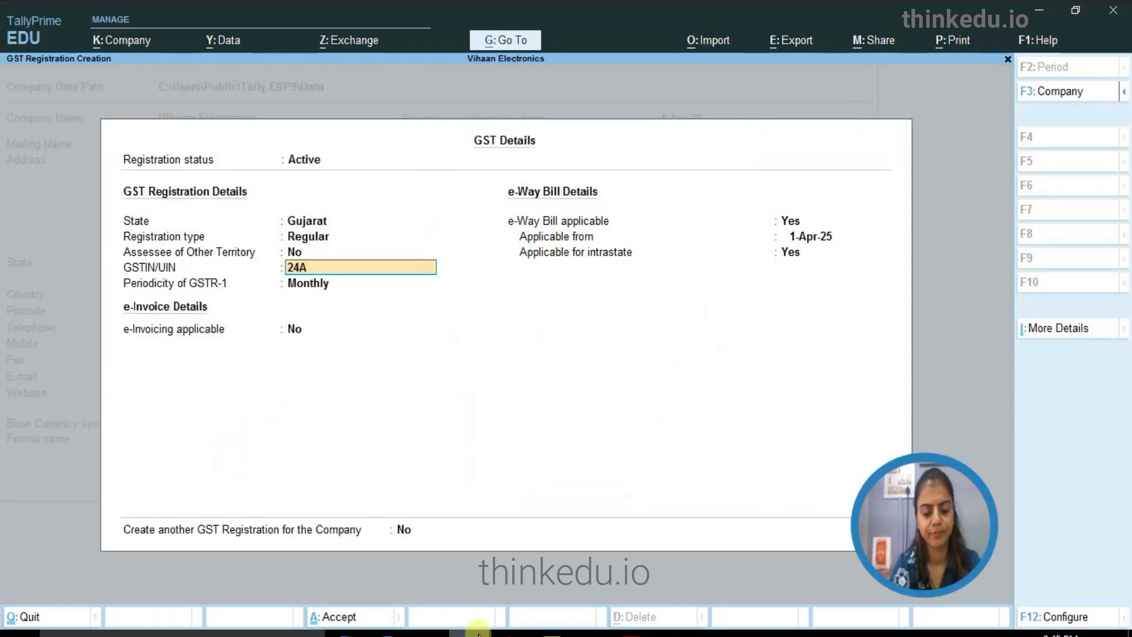
type("ABCDE12")
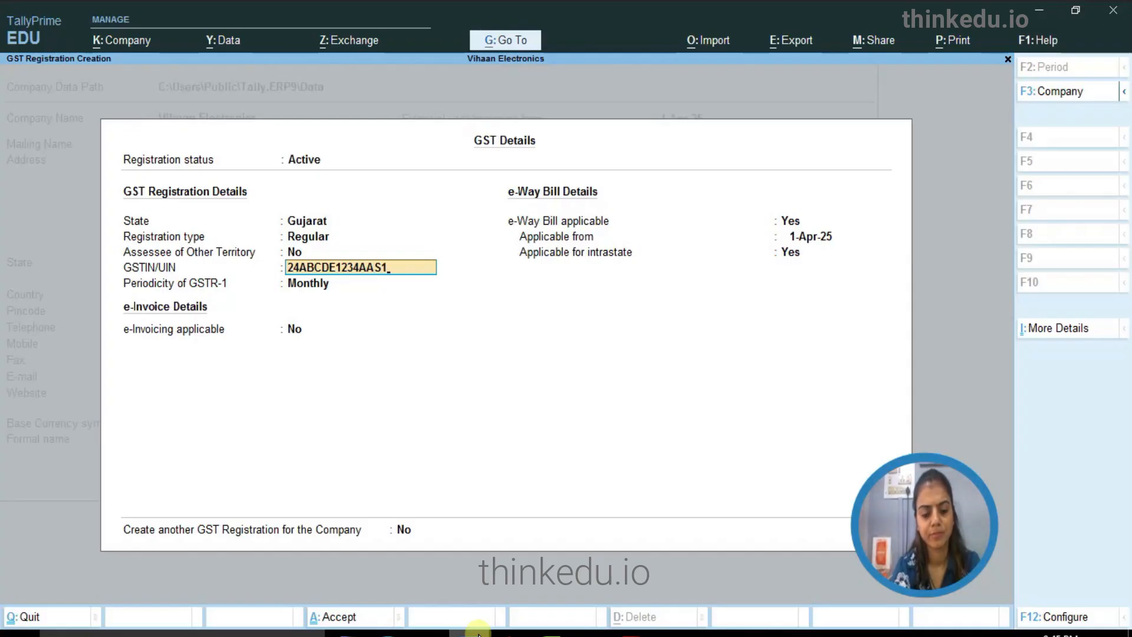
type("34AAS1")
key("Return")
key("Return")
key("Return")
key("Return")
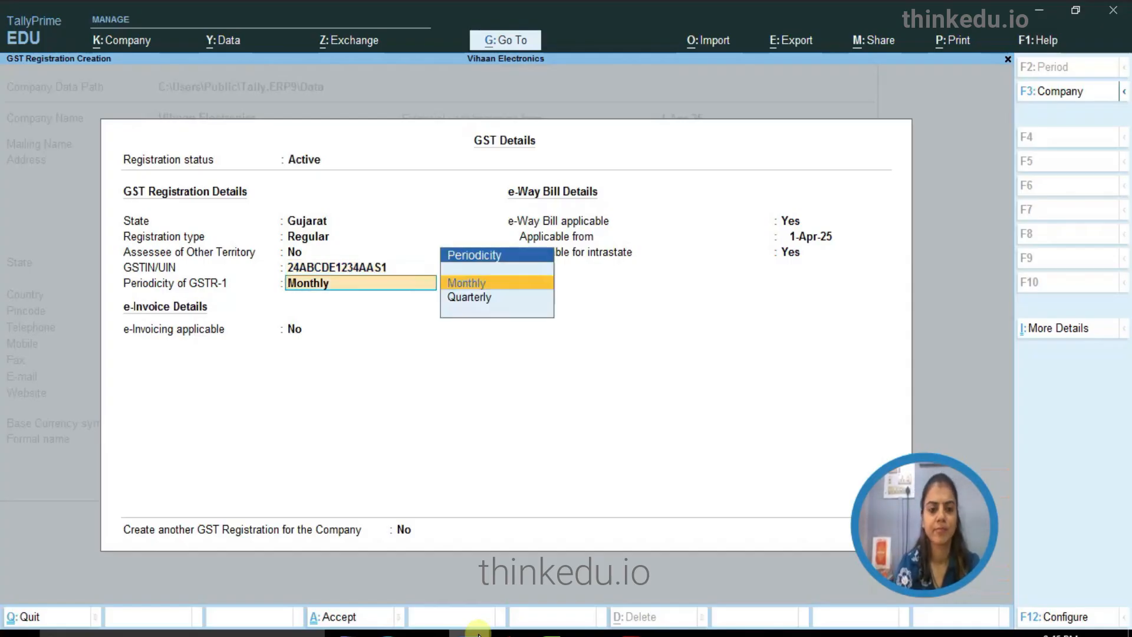
Keep Monthly GSTR-1 periodicity, e-invoicing set to No and the e-Way Bill defaults, and save the GST details.
key("Return")
key("Return")
key("Return")
key("Return")
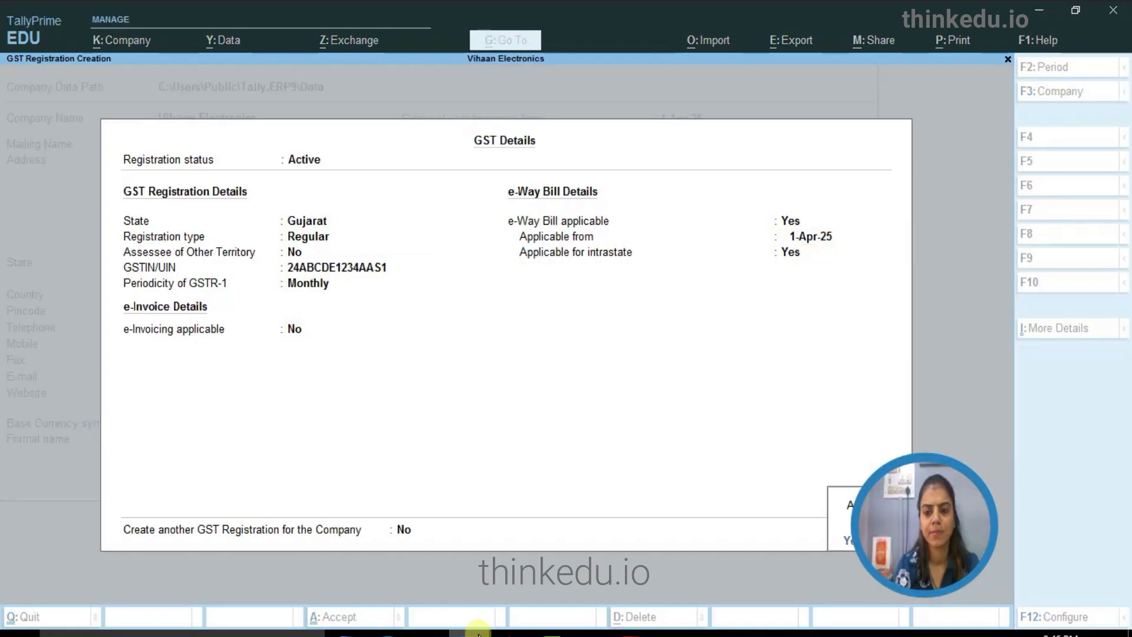
key("Return")
Keep the remaining taxation, online access and other options at their defaults and save the company features.
key("Return")
key("Return")
key("Return")
key("Return")
key("Return")
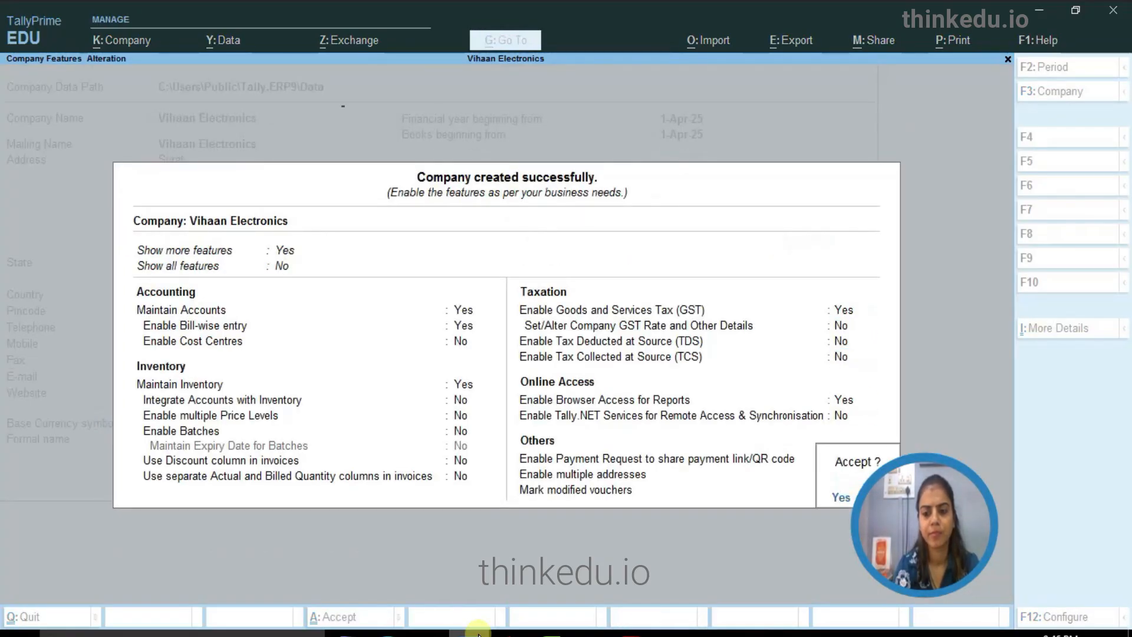
key("Return")
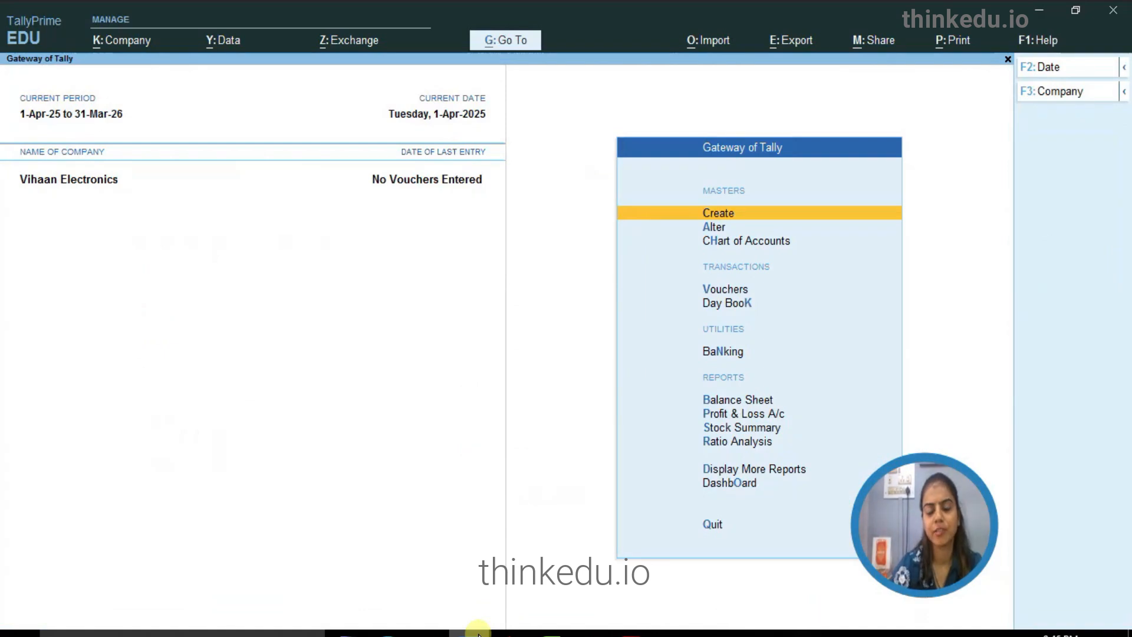
Check the opening balances in the exercise PDF, return to TallyPrime and open the existing Cash ledger for alteration.
left_click(631, 633)
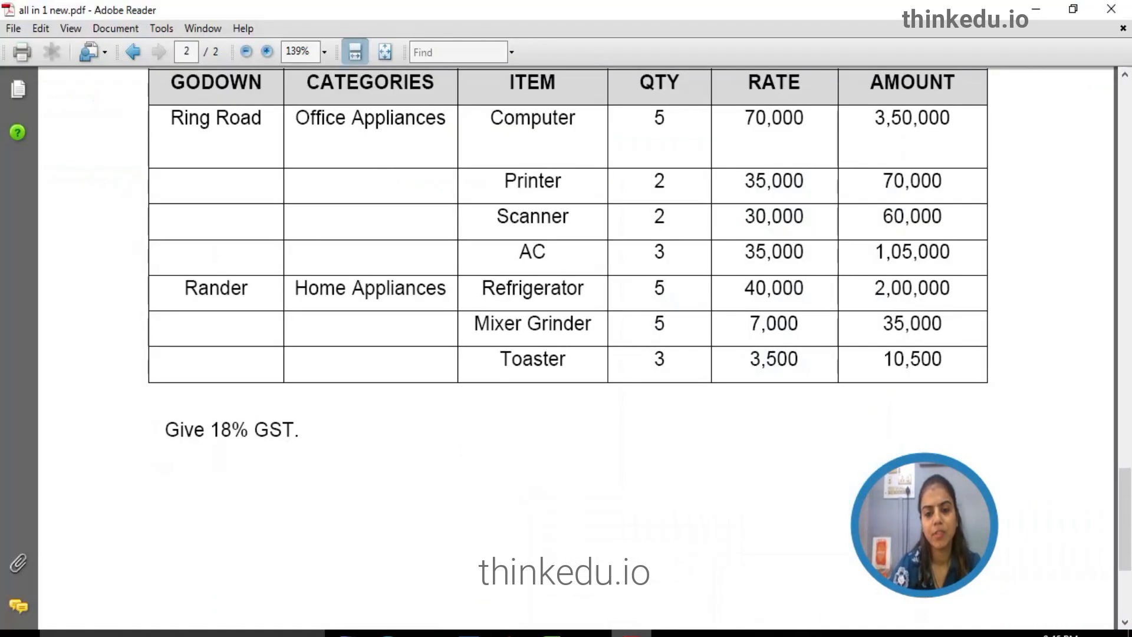
left_click_drag(1122, 505, 1105, 94)
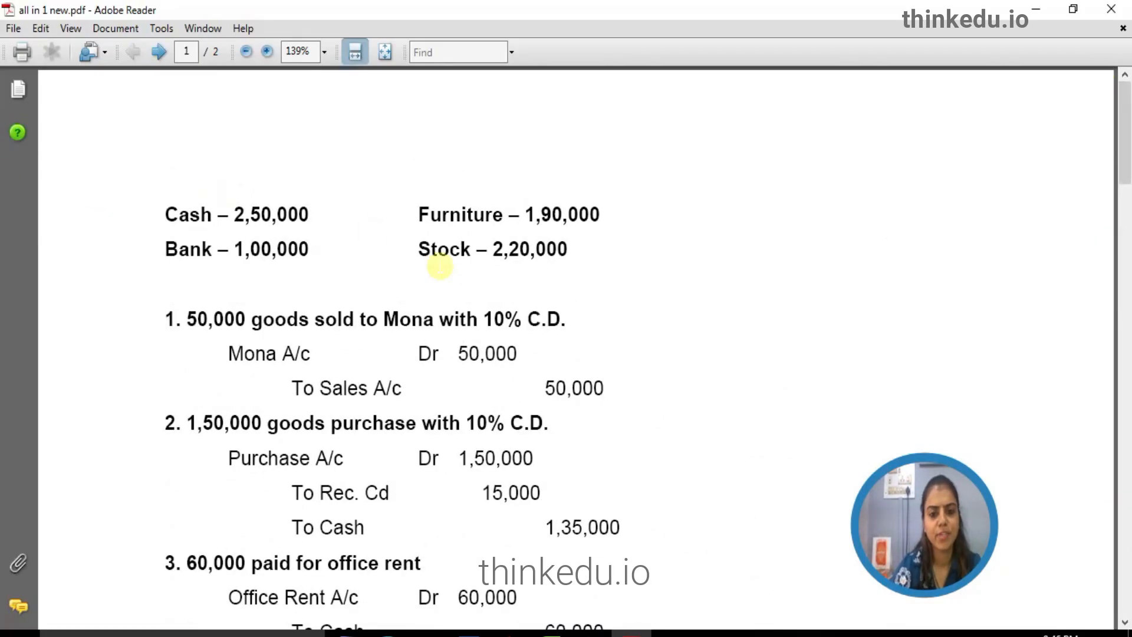
left_click(636, 635)
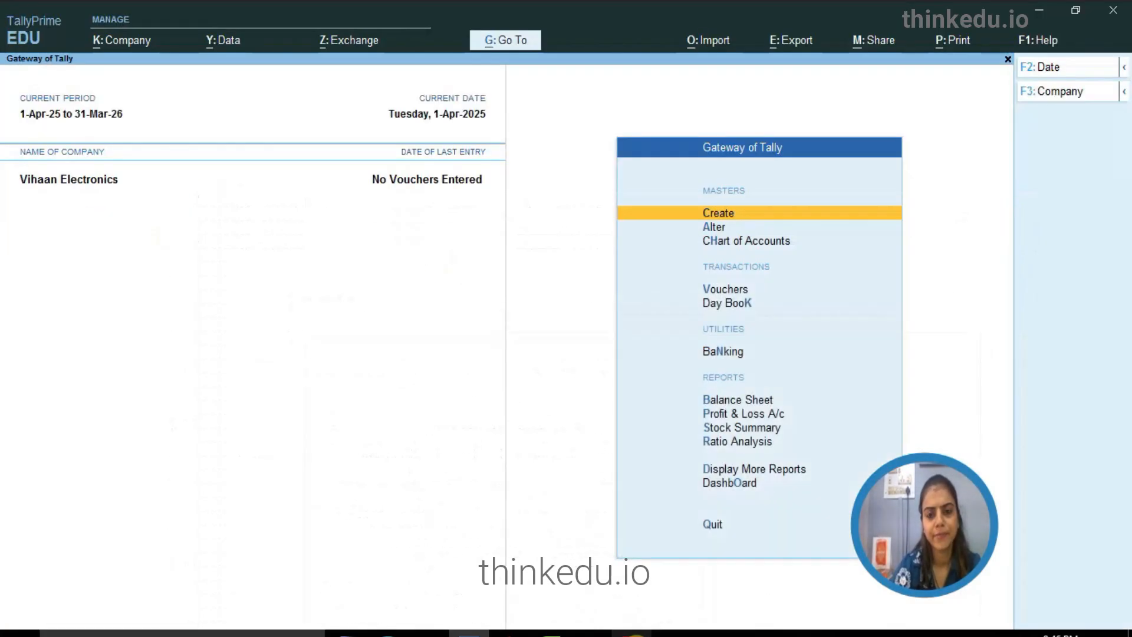
key("Return")
key("Down")
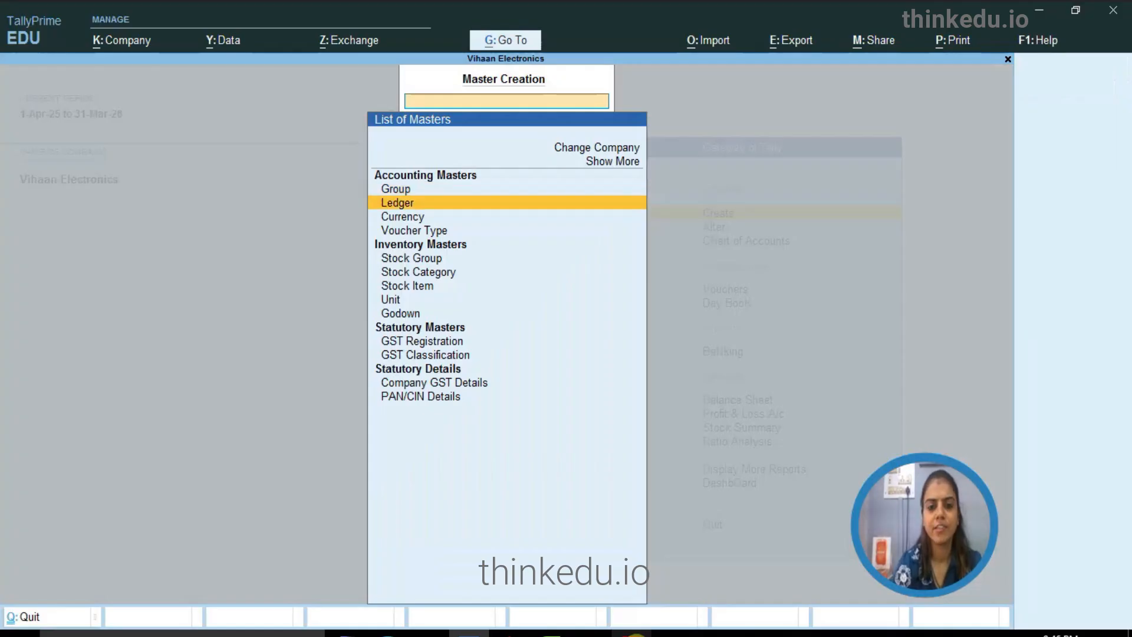
key("Return")
key("Page_Up")
key("Page_Up")
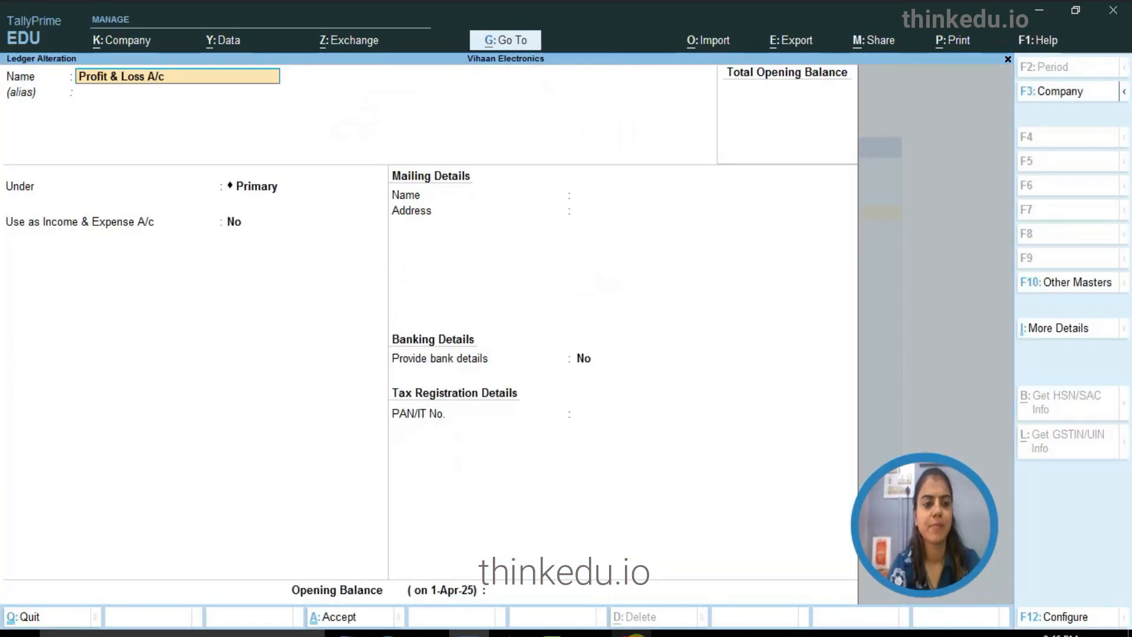
Set the Cash ledger's opening balance to 2,50,000 Dr, as given in the exercise PDF, and save it.
key("Return")
key("Return")
key("Return")
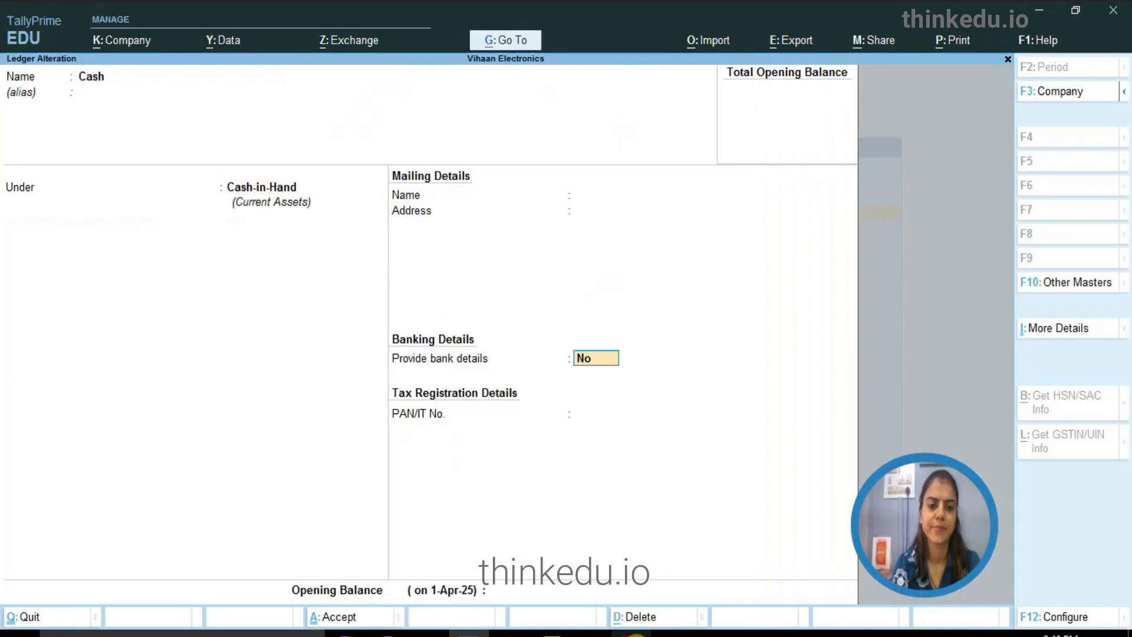
left_click(639, 635)
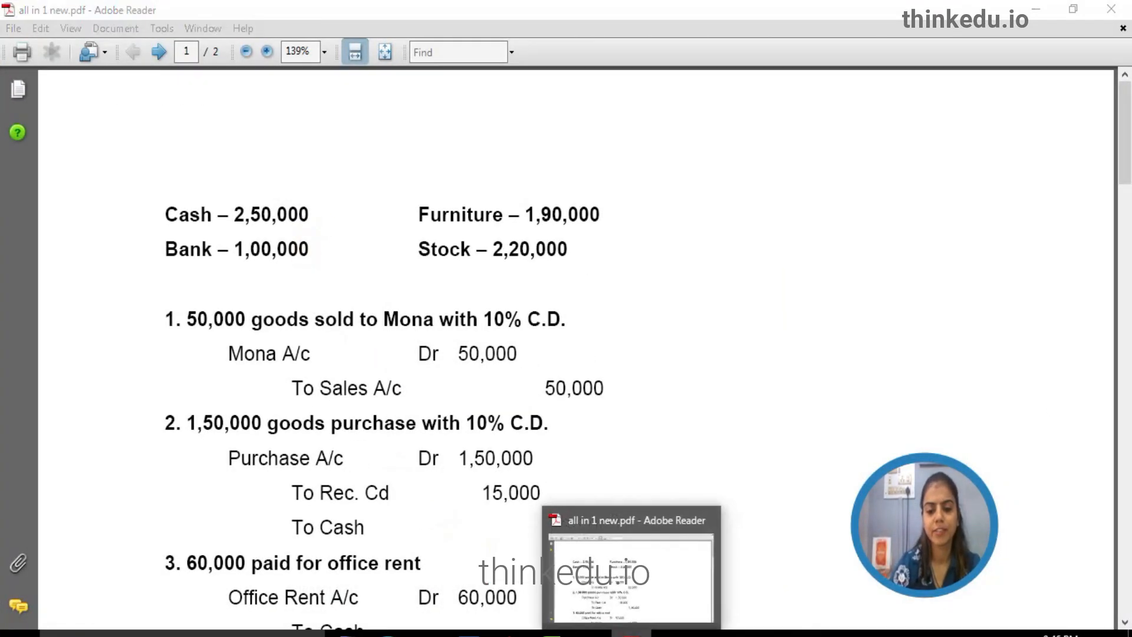
left_click(632, 635)
type("2,50,000")
key("Return")
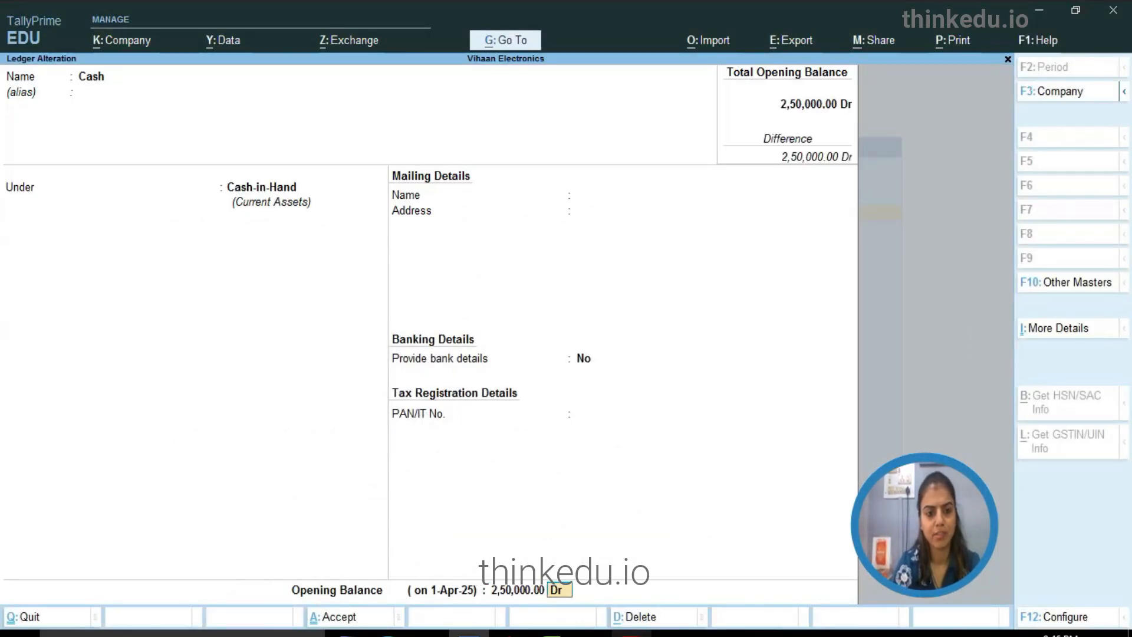
key("Return")
key("Return")
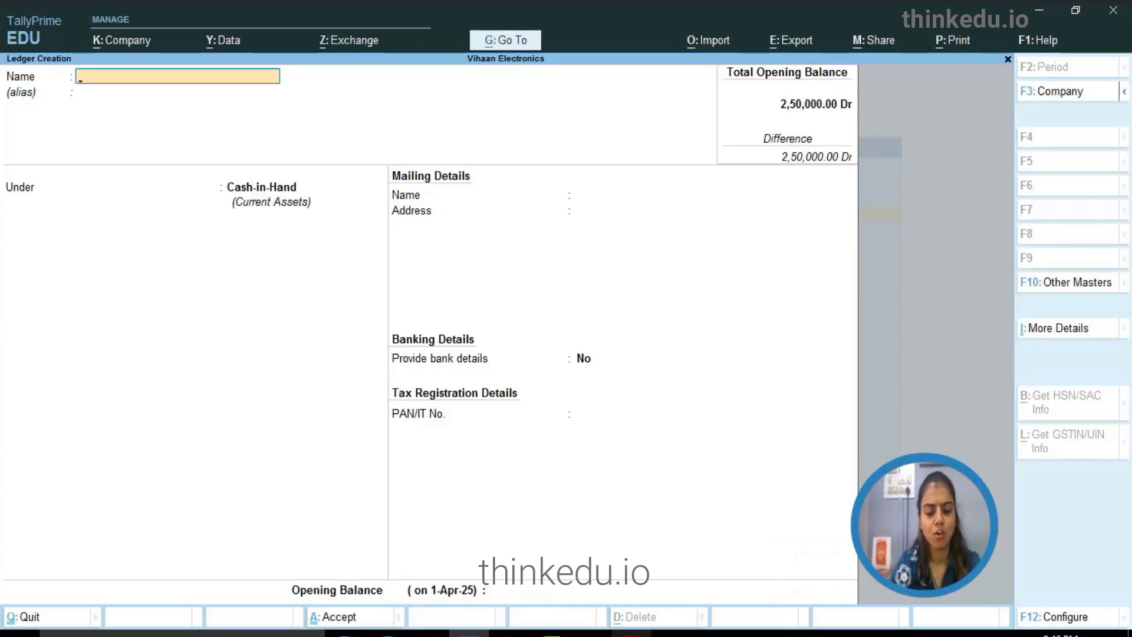
Start a new ledger named Bank, group it under Bank Accounts and keep Vihaan Electronics as the account holder.
key("Return")
key("Return")
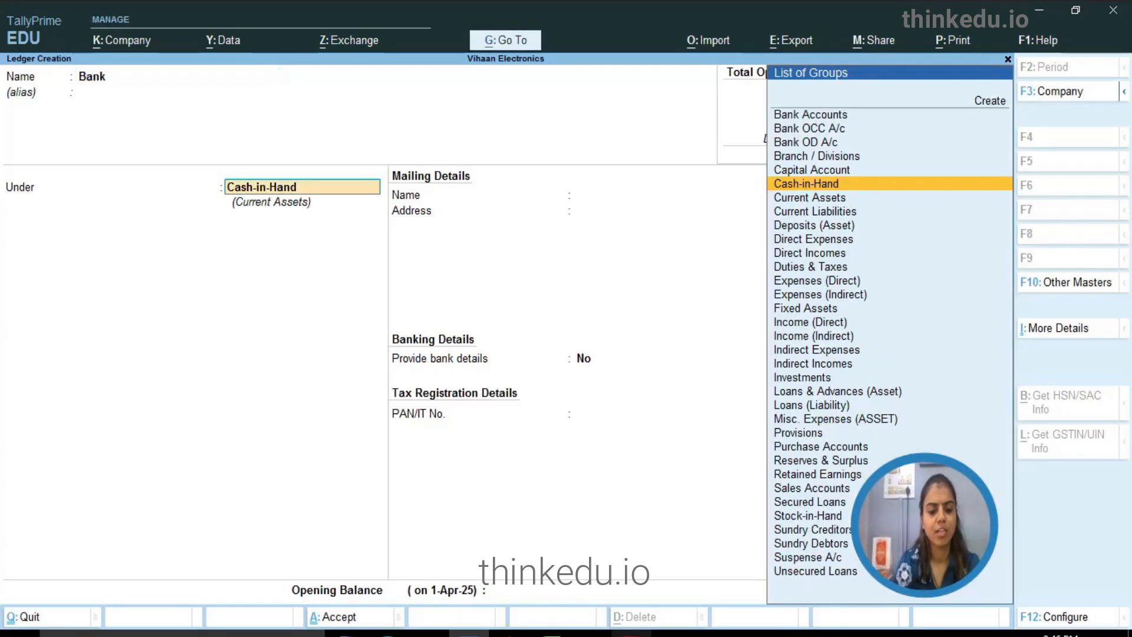
type("B")
key("Return")
key("Return")
key("Return")
key("Return")
key("Return")
key("Return")
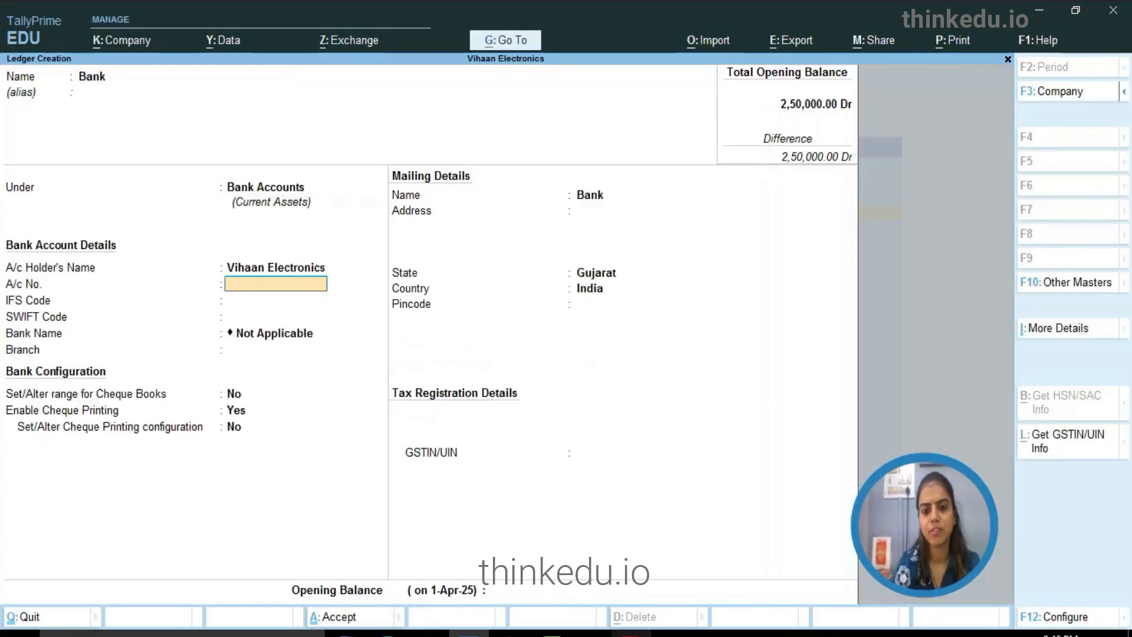
Leave the Bank ledger's remaining details at their defaults, set its opening balance to 1,00,000 Dr and save it.
key("Return")
key("Return")
key("Return")
key("Return")
key("Return")
key("Return")
key("Return")
key("Return")
key("Return")
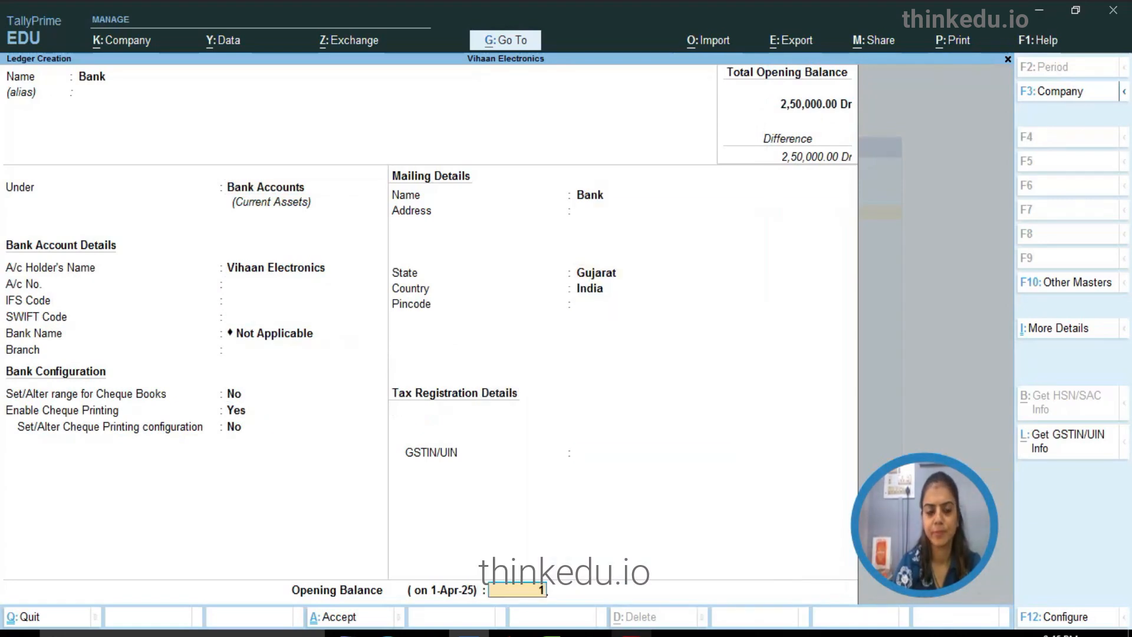
type("1,00,000")
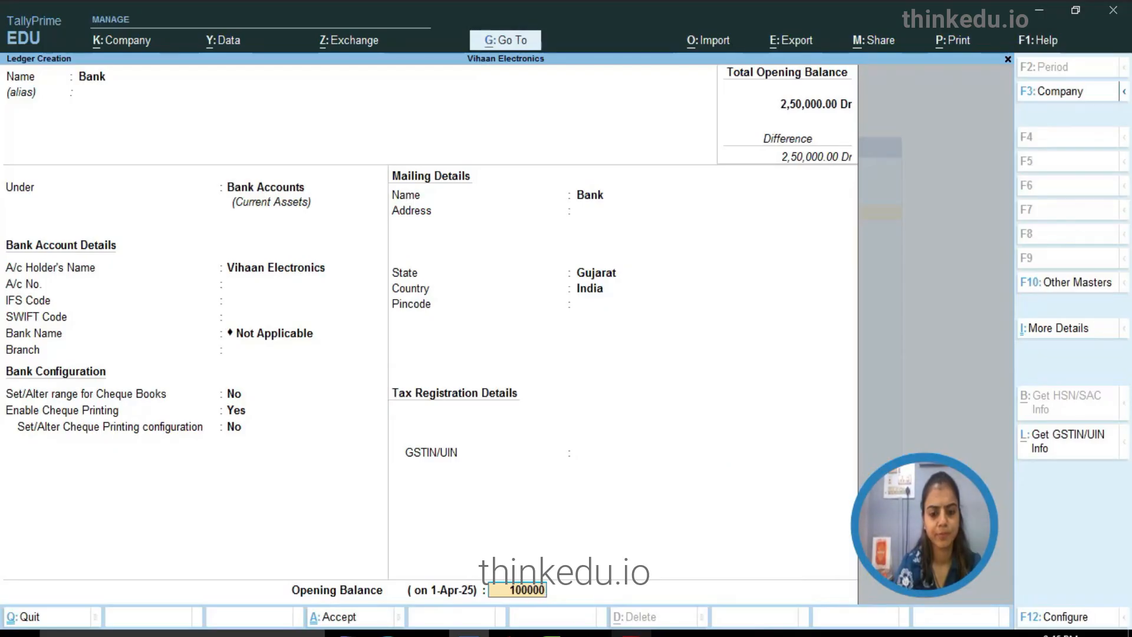
key("Return")
key("Return")
key("Return")
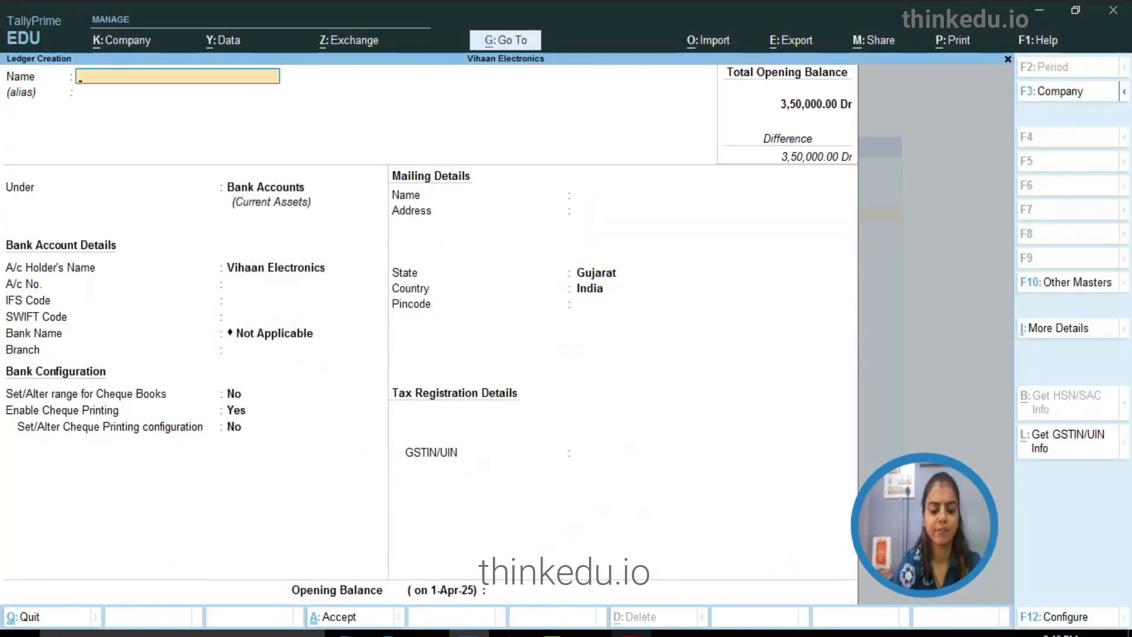
Start a new ledger named Furniture under Fixed Assets, with GST applicable and Goods as the type of supply.
type("Furnitur")
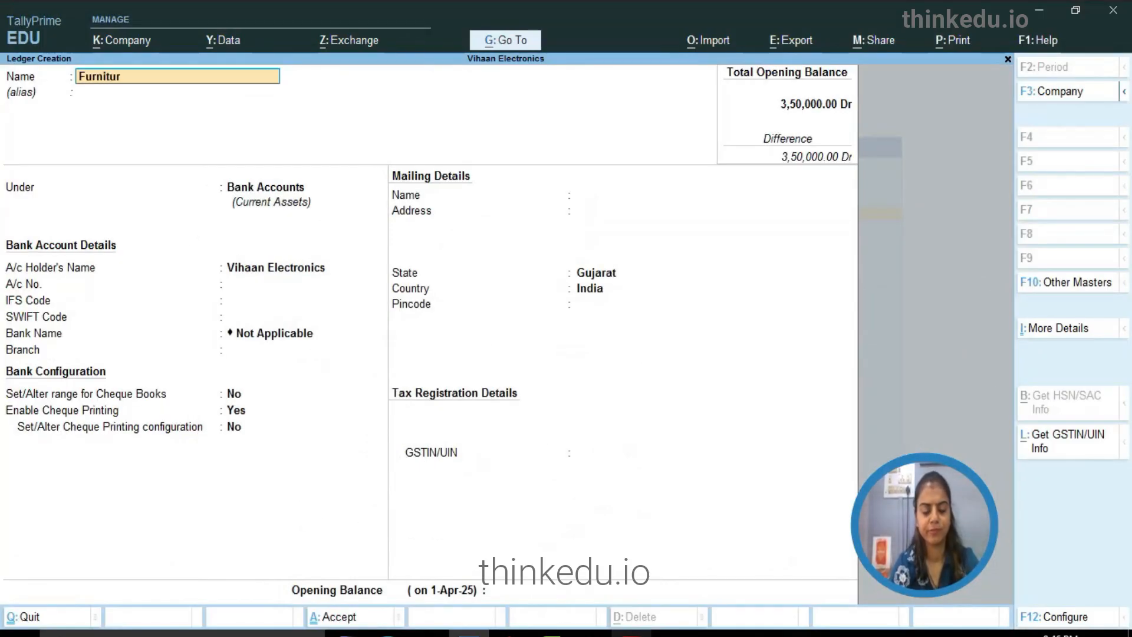
key("Return")
type("f")
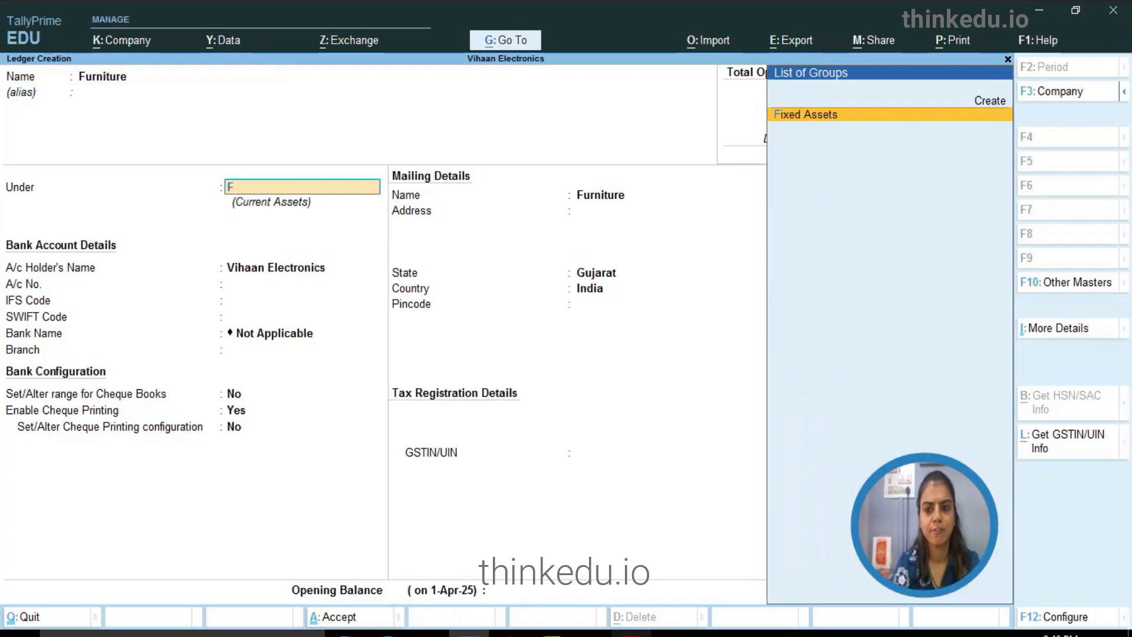
key("Return")
key("Return")
key("Return")
key("Return")
key("Return")
key("Return")
key("Return")
key("Return")
key("Return")
key("Return")
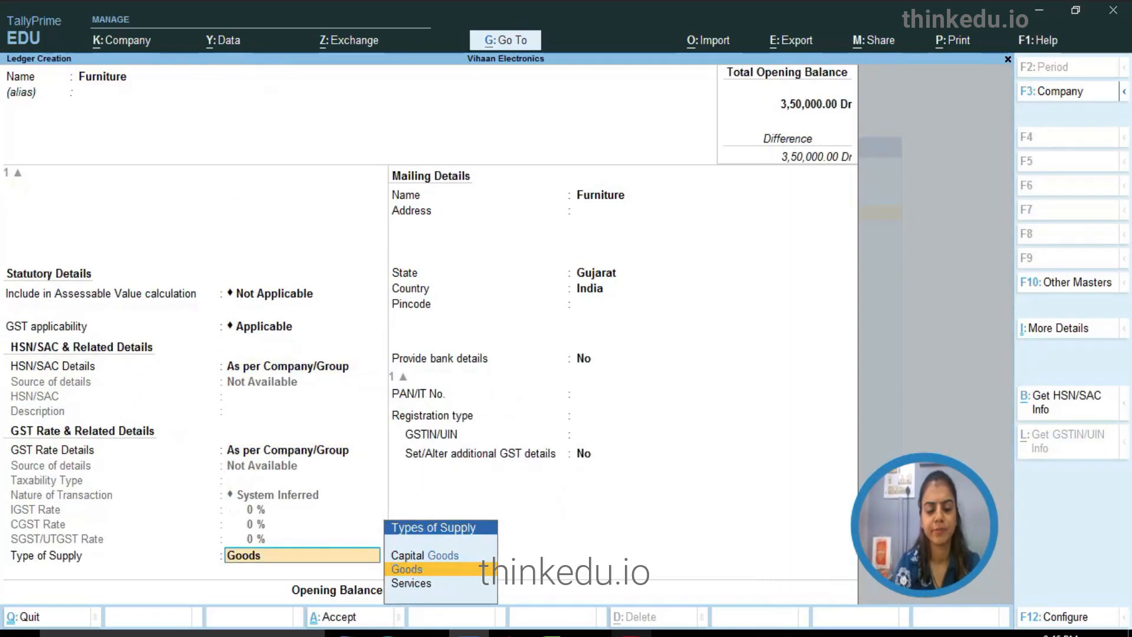
key("Return")
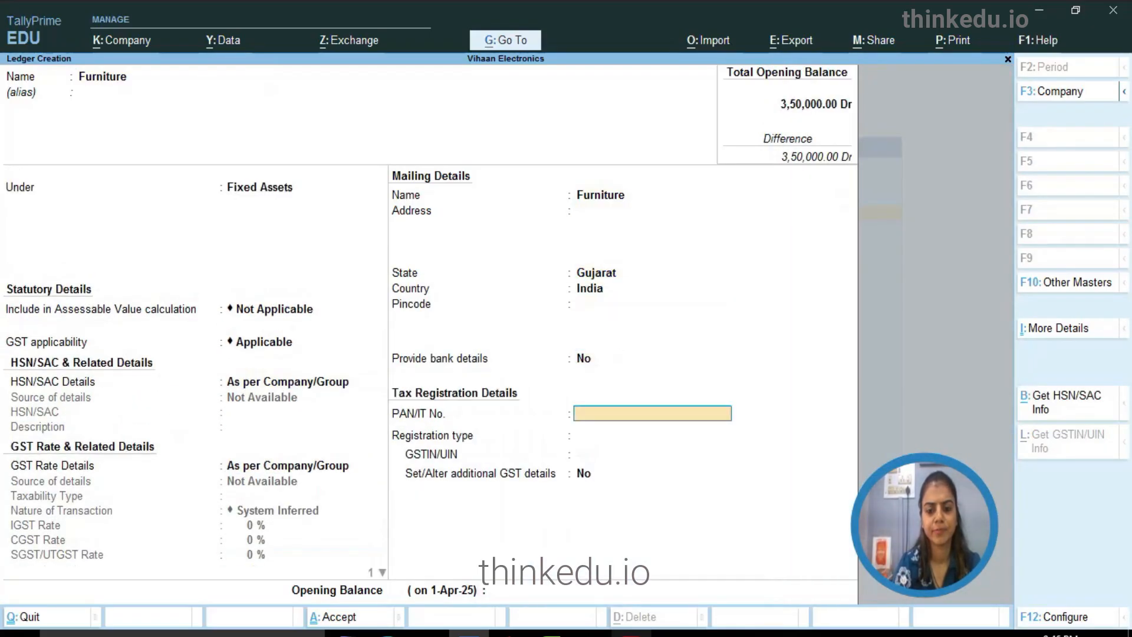
Leave the Furniture ledger's tax registration details blank, set its opening balance to 1,90,000 Dr and save it.
key("Return")
key("Return")
key("Return")
type("1,90,000")
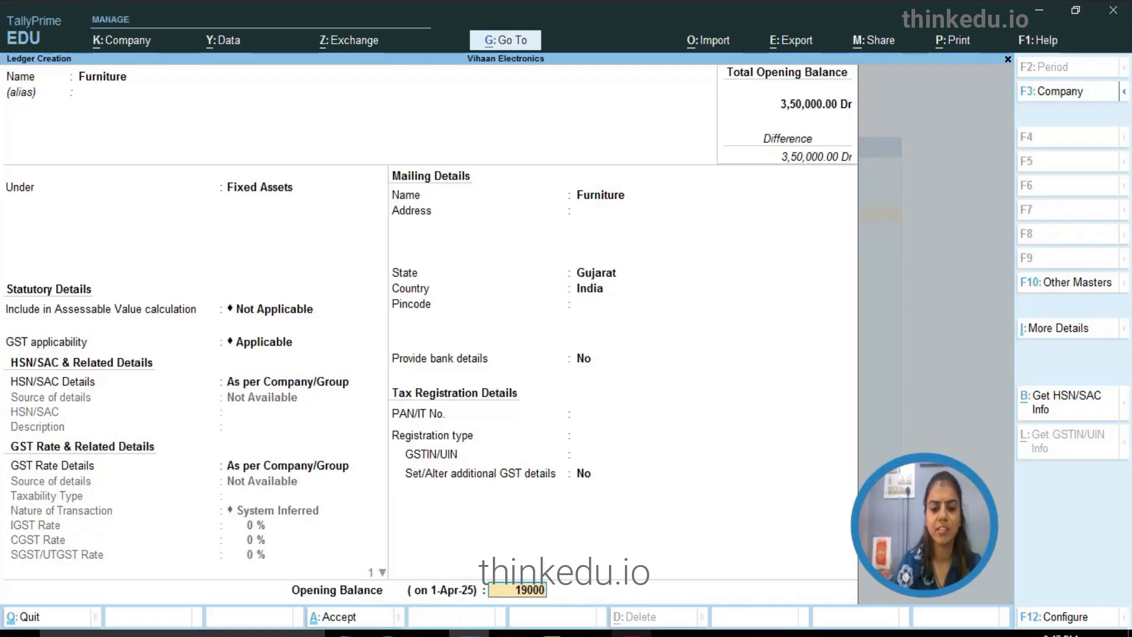
key("Return")
key("Return")
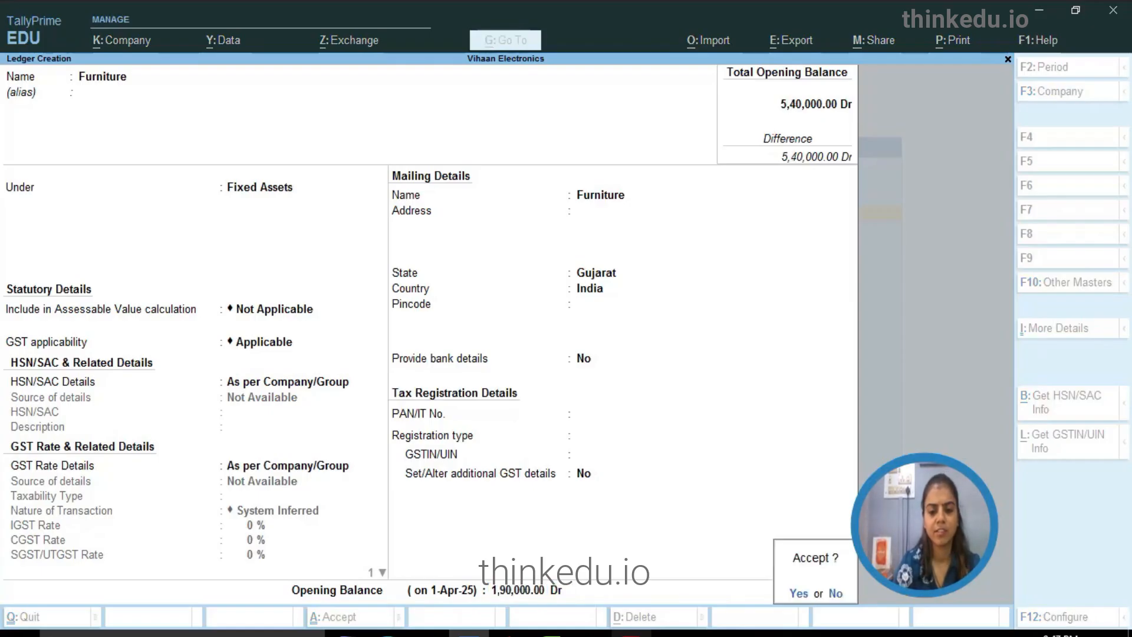
key("Return")
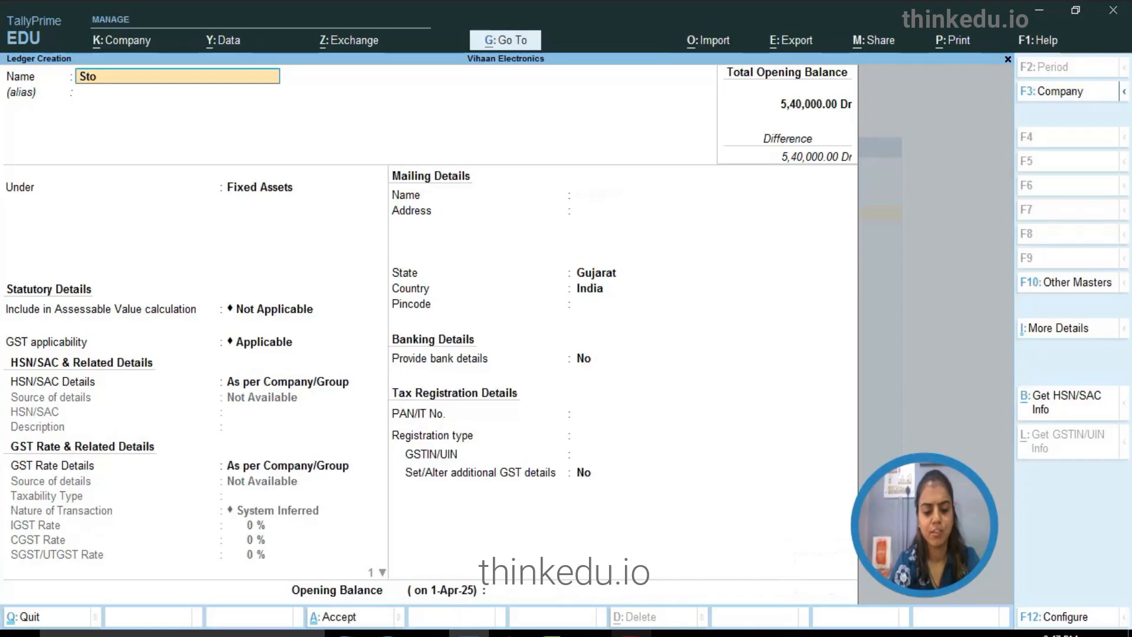
Create a ledger named Stock under Stock-in-Hand with an opening balance of 2,20,000 Dr and save it.
key("Return")
type("S")
key("Down")
key("Down")
key("Return")
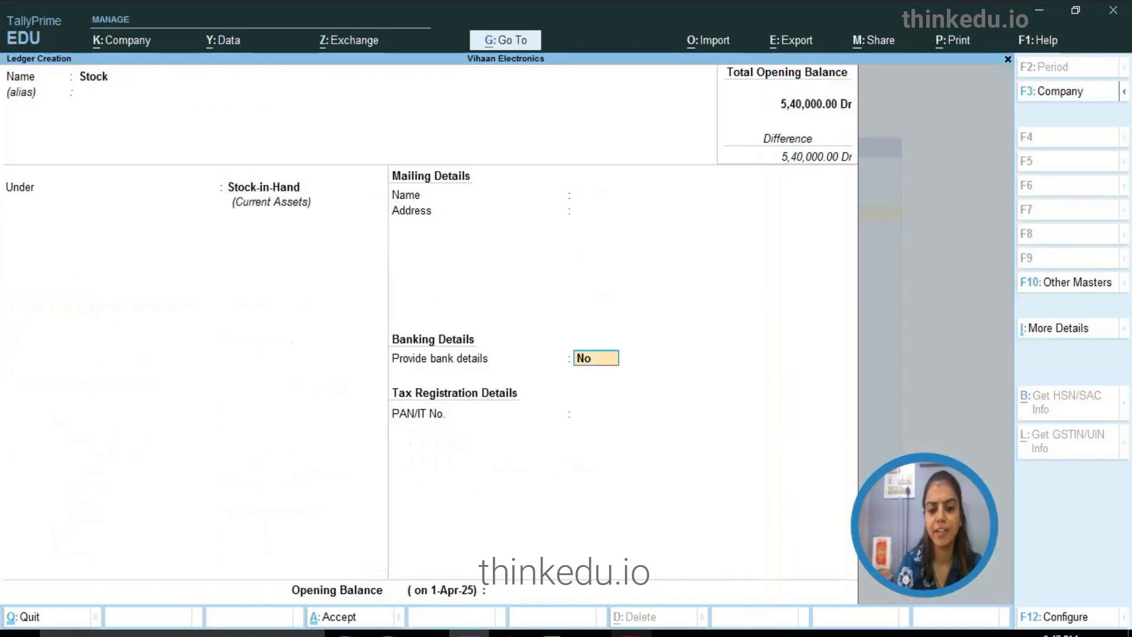
type("2,20,000")
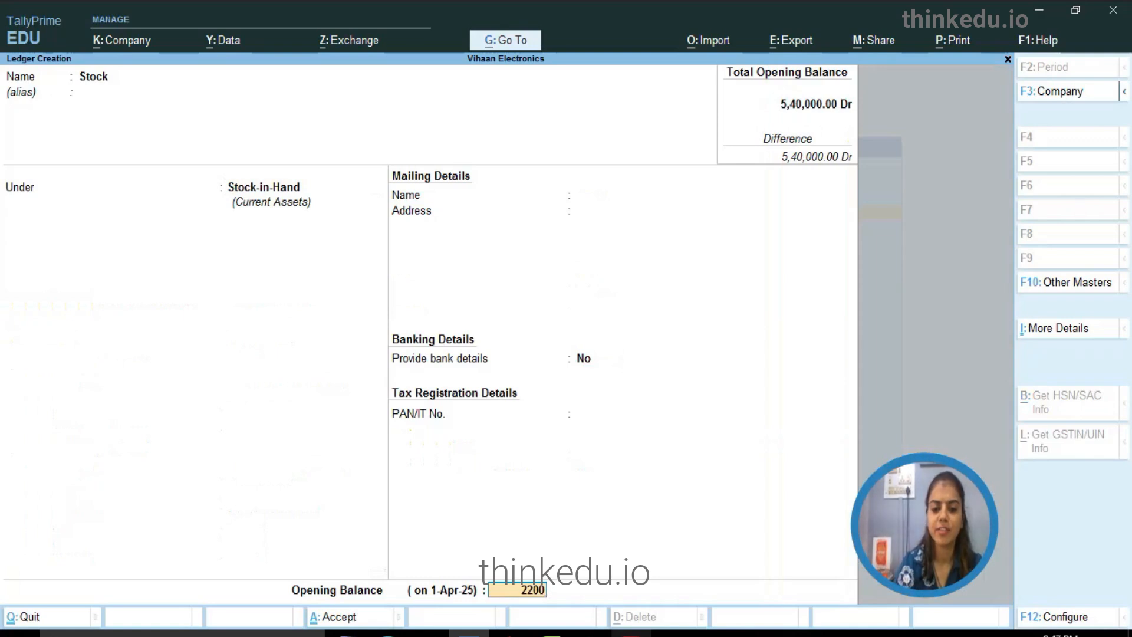
key("Return")
key("Return")
key("Return")
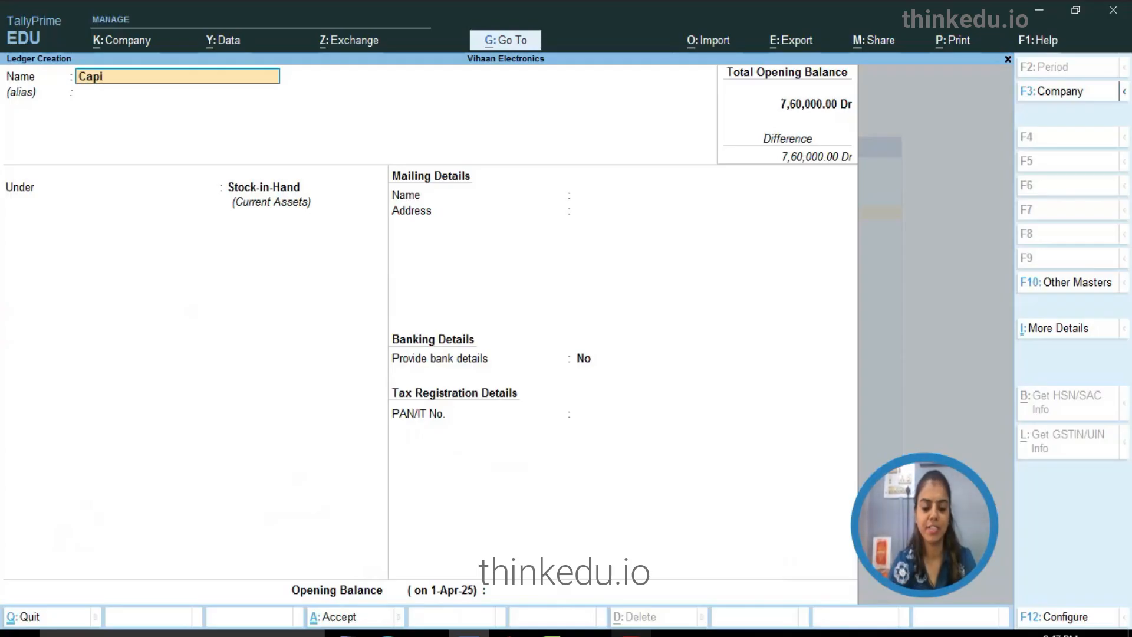
Start a new ledger named Capital, group it under Capital Account and keep Capital as the mailing name.
key("Return")
type("C")
key("Return")
key("Return")
key("Return")
key("Return")
key("Return")
key("Return")
key("Return")
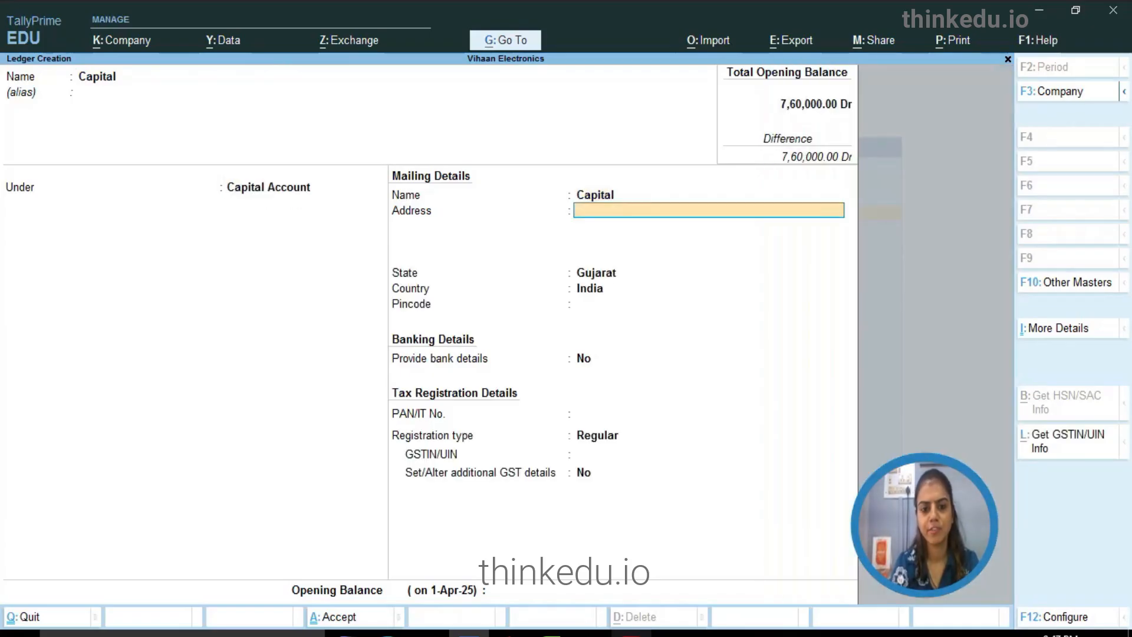
Leave the Capital ledger's remaining details at their defaults, set its opening balance to 7,60,000 Cr and save it.
key("Return")
key("Return")
key("Return")
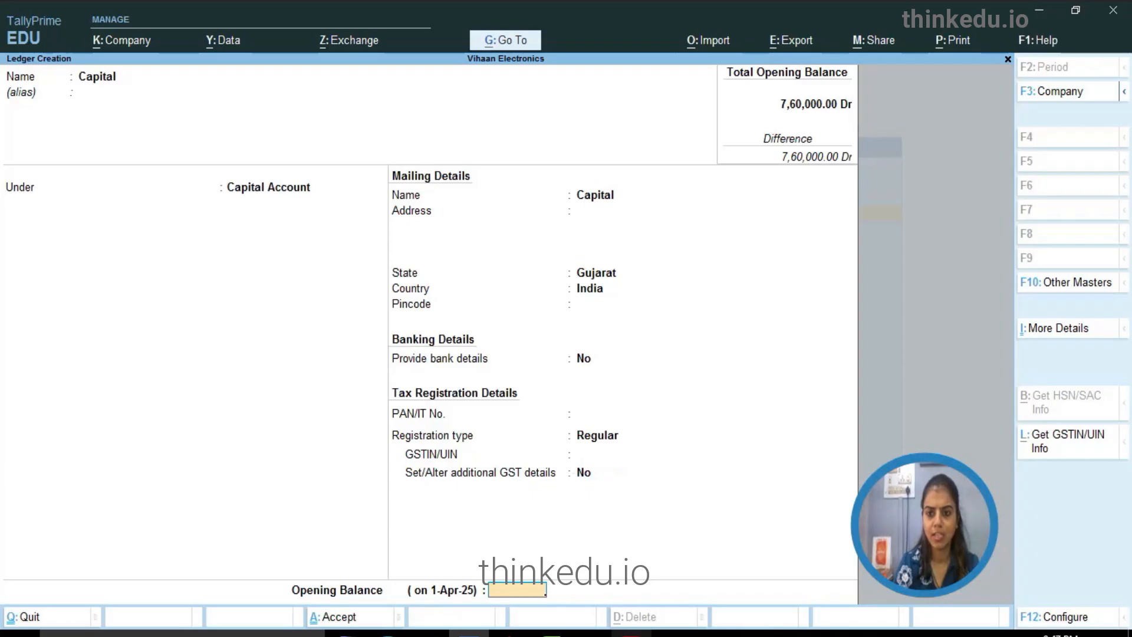
type("7,60,000")
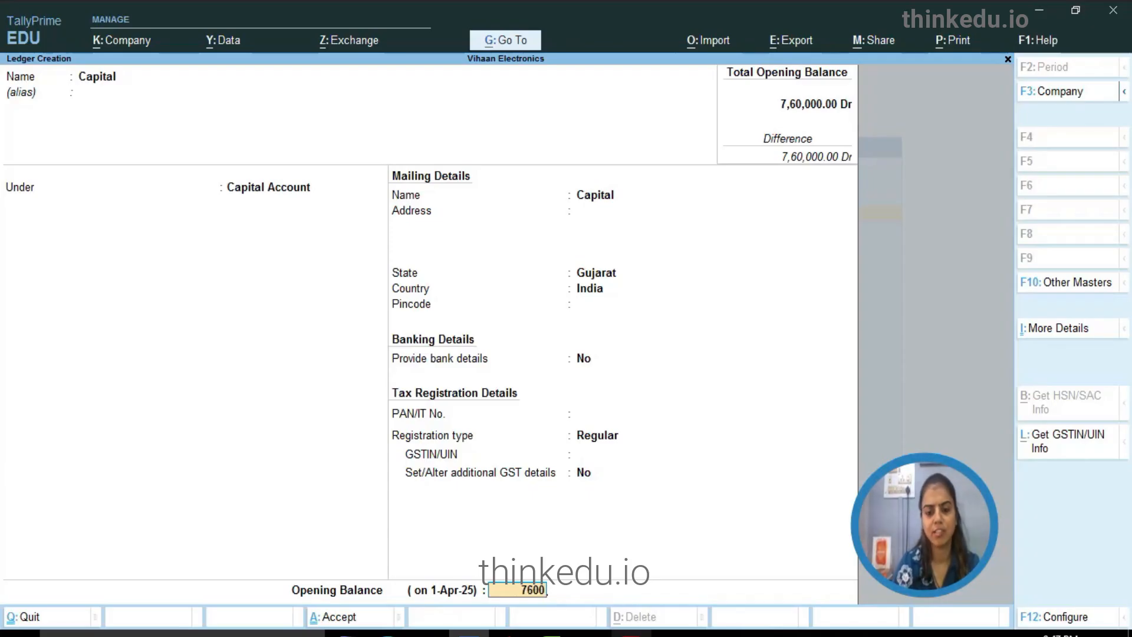
key("Return")
key("Return")
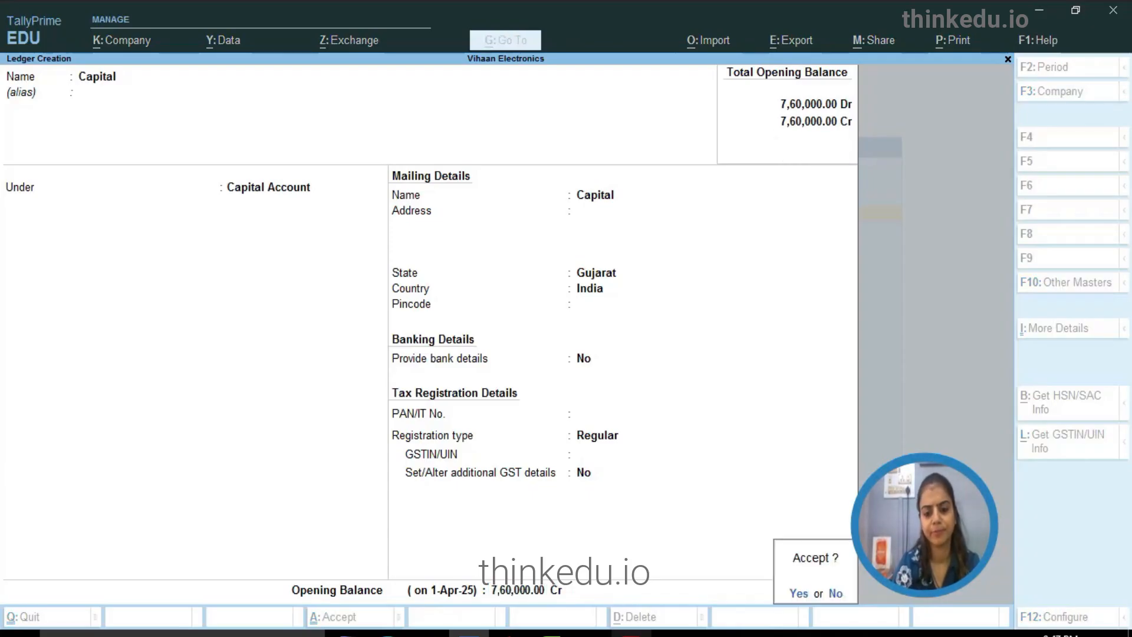
key("Return")
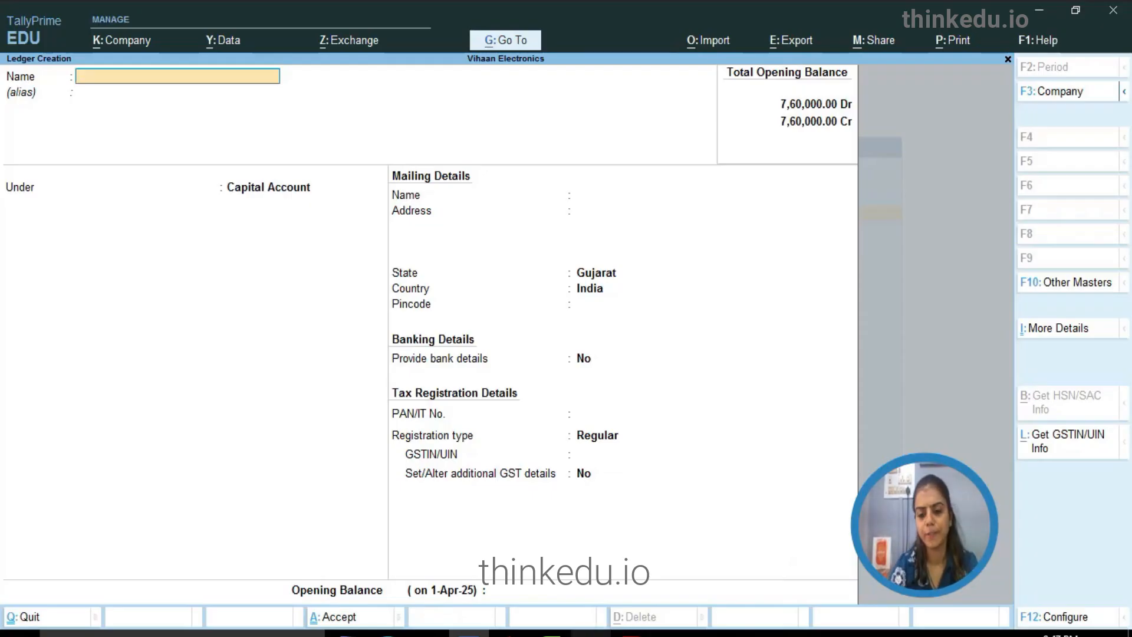
Check transaction 1 in the exercise PDF and start a ledger with that customer's name in TallyPrime under Sundry Debtors.
left_click(649, 630)
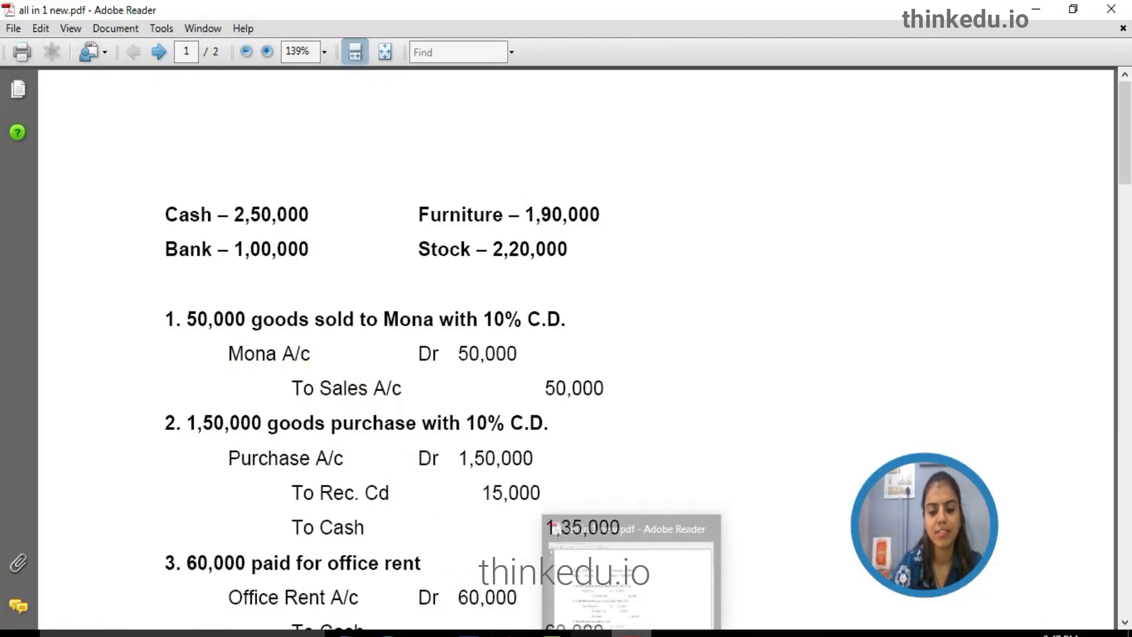
left_click(649, 633)
type("Mo")
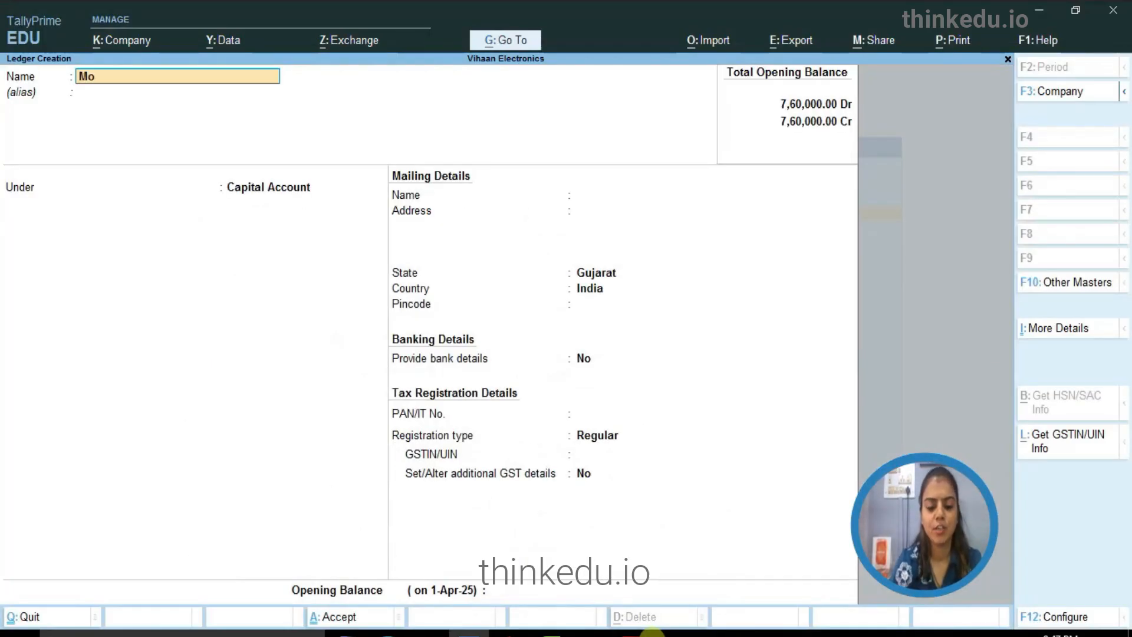
type("na")
key("Return")
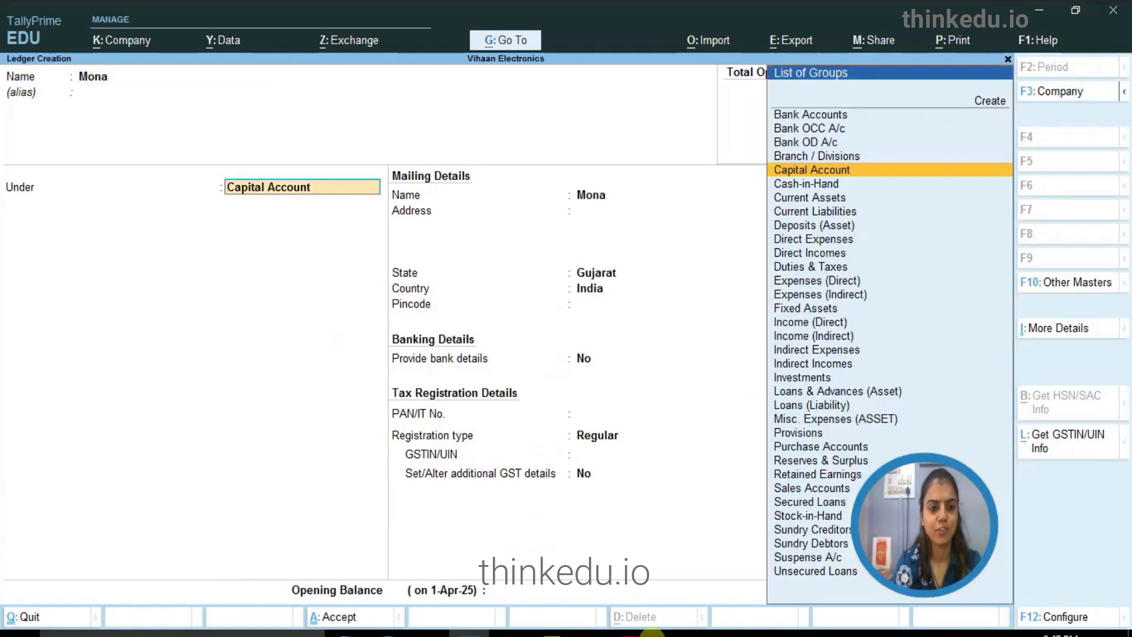
type("S")
key("Down")
key("Down")
key("Down")
key("Down")
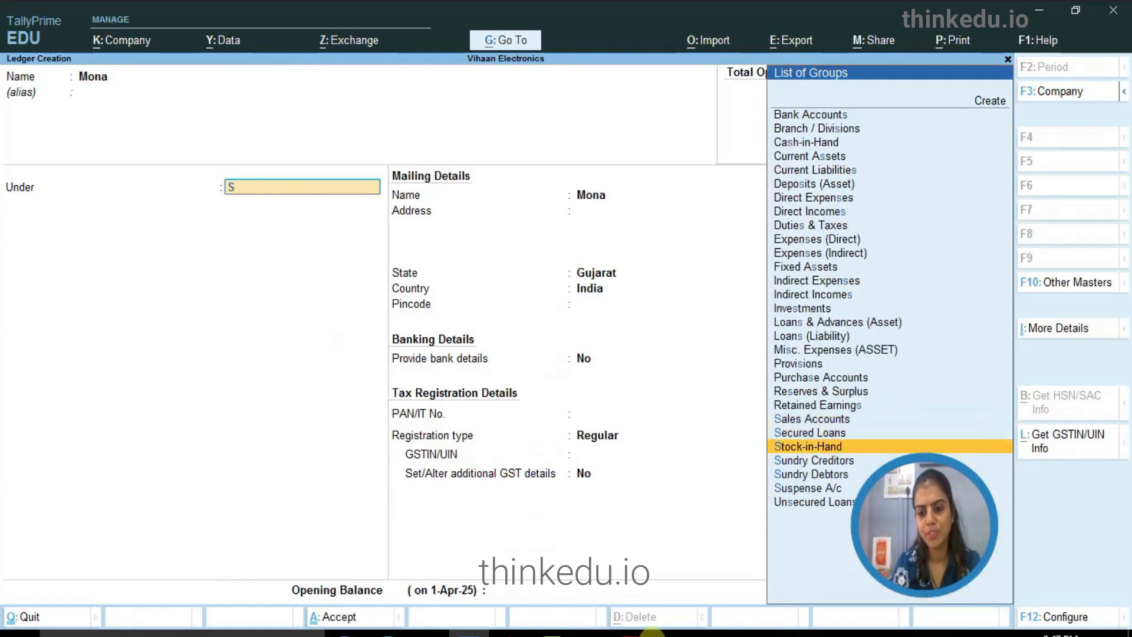
key("Return")
Keep the customer ledger's bill-by-bill, mailing and tax registration details at their defaults, leave the opening balance blank and save it.
key("Return")
key("Return")
key("Return")
key("Return")
key("Return")
key("Return")
key("Return")
key("Return")
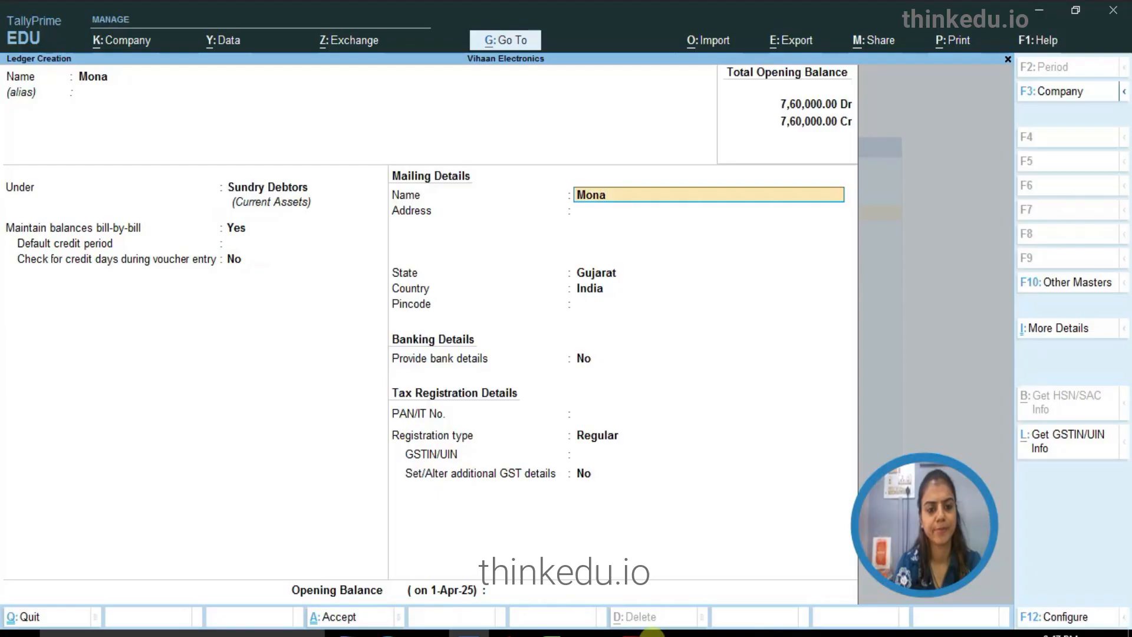
key("Return")
key("Return")
key("Return")
key("Return")
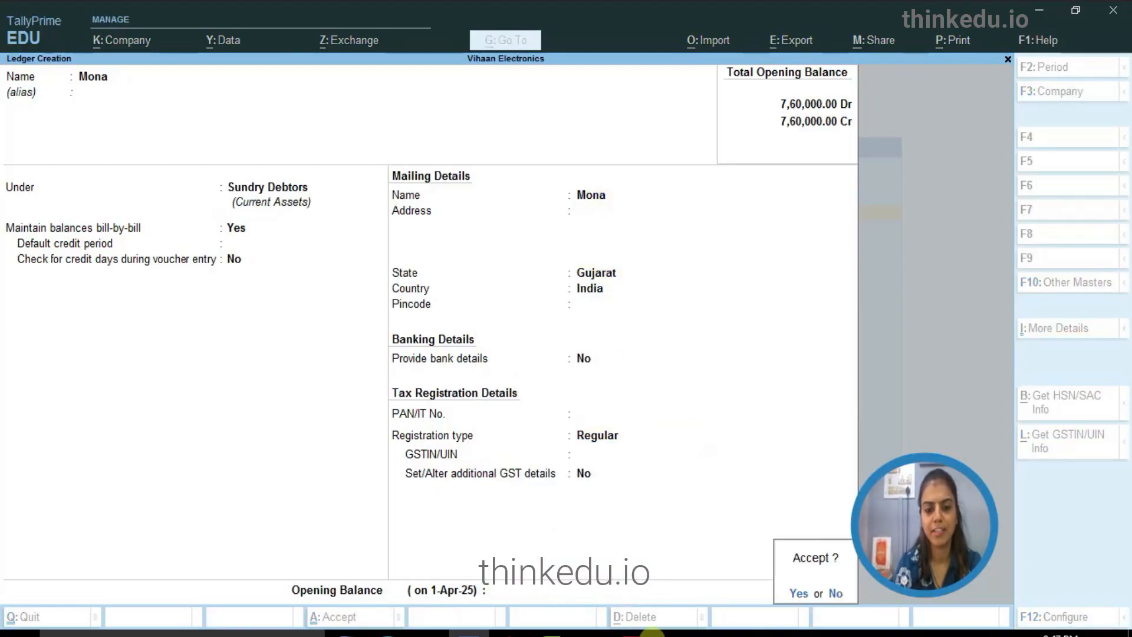
key("Return")
Start a new ledger named Sales under Sales Accounts, keeping the type of ledger as Not Applicable.
type("Sal")
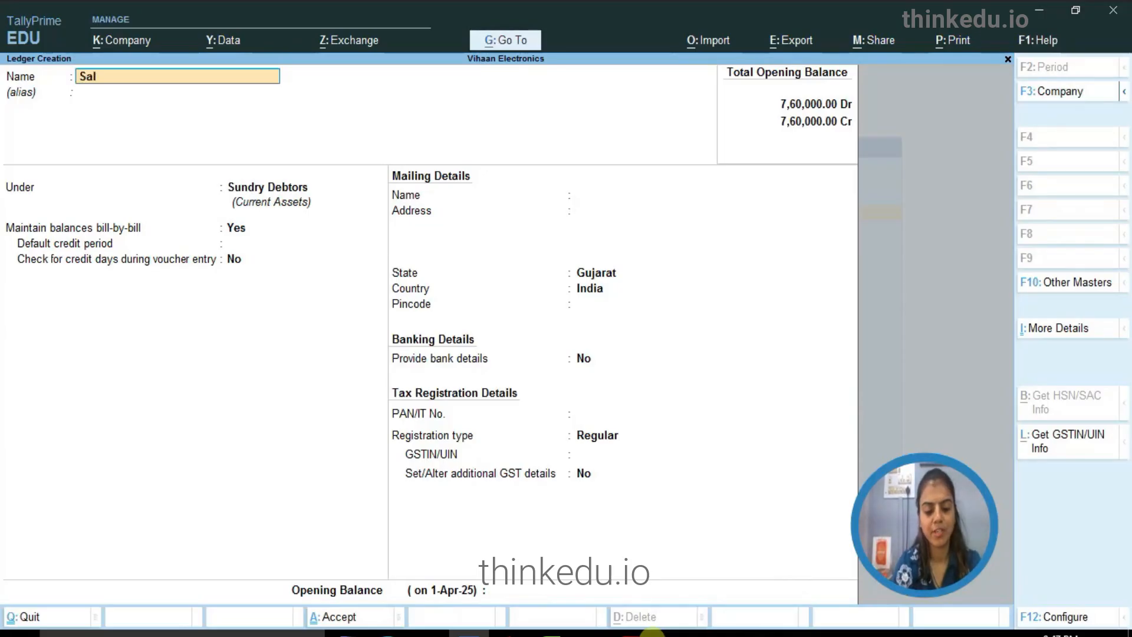
key("Return")
key("Return")
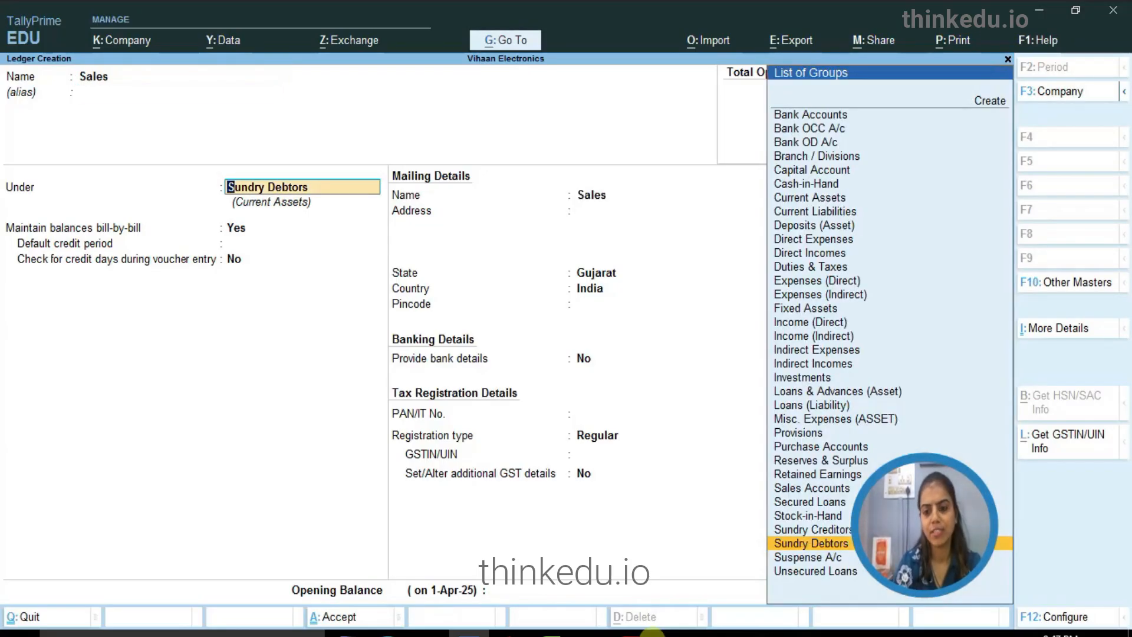
type("S")
key("Return")
key("Return")
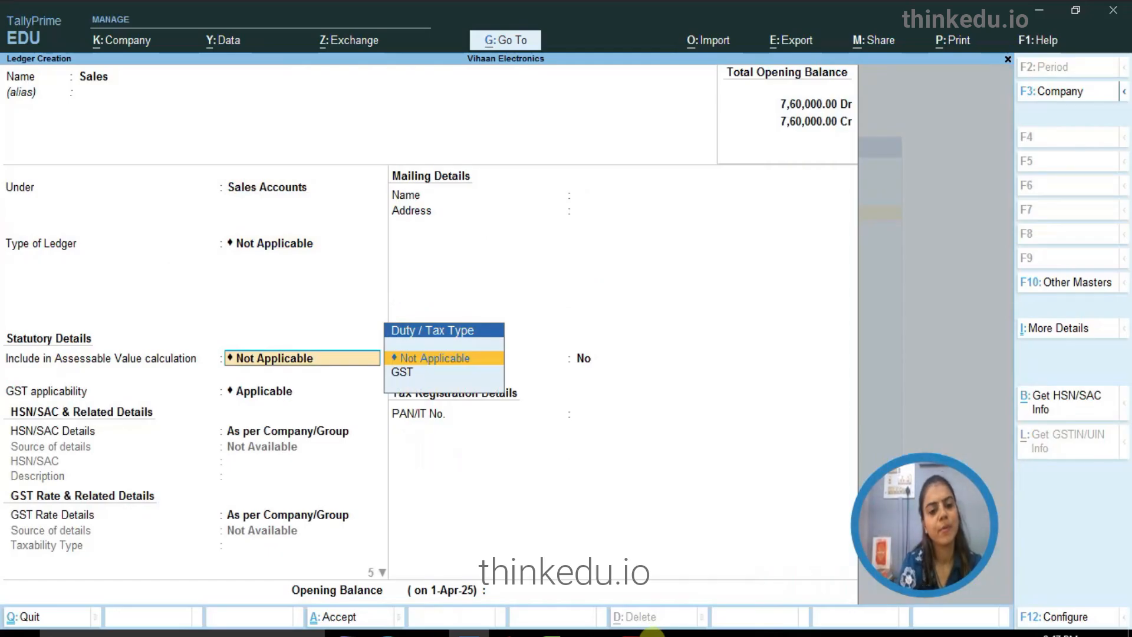
Look through the exercise PDF's transactions, keep the Sales ledger's GST settings at their defaults in TallyPrime and save it without an opening balance.
mouse_move(631, 635)
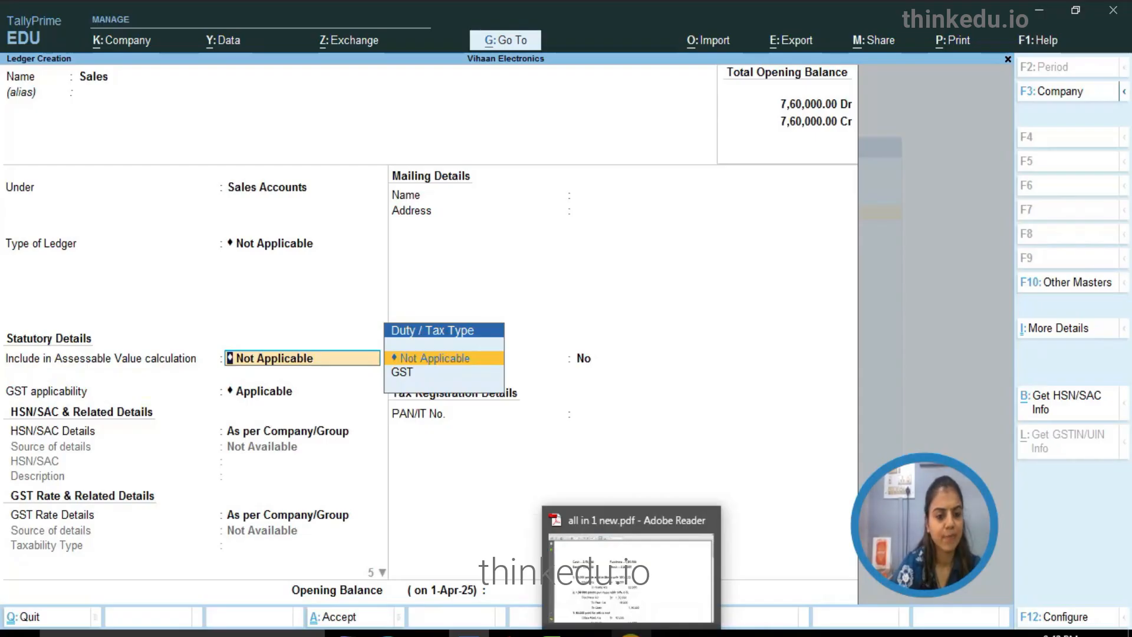
left_click(631, 635)
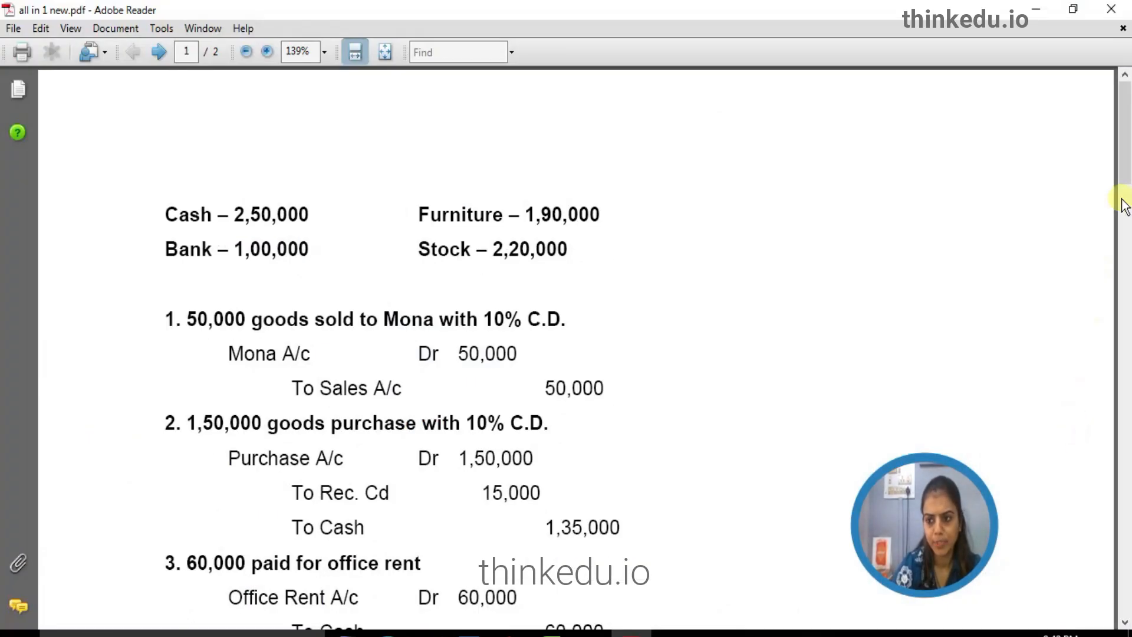
left_click_drag(1126, 154, 1126, 489)
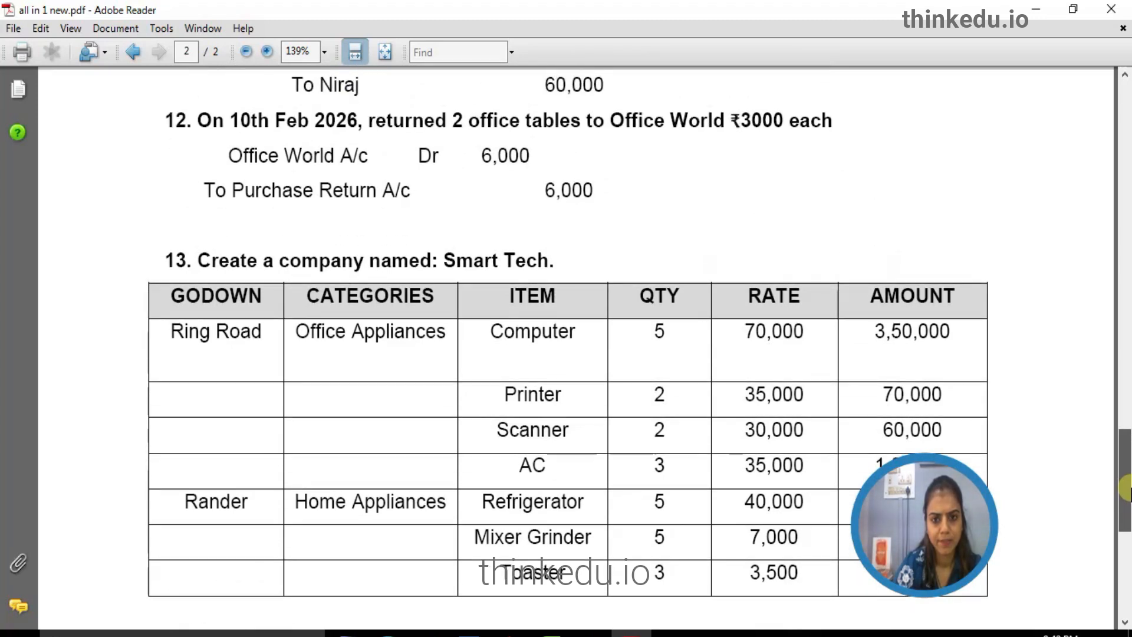
left_click_drag(1126, 489, 1126, 139)
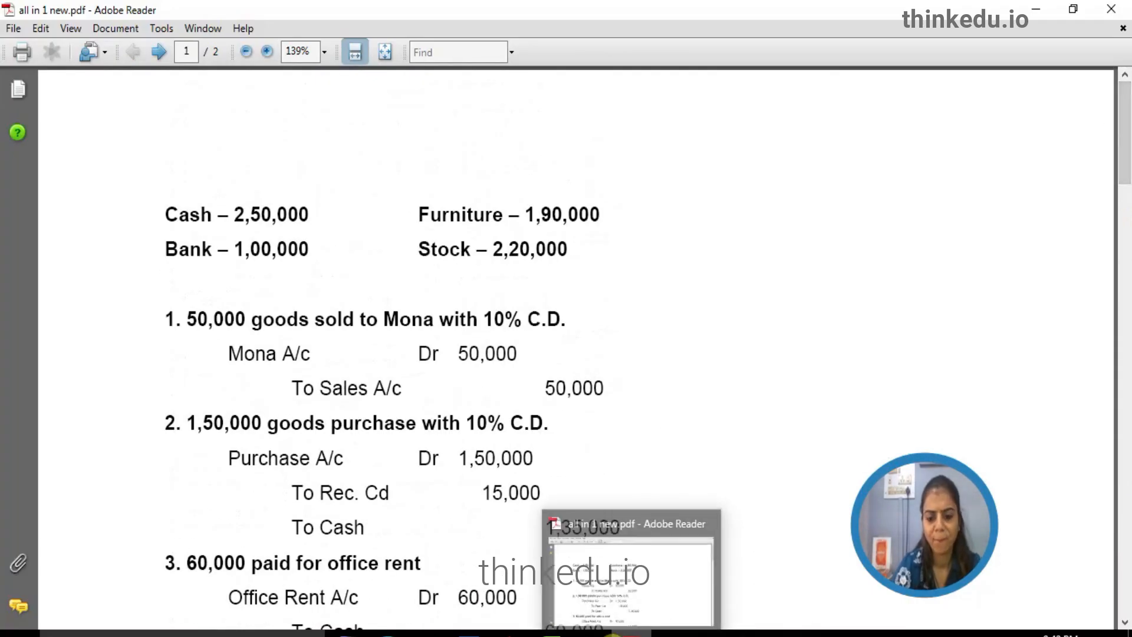
left_click(635, 632)
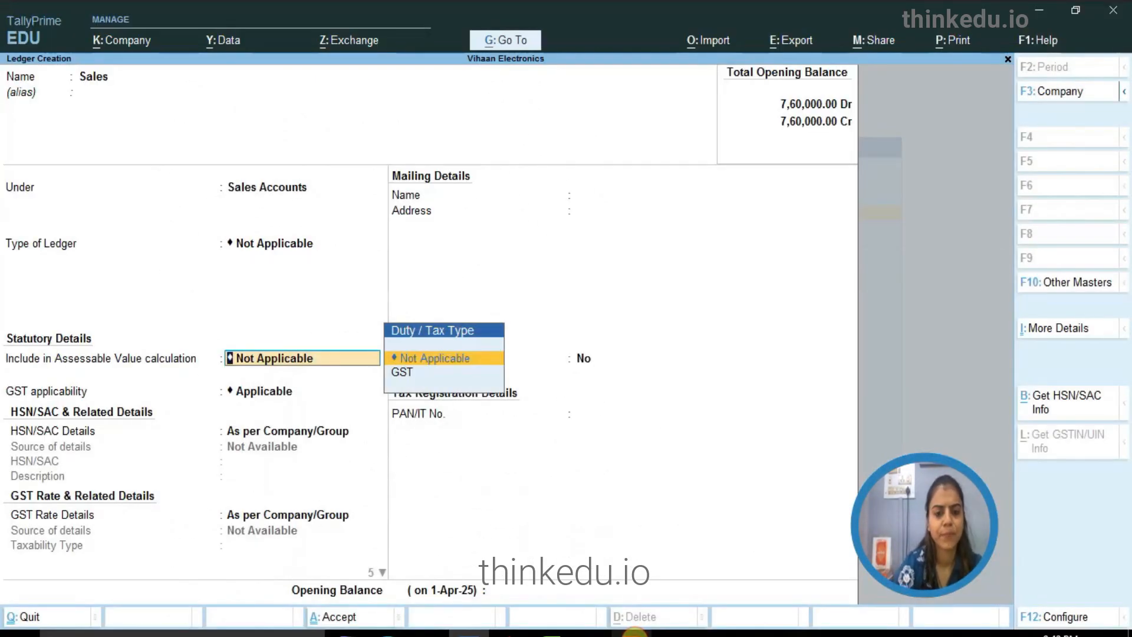
key("Return")
key("Return")
key("Return")
key("Return")
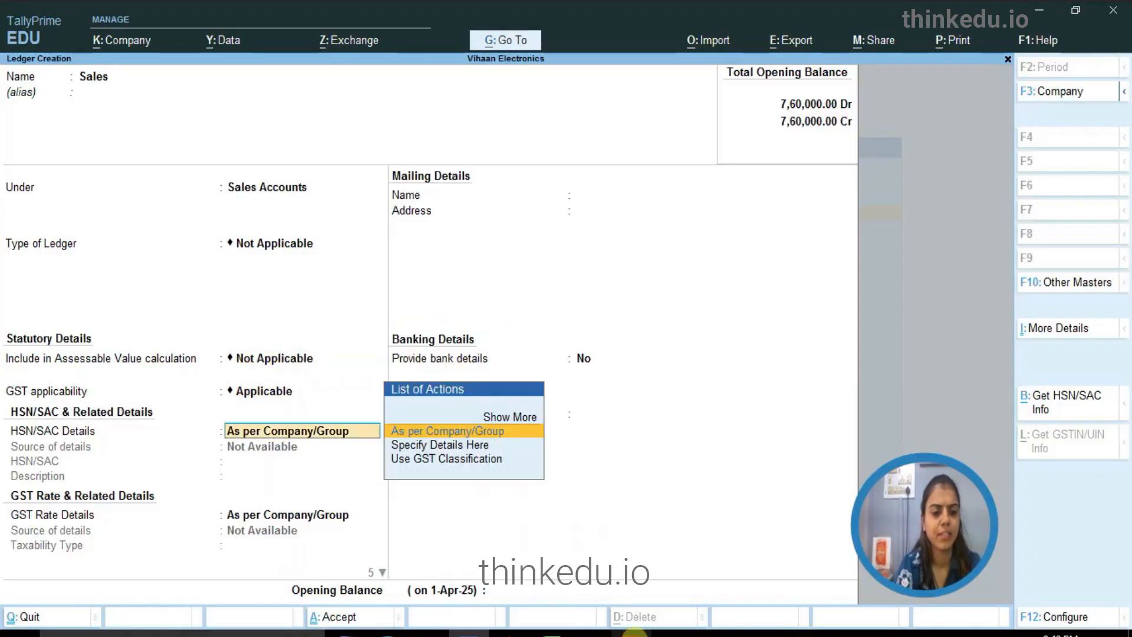
key("Return")
key("Return")
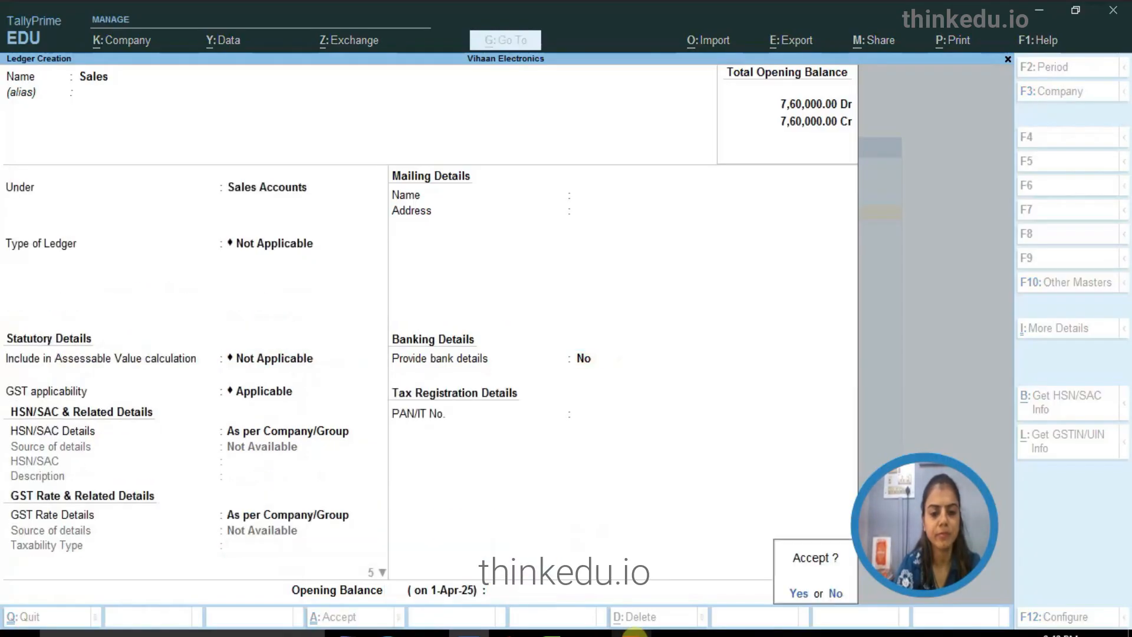
key("Return")
Check transaction 2 in the exercise PDF and start a ledger named Purchase in TallyPrime under Purchase Accounts.
left_click(635, 633)
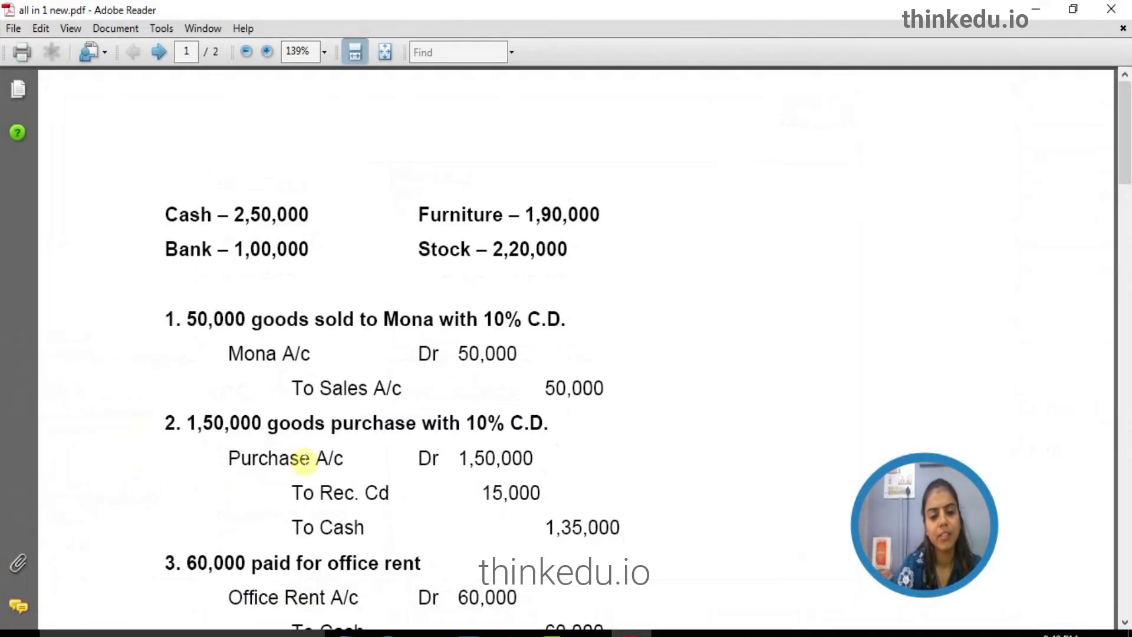
left_click_drag(1125, 152, 1126, 183)
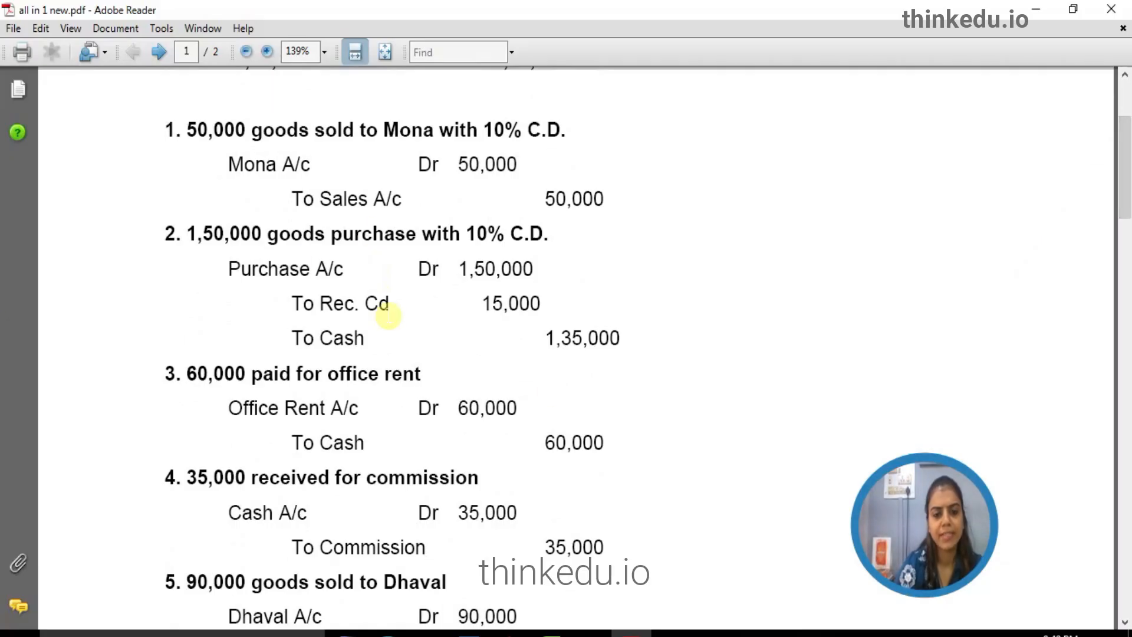
left_click(469, 633)
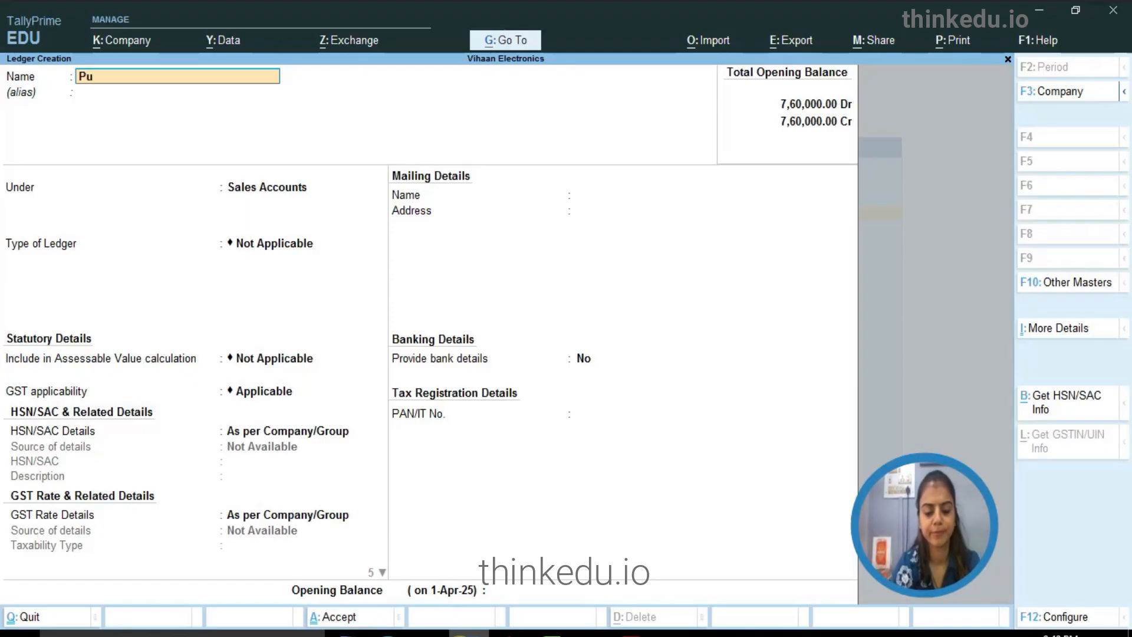
type("hase")
key("Return")
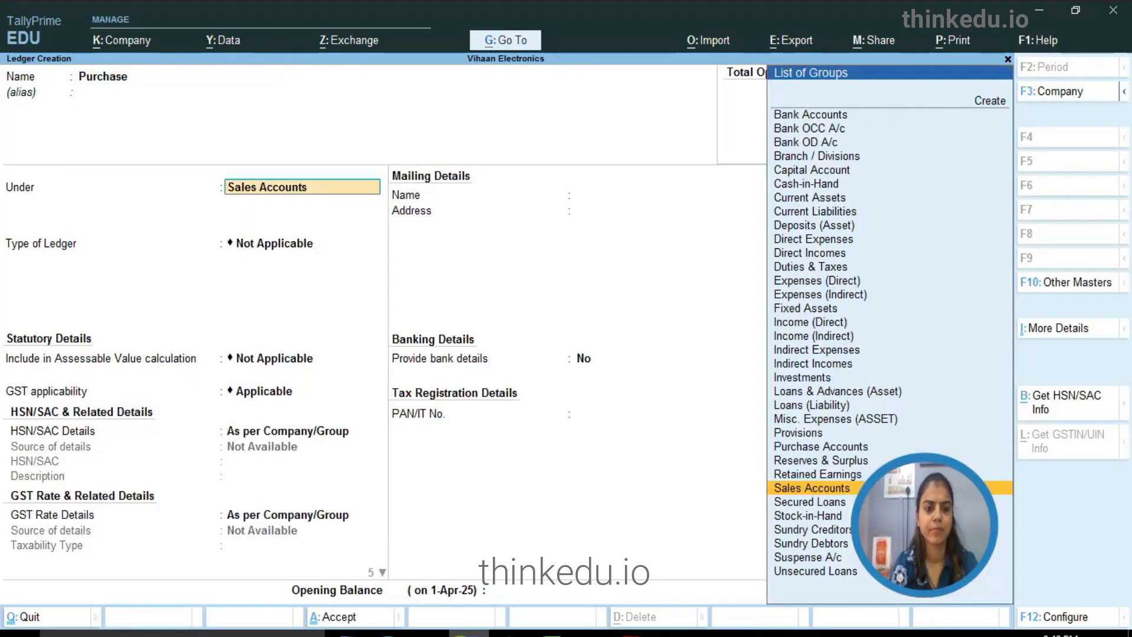
type("P")
key("Down")
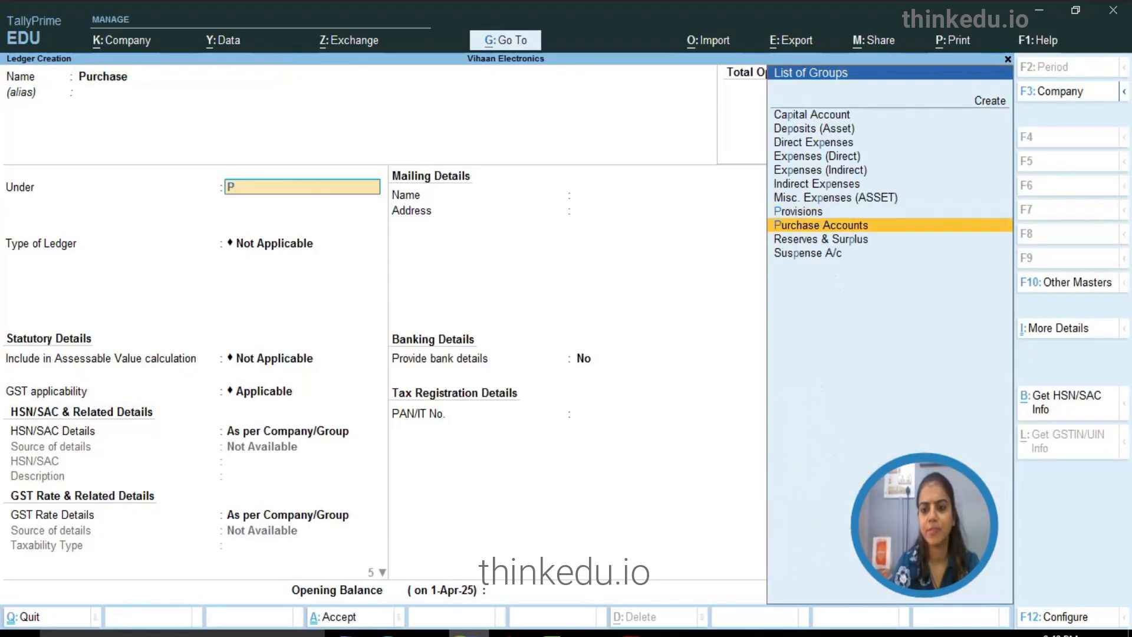
key("Return")
Keep the Purchase ledger's GST applicable with details as per Company/Group, leave its opening balance blank and save it.
key("Return")
key("Return")
key("Return")
key("Return")
key("Return")
key("Return")
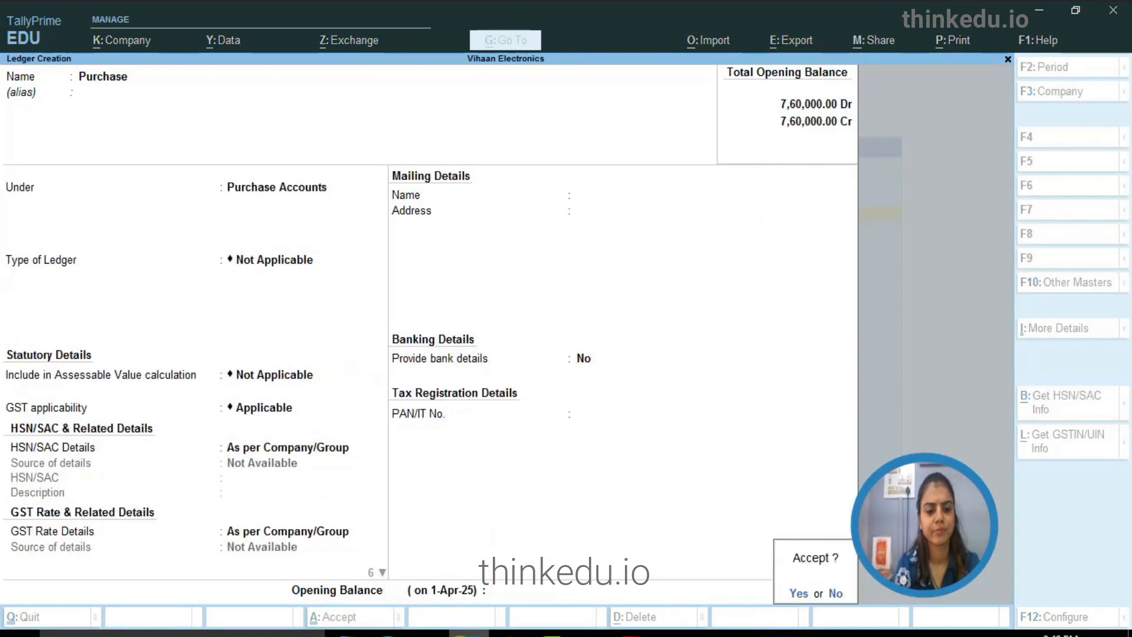
key("Return")
Start a new ledger named Rec Cd and group it under Indirect Incomes.
type("Rec Cd")
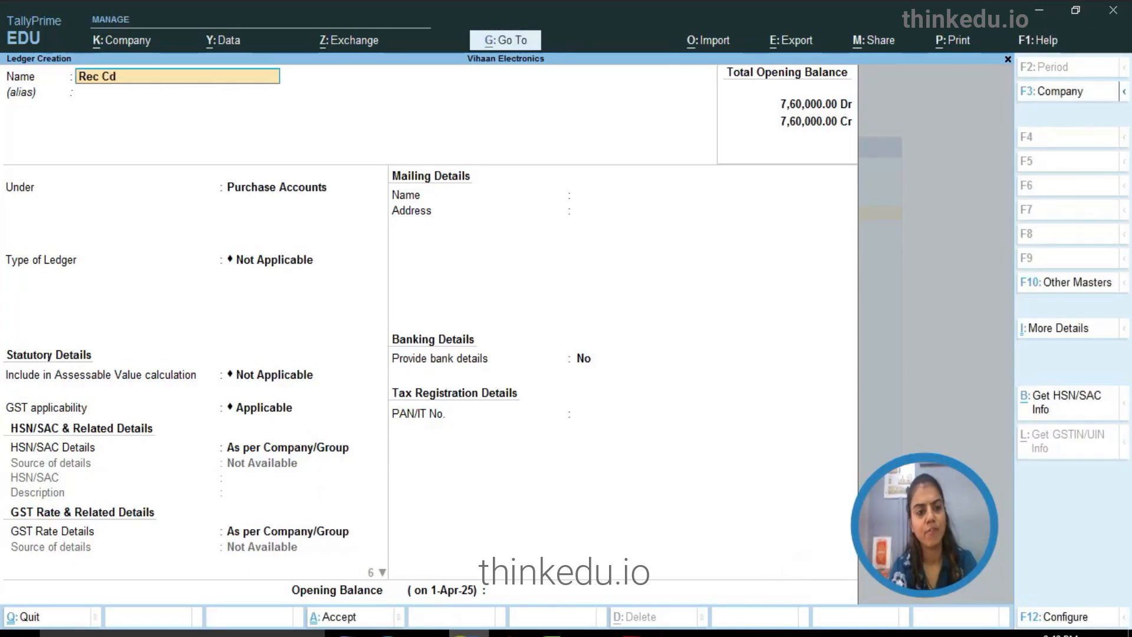
key("Return")
key("Return")
type("i")
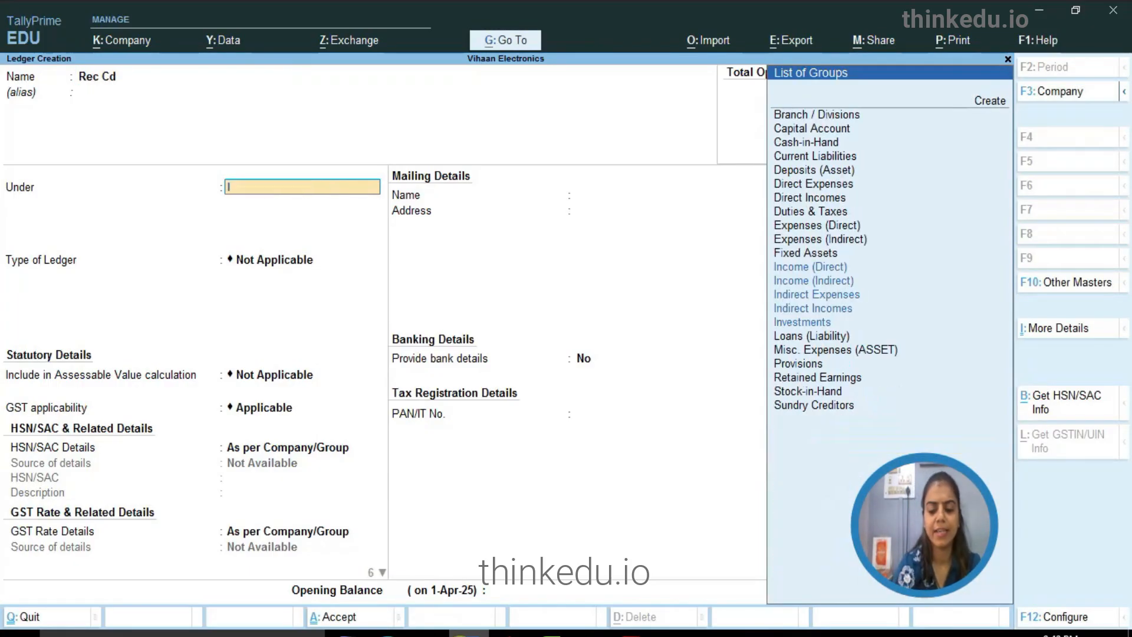
key("Down")
key("Down")
key("Down")
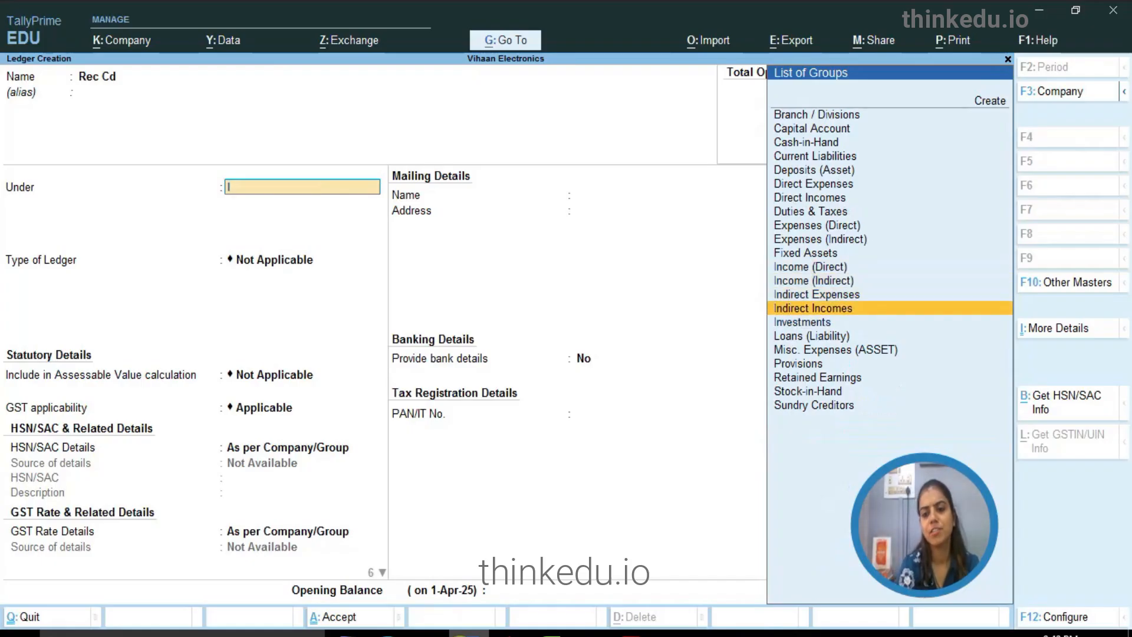
key("Return")
Leave the Rec Cd ledger's statutory and remaining details at their defaults, with no opening balance, and save it.
key("Return")
key("Return")
key("Return")
key("Return")
key("Return")
key("Return")
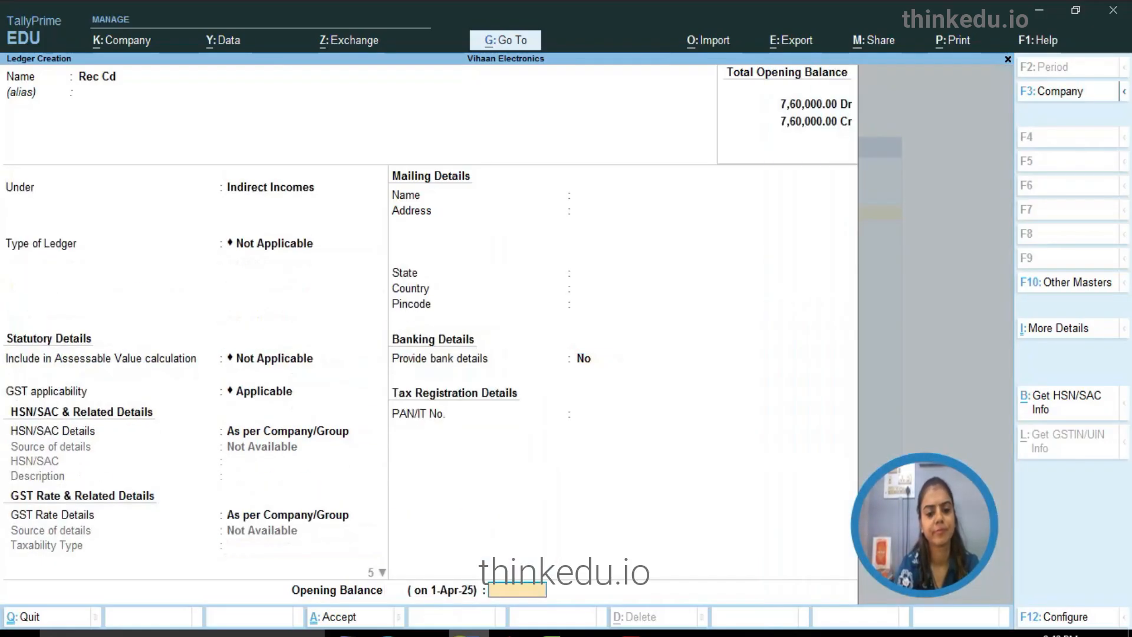
key("Return")
key("Return")
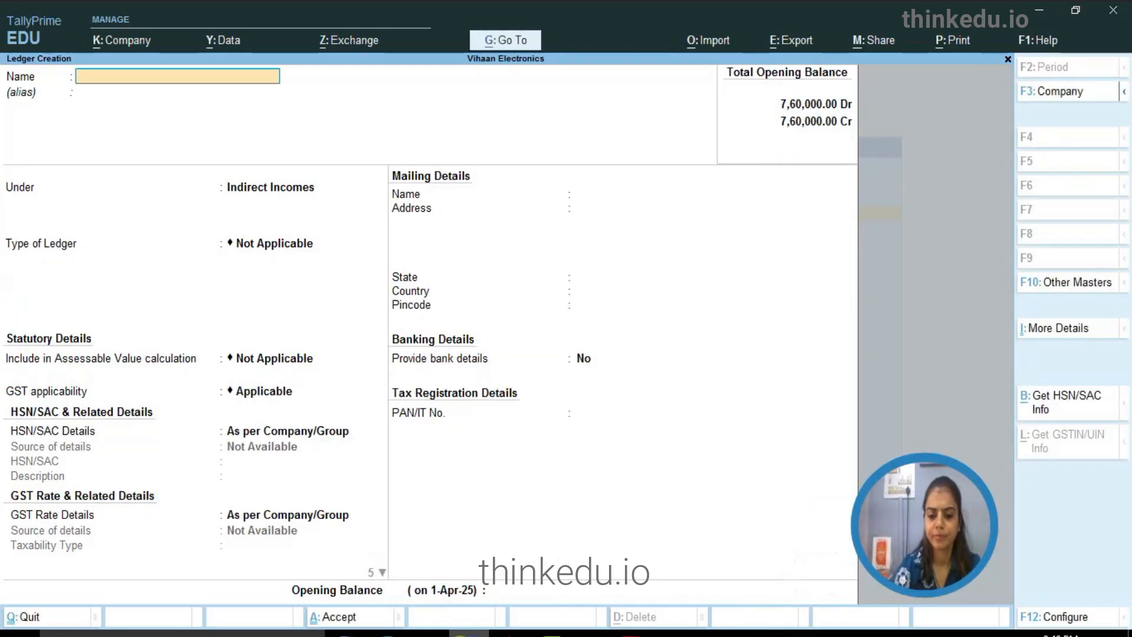
Check transaction 3 in the exercise PDF and start a ledger named Office Rent in TallyPrime.
key("alt+Tab")
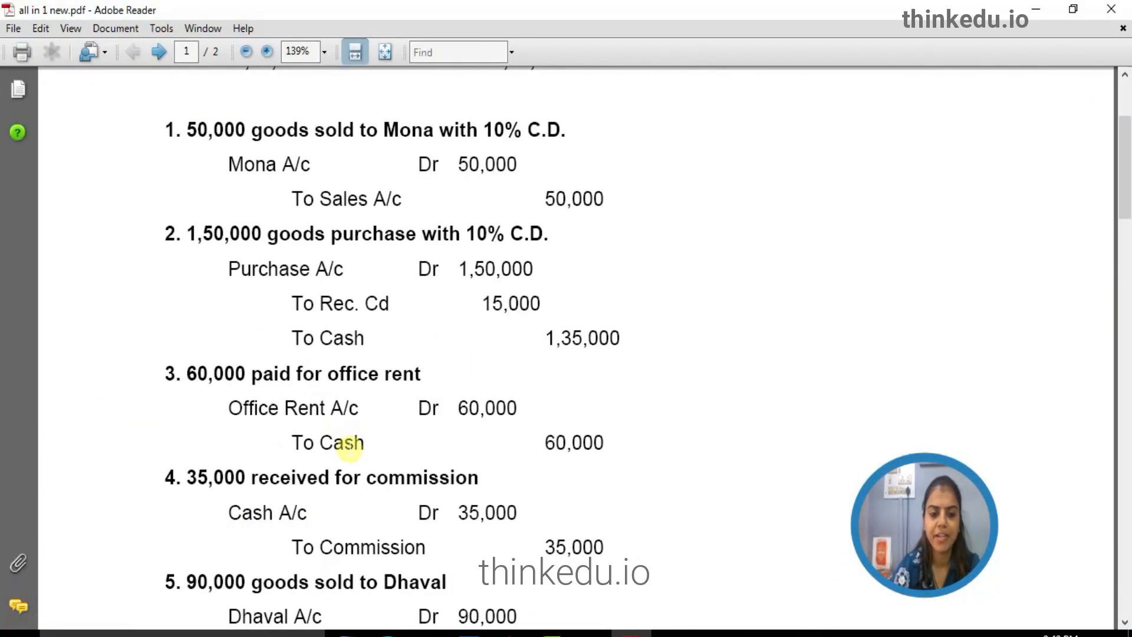
left_click(433, 632)
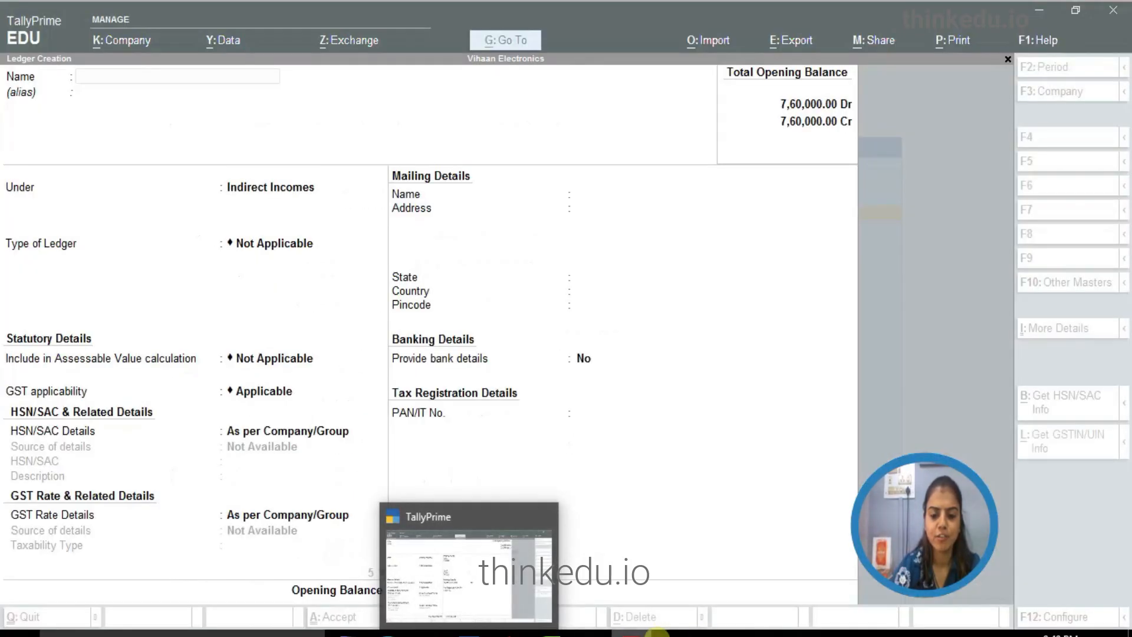
type("Office Rent")
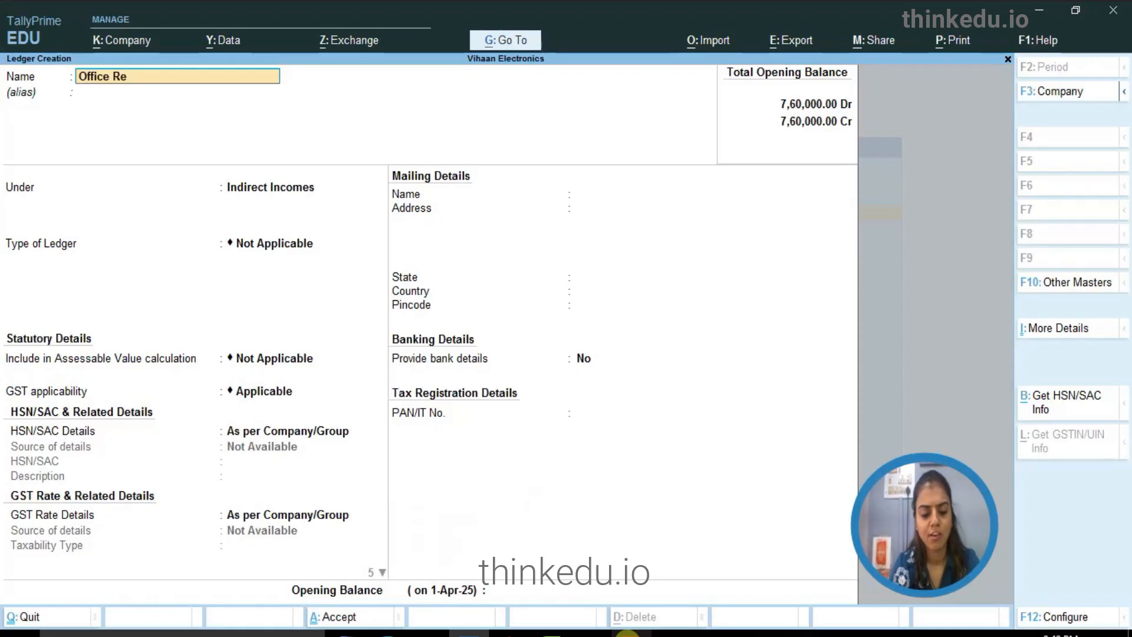
key("Return")
key("Return")
key("Return")
key("BackSpace")
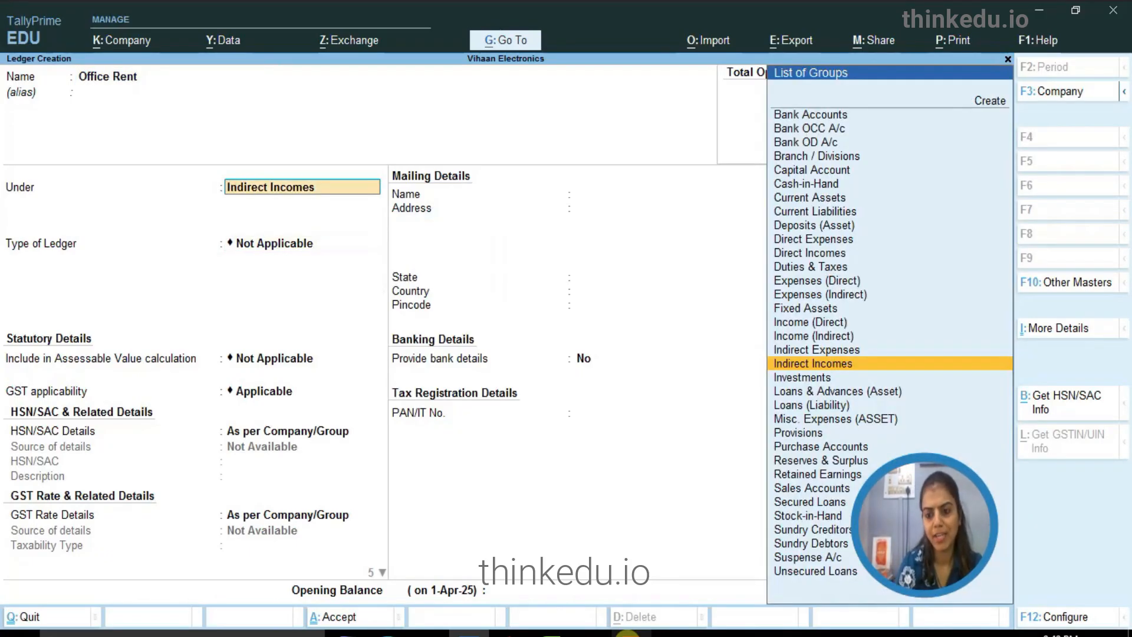
Group the Office Rent ledger under Indirect Expenses, keep its remaining details at their defaults with no opening balance, and save it.
key("Up")
key("Return")
key("Return")
key("Return")
key("Return")
key("Return")
key("Return")
key("Return")
key("Return")
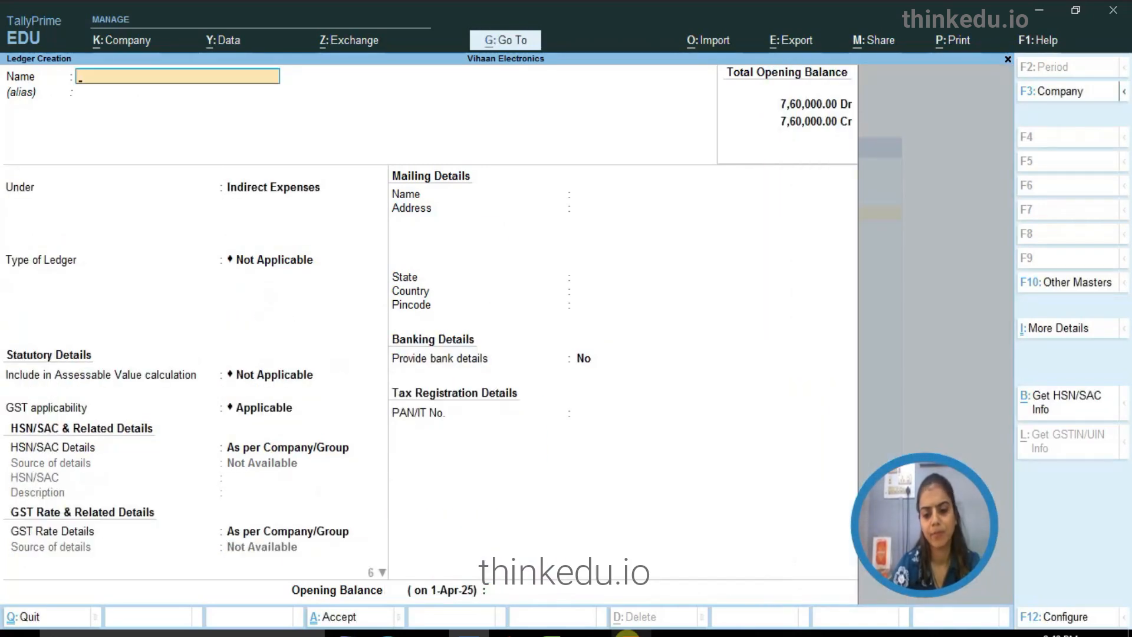
Check transaction 4 in the exercise PDF and start a ledger named Commission in TallyPrime under Indirect Incomes.
key("alt+Tab")
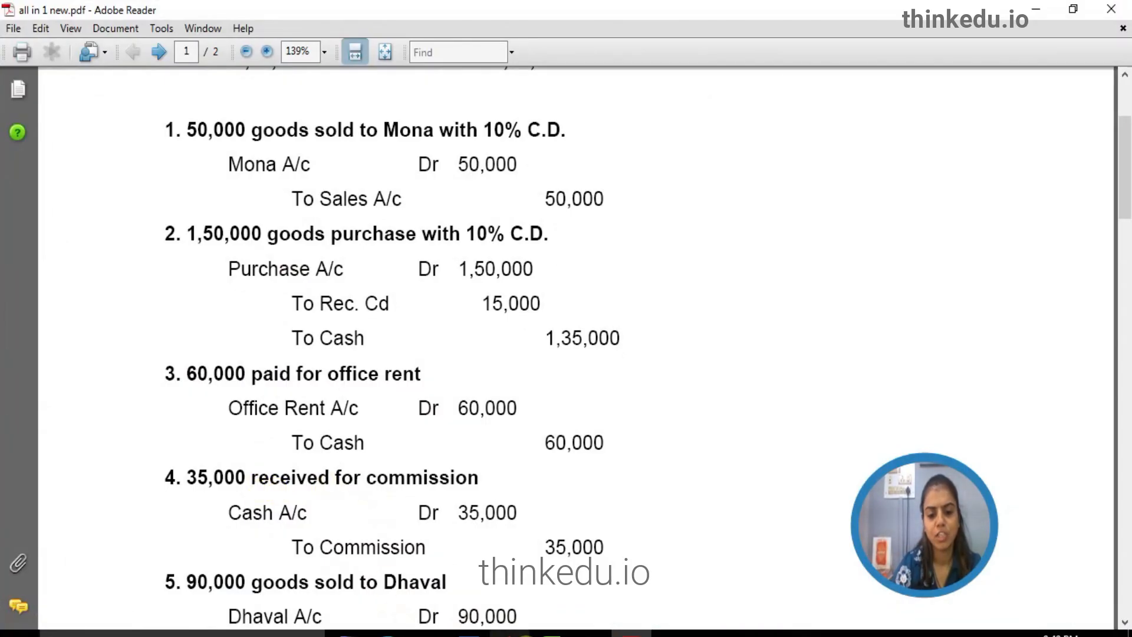
left_click(631, 634)
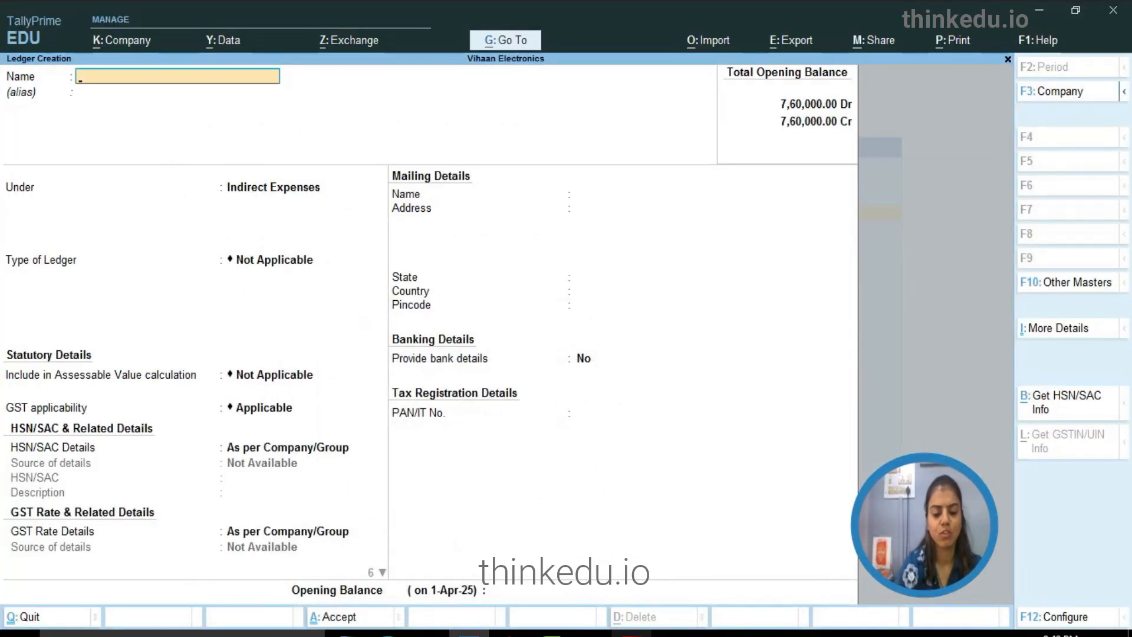
type("Commission")
key("Return")
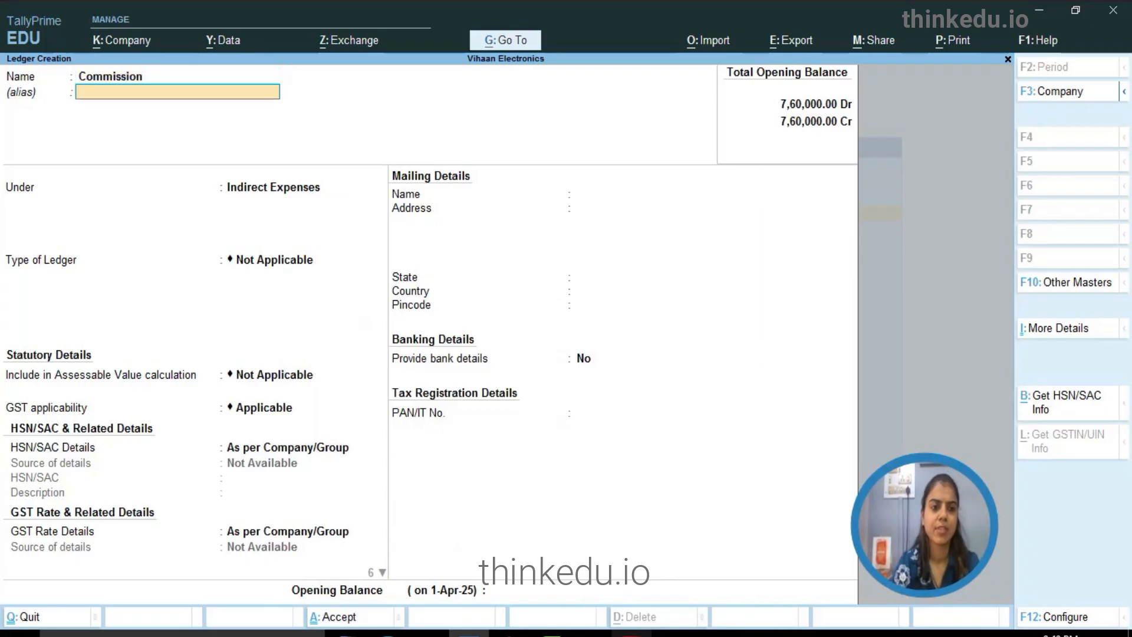
key("Down")
key("Return")
key("Return")
Leave the Commission ledger's statutory and remaining details at their defaults, with no opening balance, and save it.
key("Return")
key("Return")
key("Return")
key("Return")
key("Return")
key("Return")
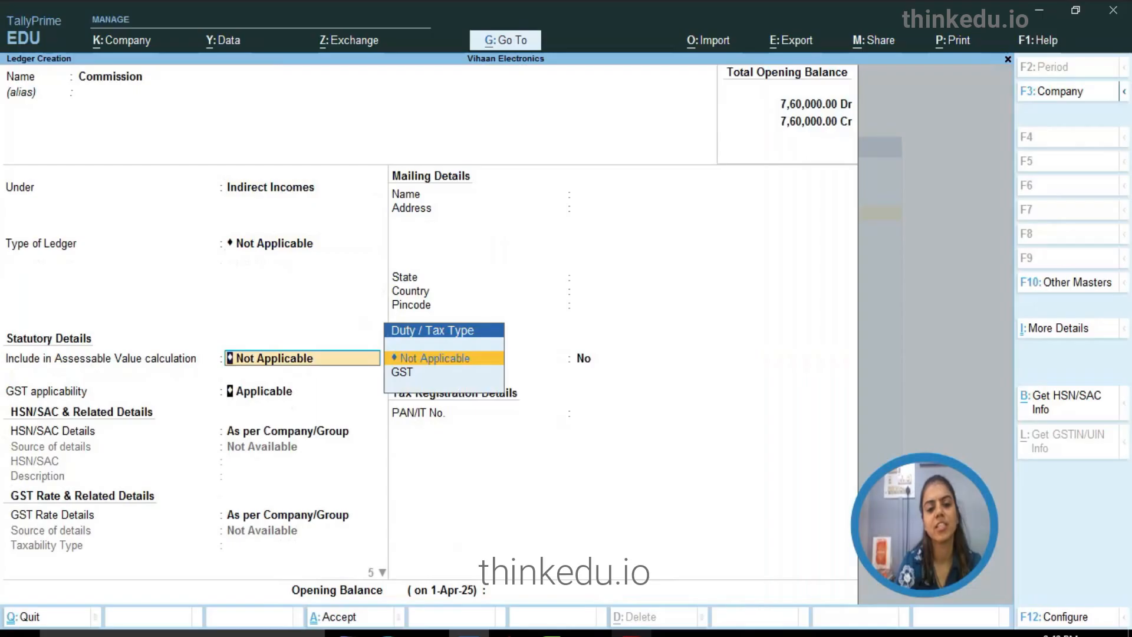
key("Return")
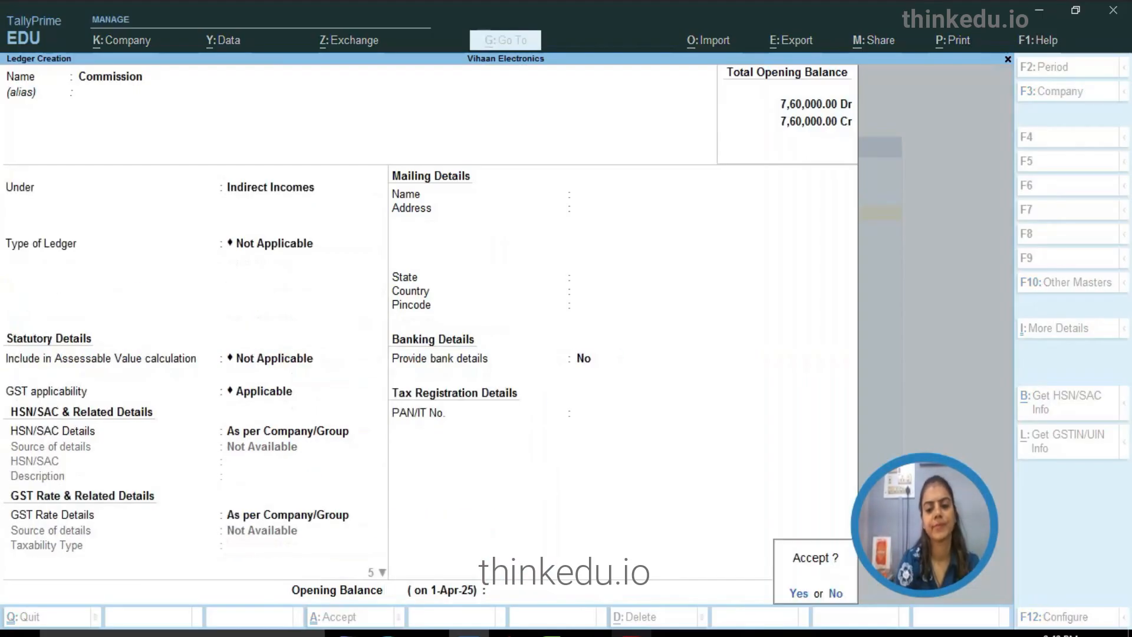
key("Return")
Check transaction 5 in the exercise PDF and start a ledger in TallyPrime with that customer's name.
key("alt+Tab")
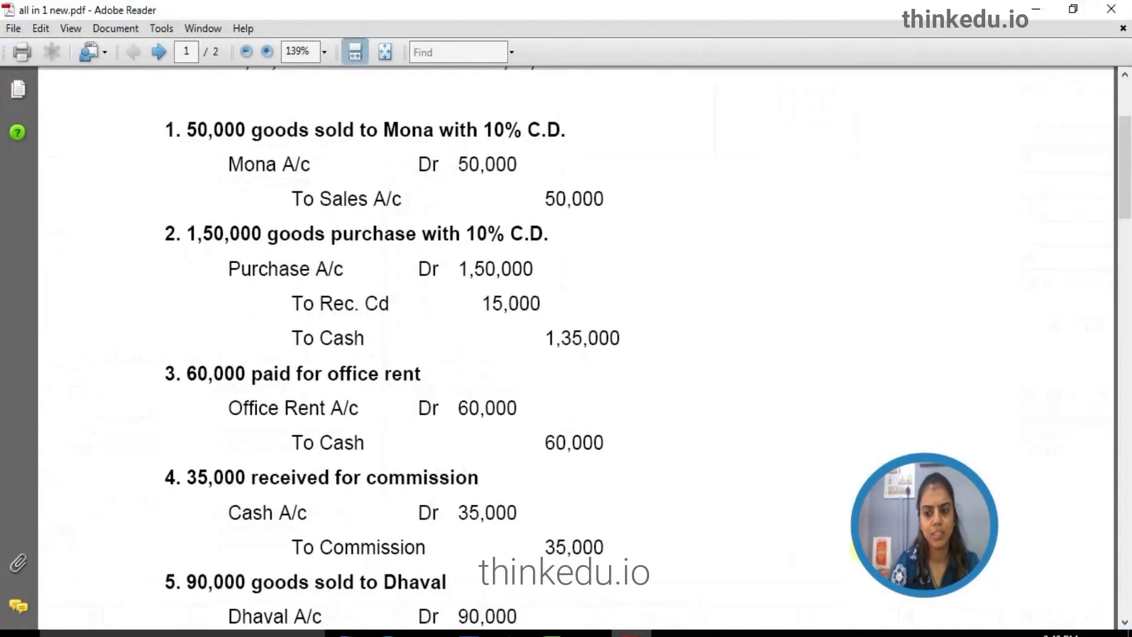
left_click_drag(1126, 198, 1127, 267)
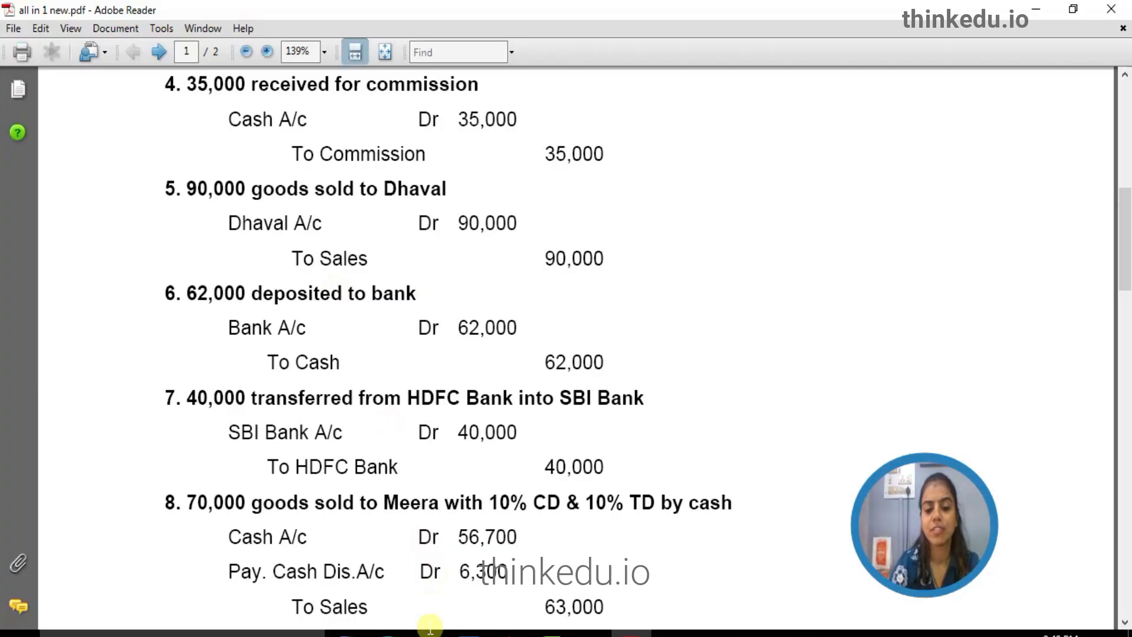
left_click(631, 632)
type("Dhav")
right_click(631, 632)
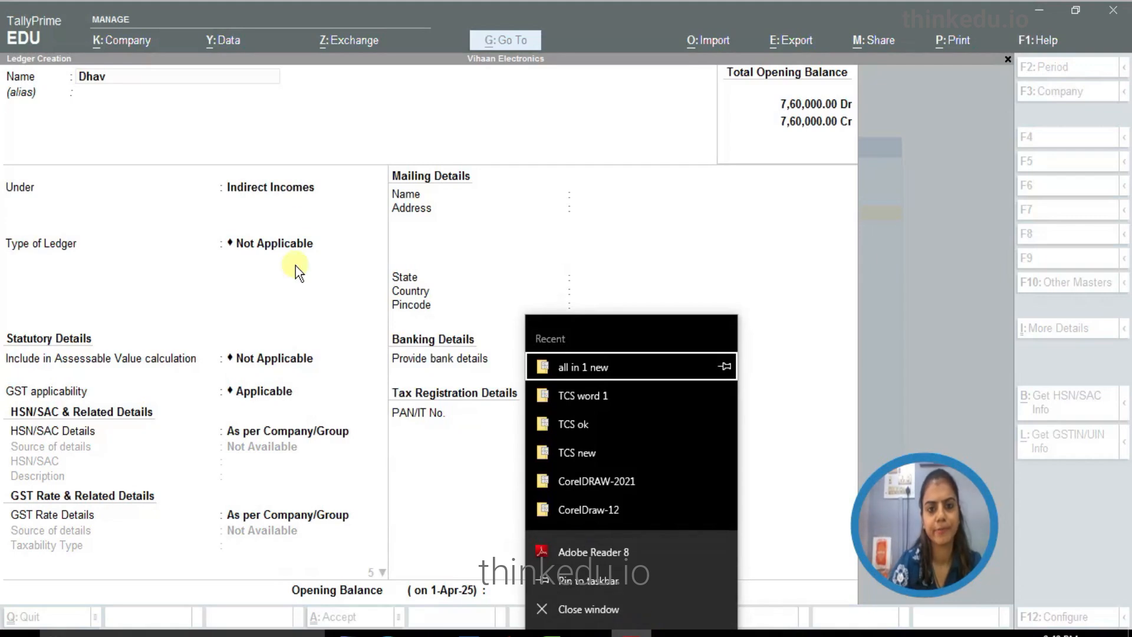
left_click(347, 6)
type("d")
key("BackSpace")
key("BackSpace")
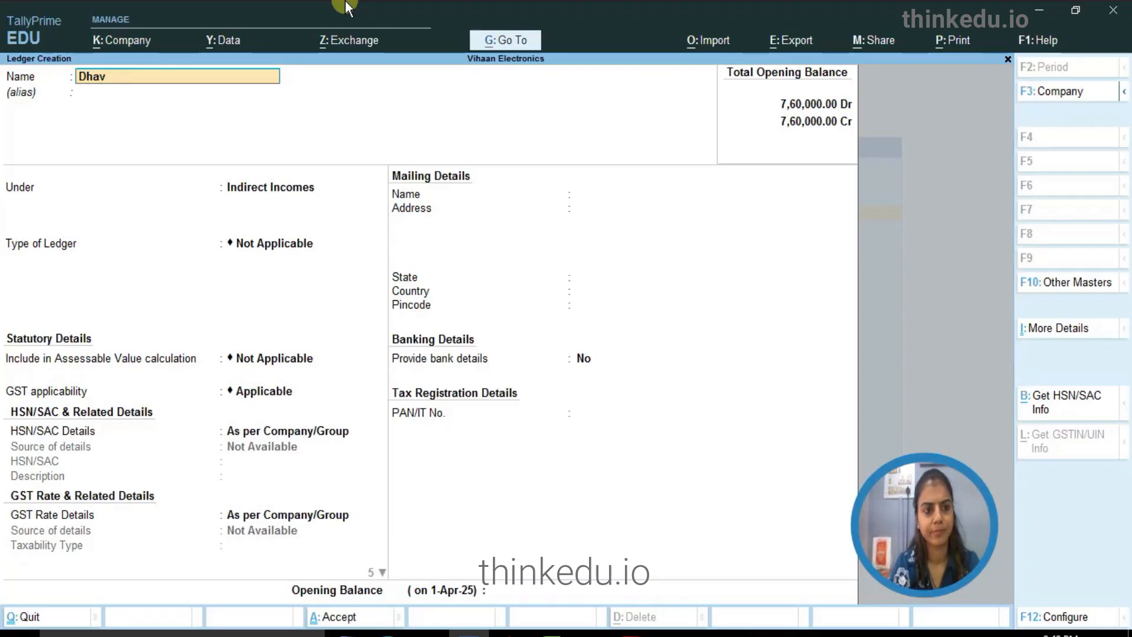
key("Return")
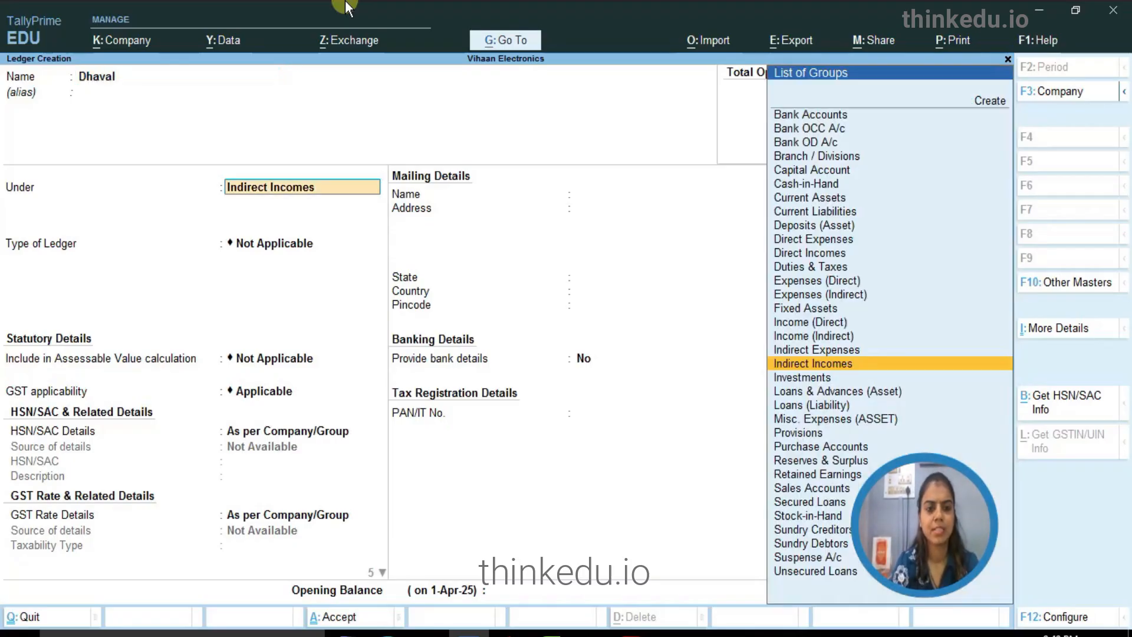
Group the customer's ledger under Sundry Debtors, maintaining balances bill-by-bill, with no credit period or address.
type("S")
key("Down")
key("Down")
key("Down")
key("Down")
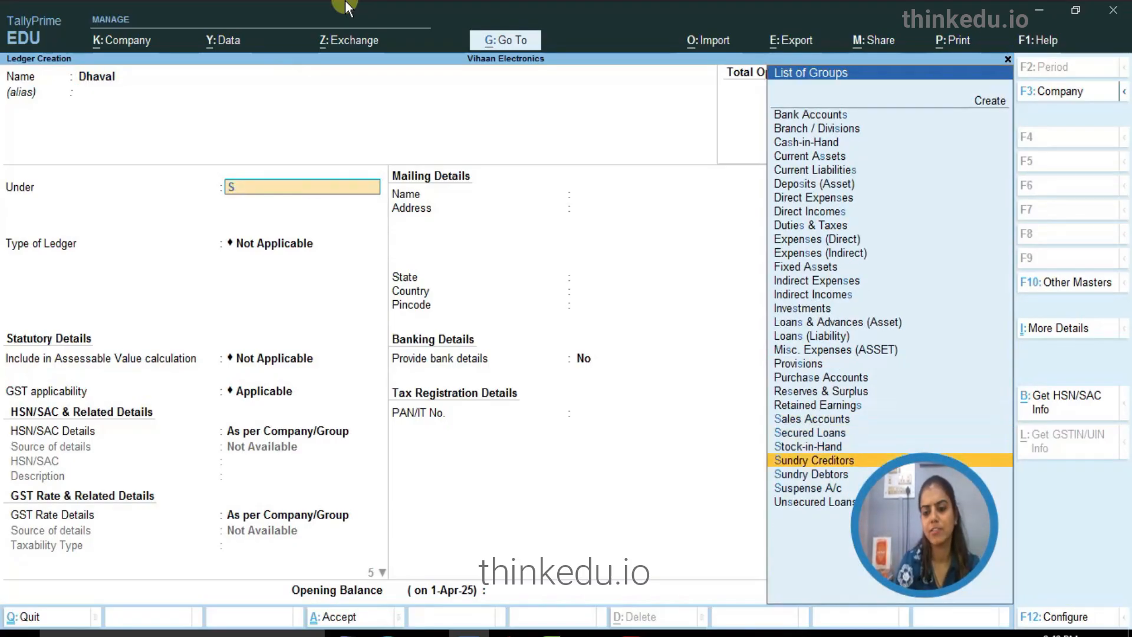
key("Return")
key("Return")
key("Return")
key("Return")
key("Return")
key("Return")
key("Return")
key("Return")
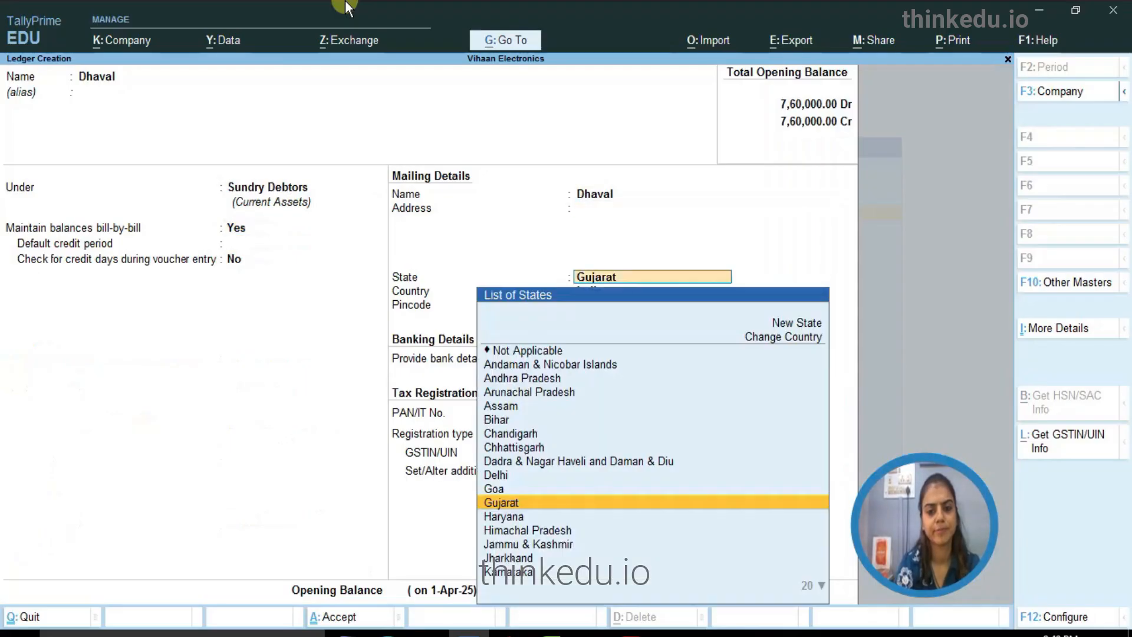
Keep the customer ledger's state as Gujarat and registration type as Regular, leave the opening balance blank and save it.
key("Return")
key("Return")
key("Return")
key("Return")
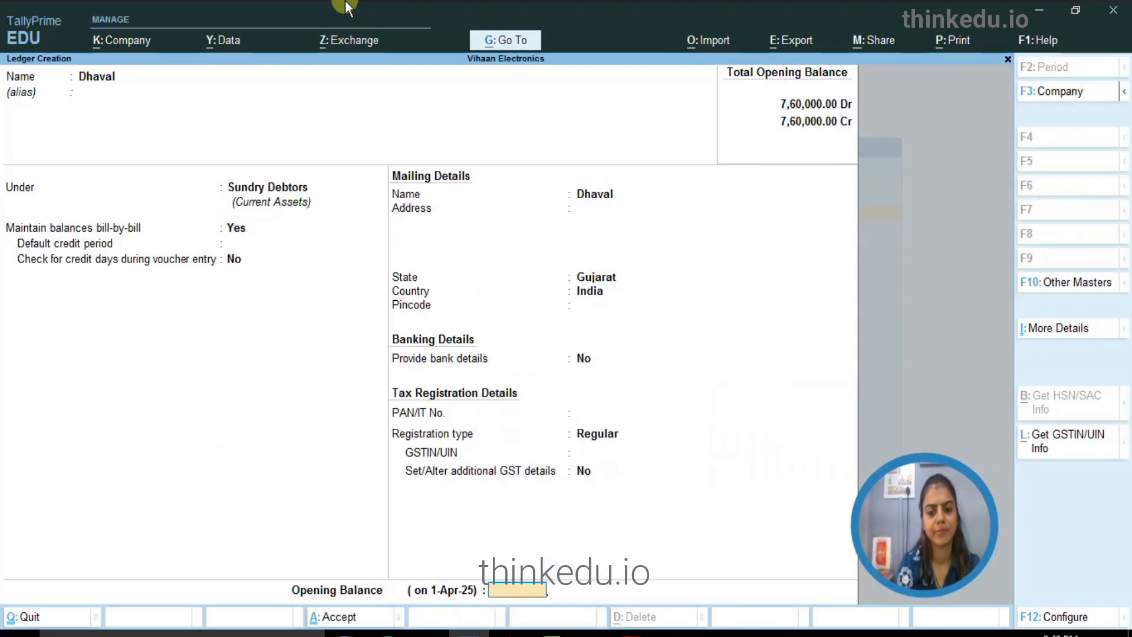
key("Return")
key("Return")
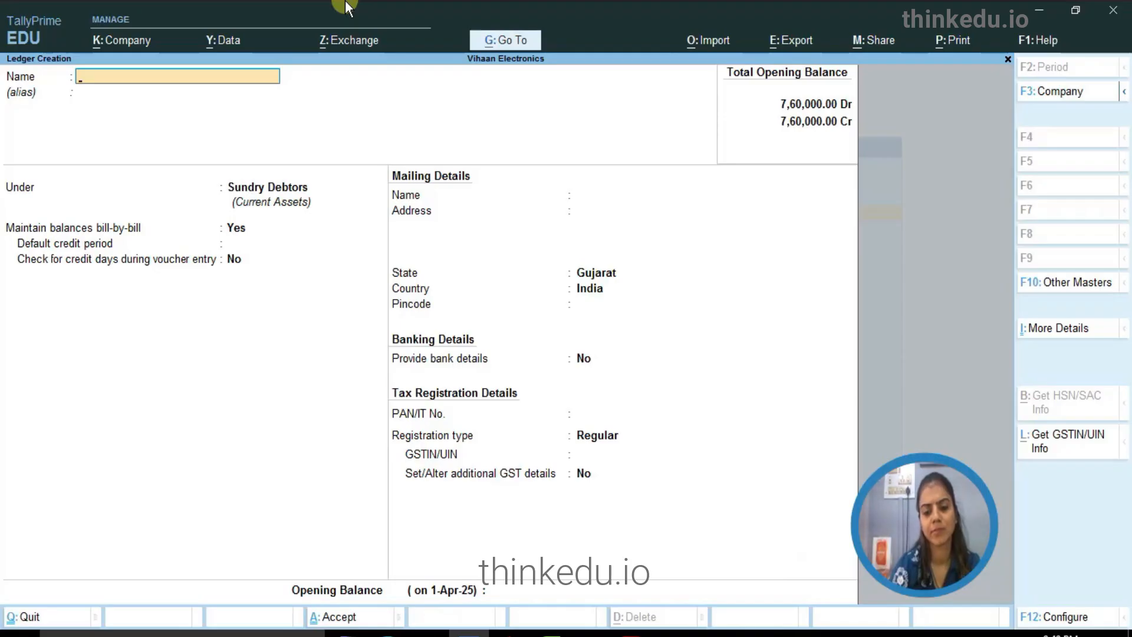
Check transaction 7 in the exercise PDF and start a ledger named SBI in TallyPrime under Bank Accounts.
left_click(631, 629)
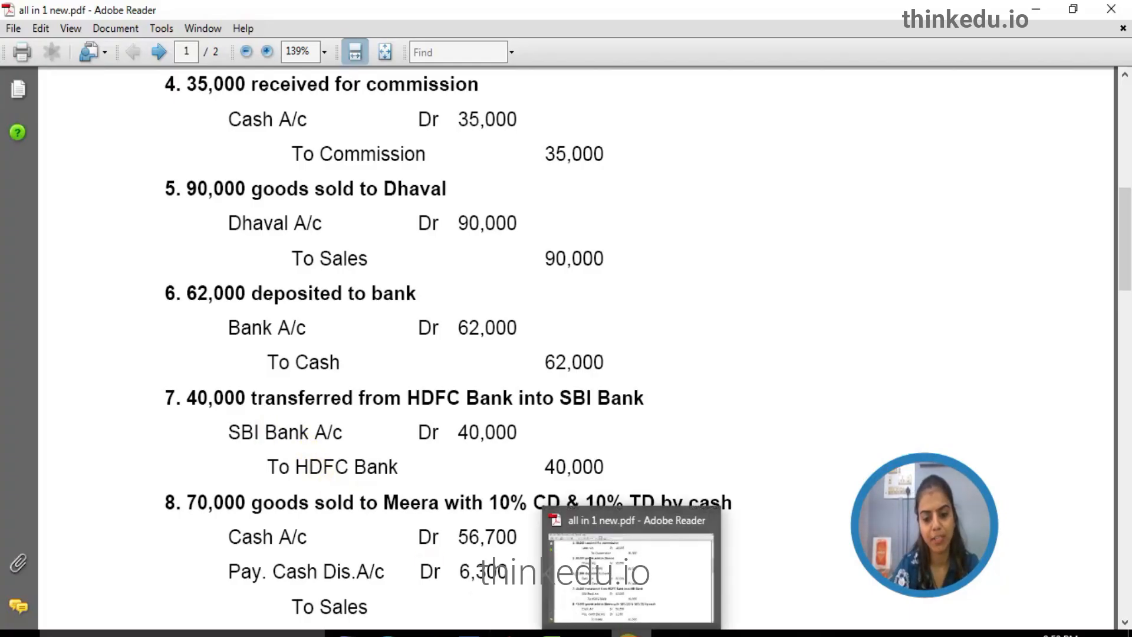
left_click(629, 635)
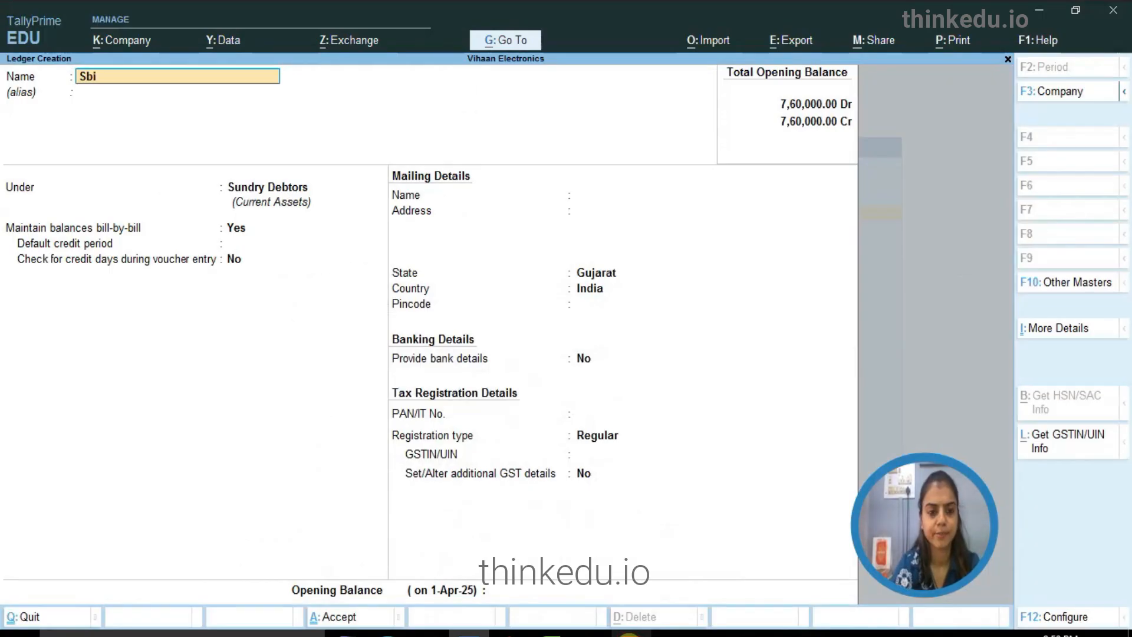
key("BackSpace")
key("BackSpace")
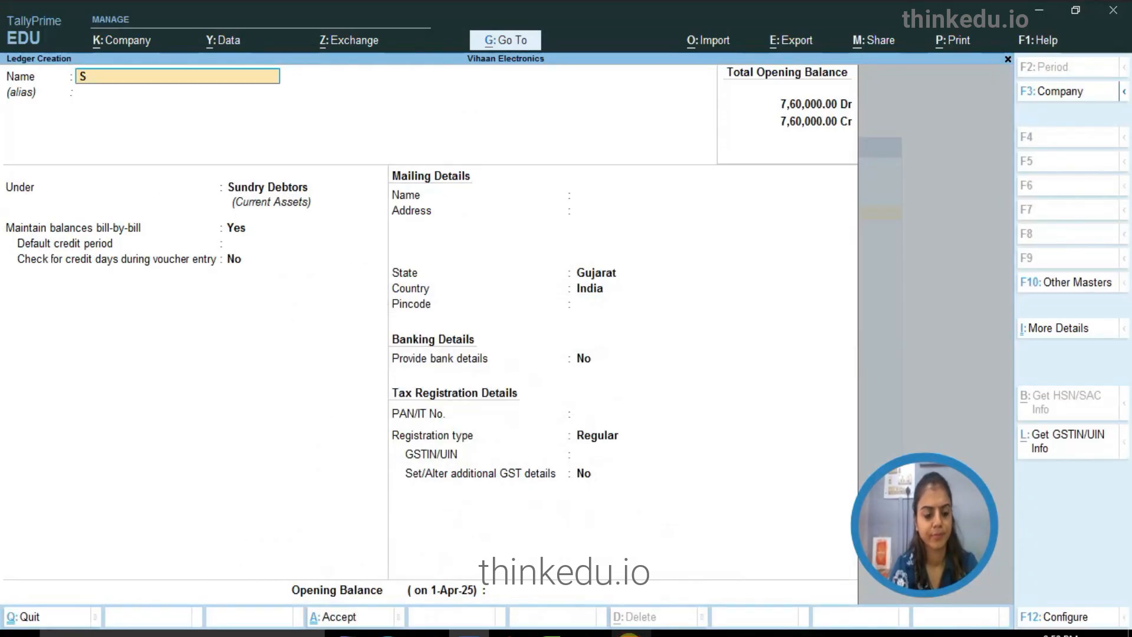
type("B")
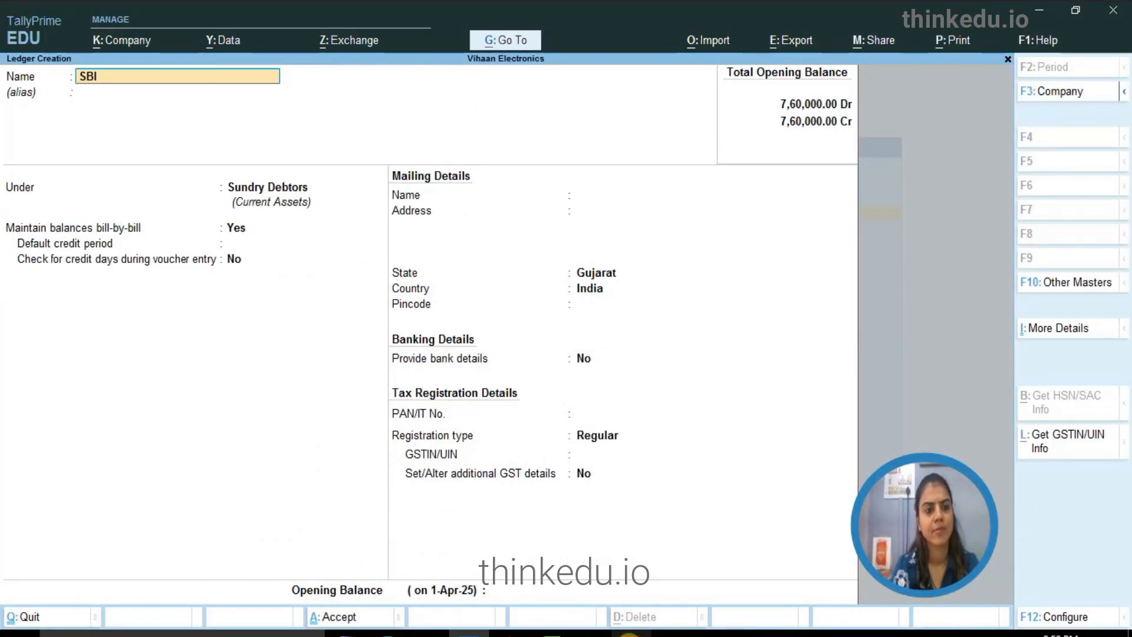
type("I")
key("Return")
type("B")
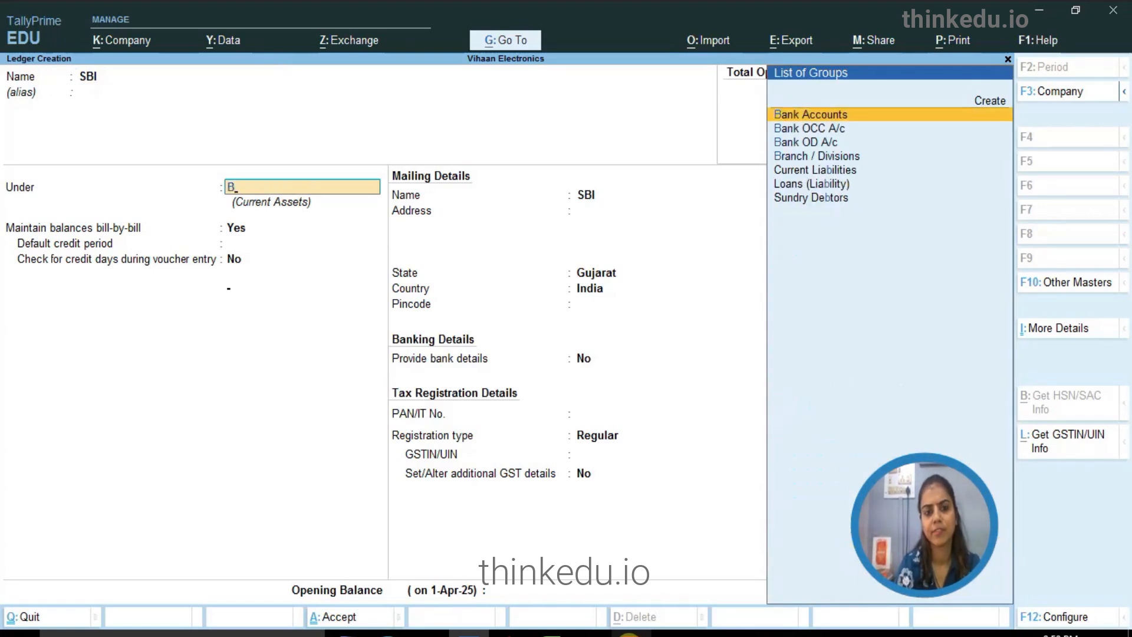
key("Return")
Leave the SBI ledger's bank, cheque printing and mailing details at their defaults, with no opening balance, and save it.
key("Return")
key("Return")
key("Return")
key("Return")
key("Return")
key("Return")
key("Return")
key("Return")
key("Return")
key("Return")
key("Return")
key("Return")
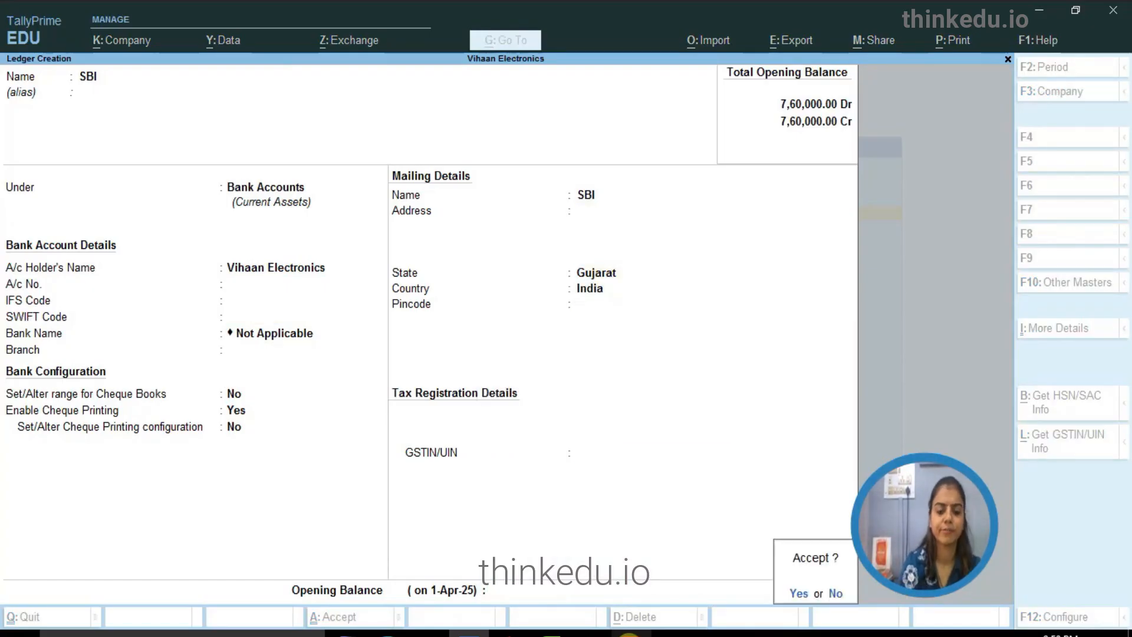
key("Return")
Start a new ledger named HDFC and keep it grouped under Bank Accounts.
type("HD")
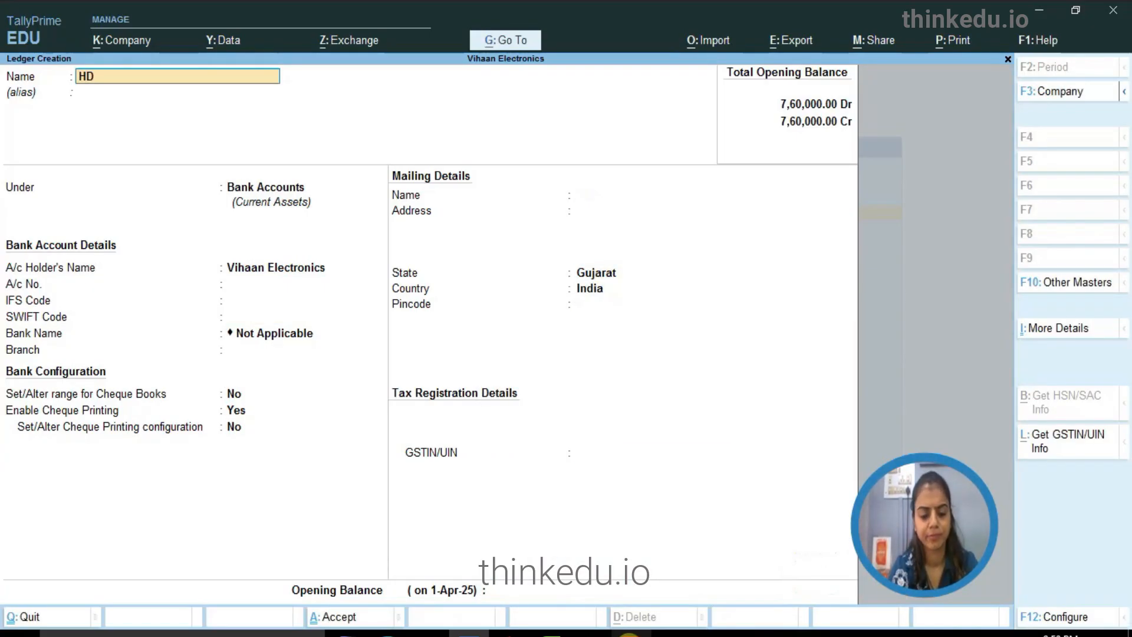
type("FC")
key("Return")
key("Return")
key("Return")
key("Return")
key("Return")
key("Return")
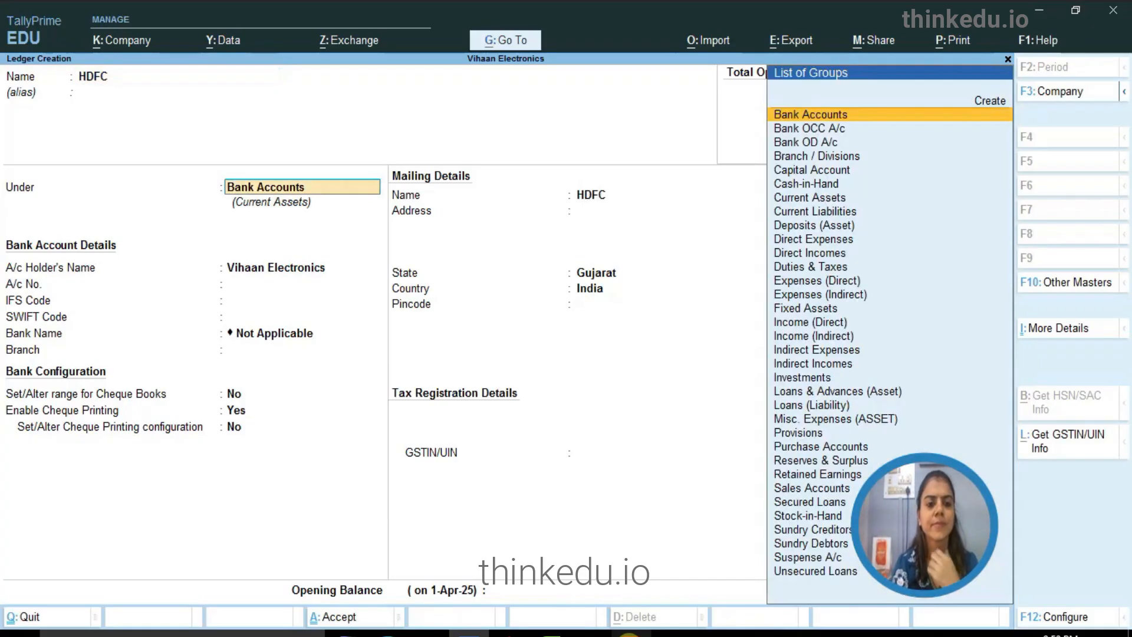
key("Return")
Leave the HDFC ledger's bank, cheque printing and mailing details at their defaults, with no opening balance, and save it.
key("Return")
key("Return")
key("Return")
key("Return")
key("Return")
key("Return")
key("Return")
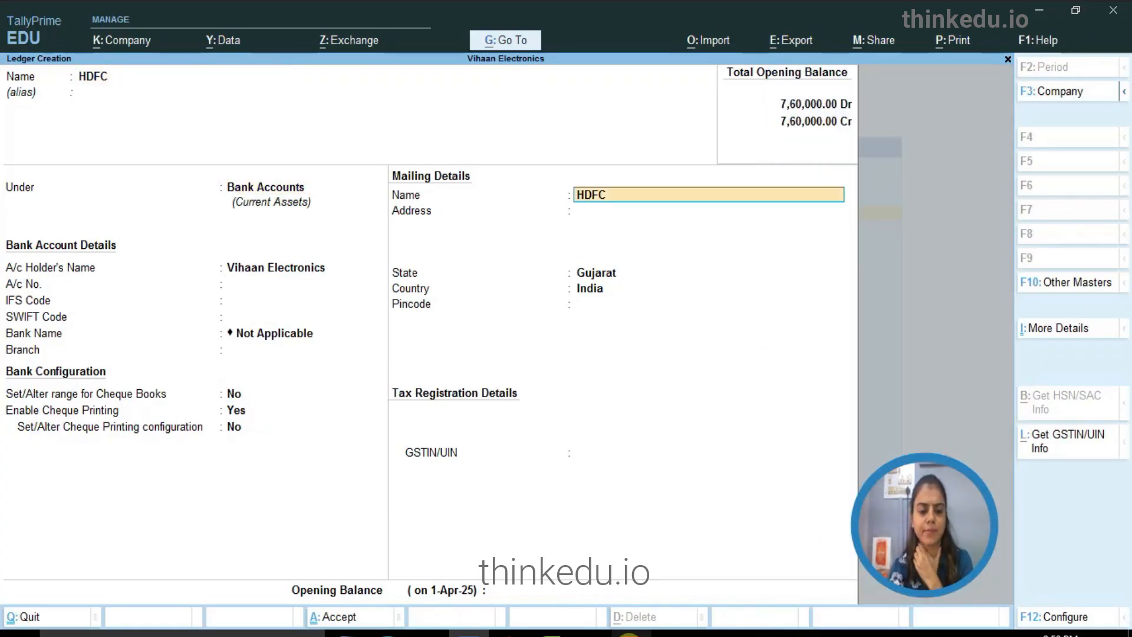
key("Return")
key("Return")
key("Return")
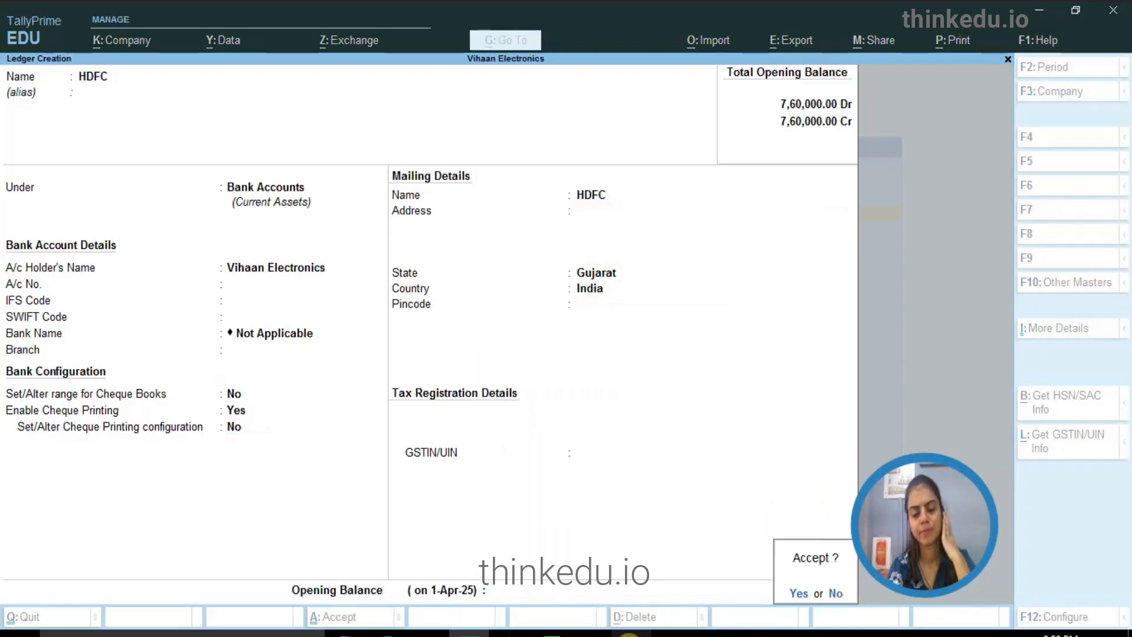
key("Return")
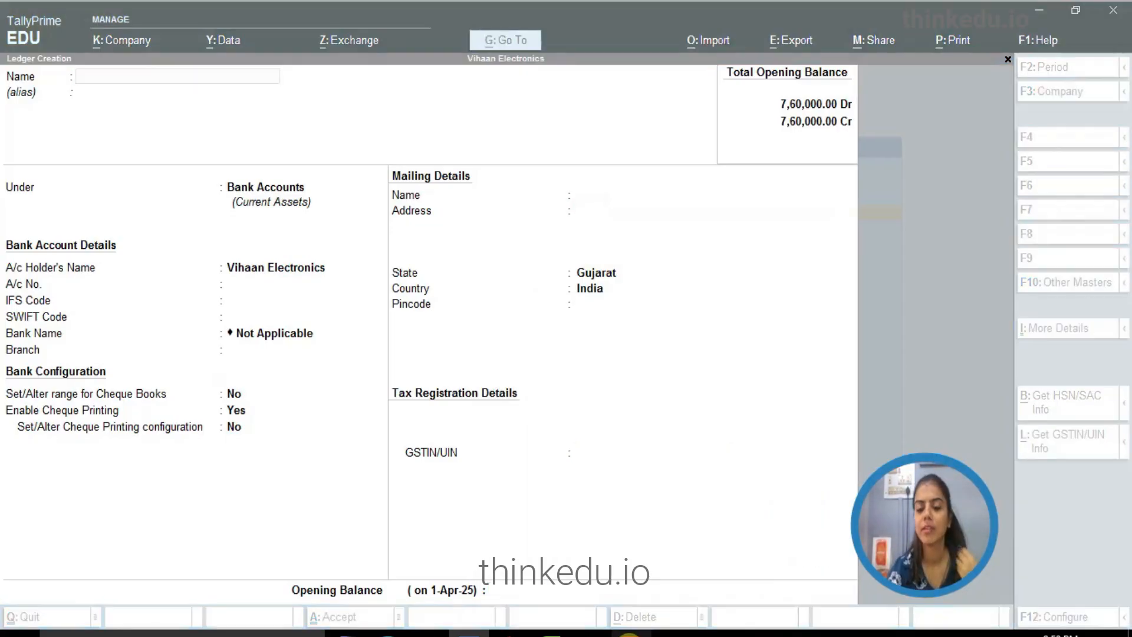
Check transaction 8 in the exercise PDF and start a ledger named PAY CD in TallyPrime under Indirect Expenses.
key("alt+Tab")
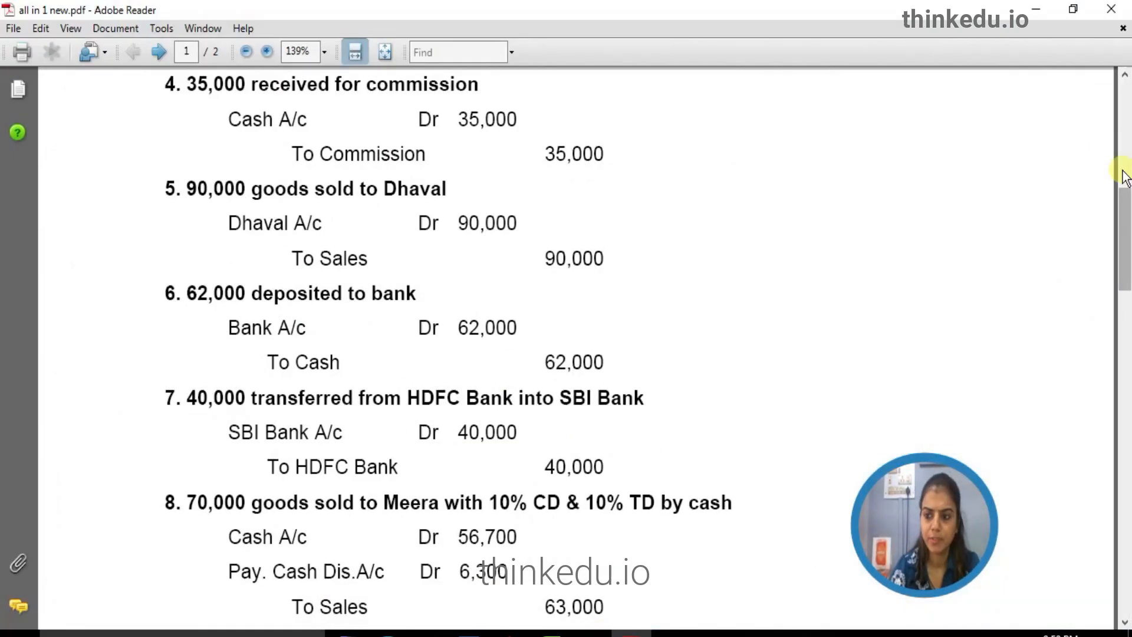
left_click_drag(1122, 202, 1127, 260)
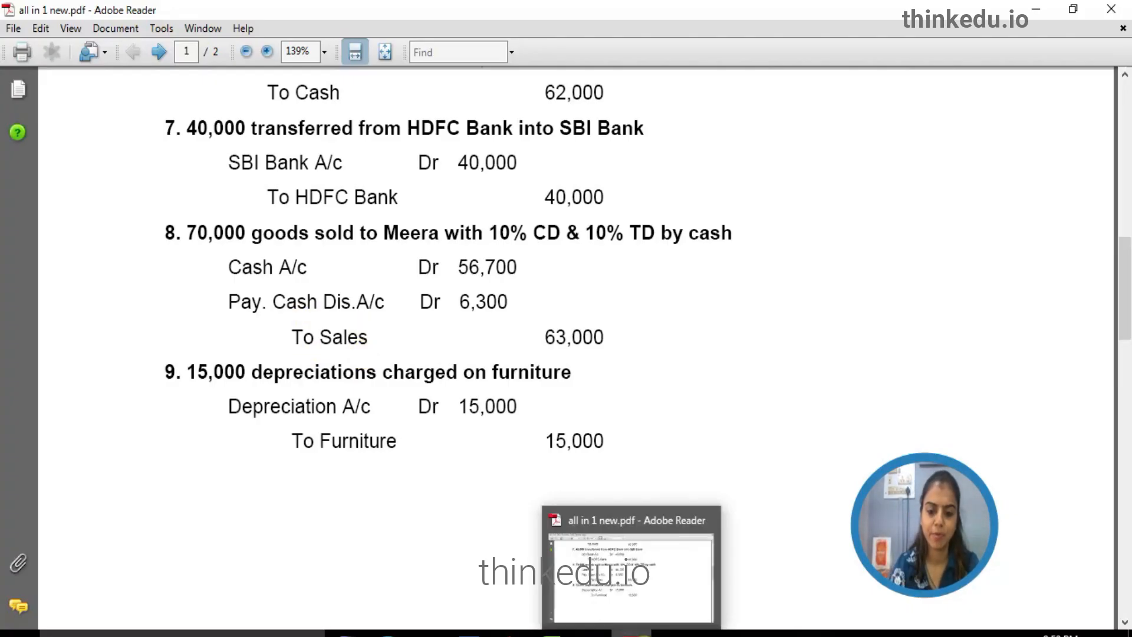
left_click(469, 634)
type("PAY")
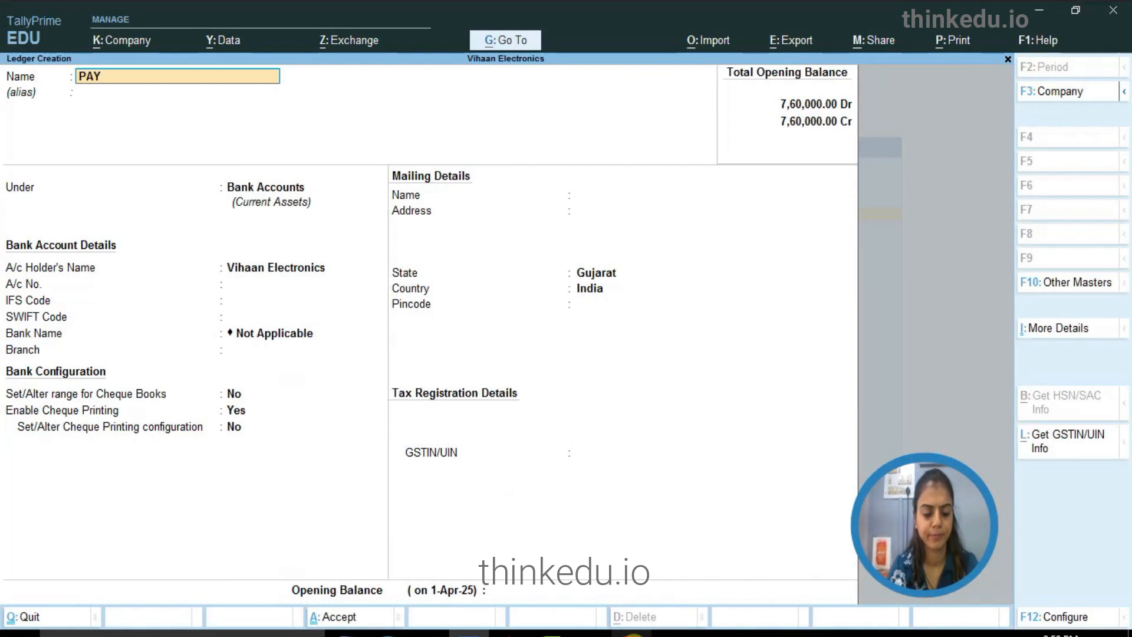
type("CD")
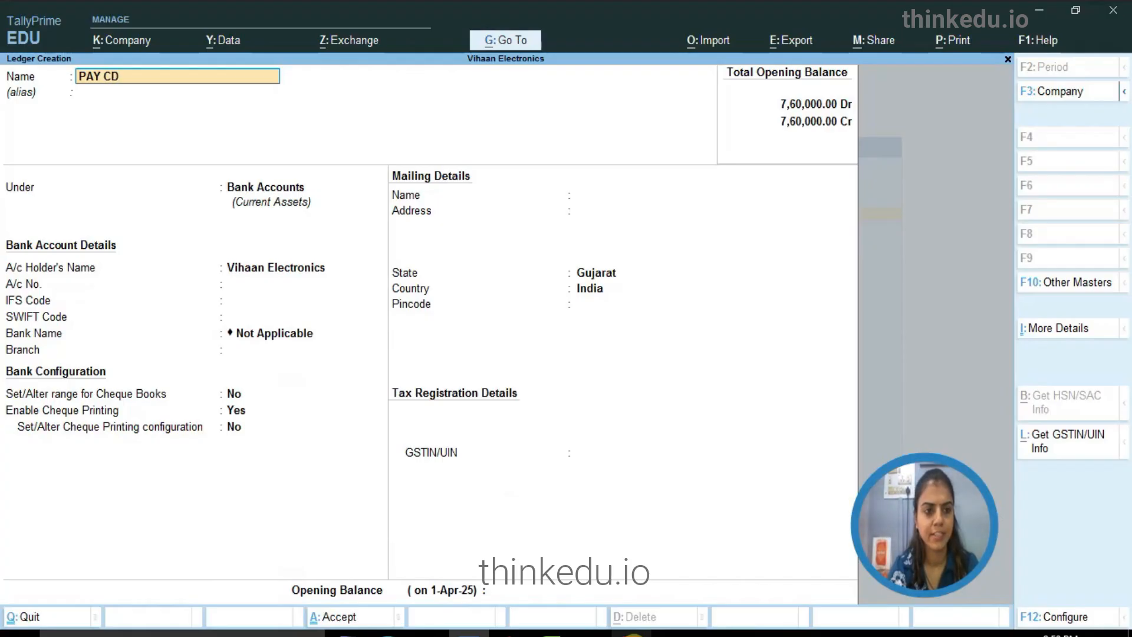
key("Return")
key("Return")
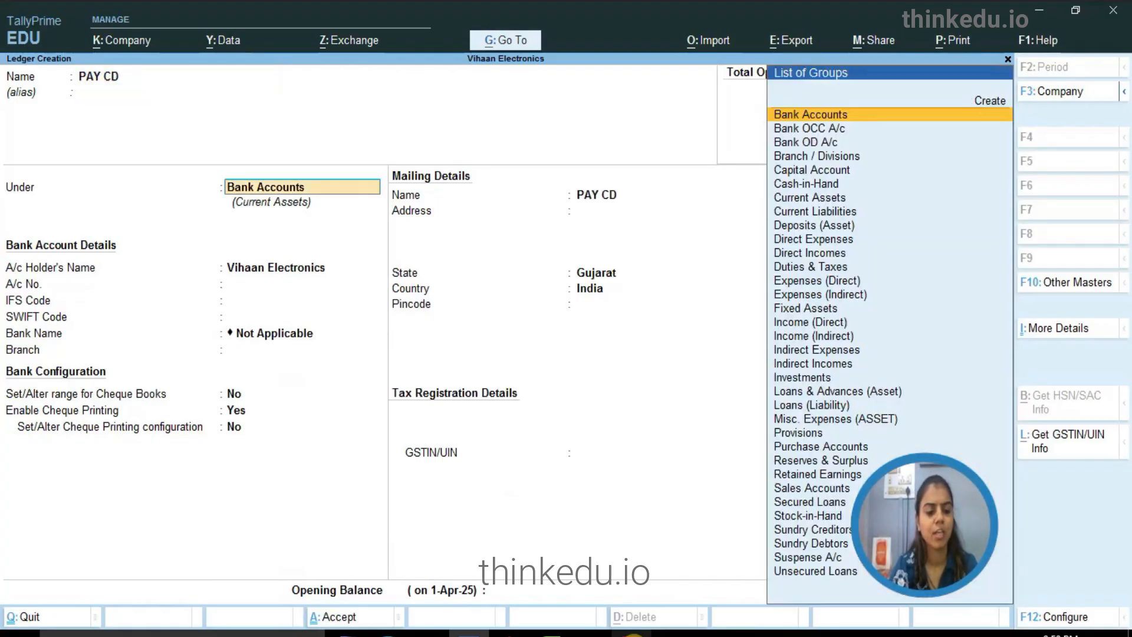
type("i")
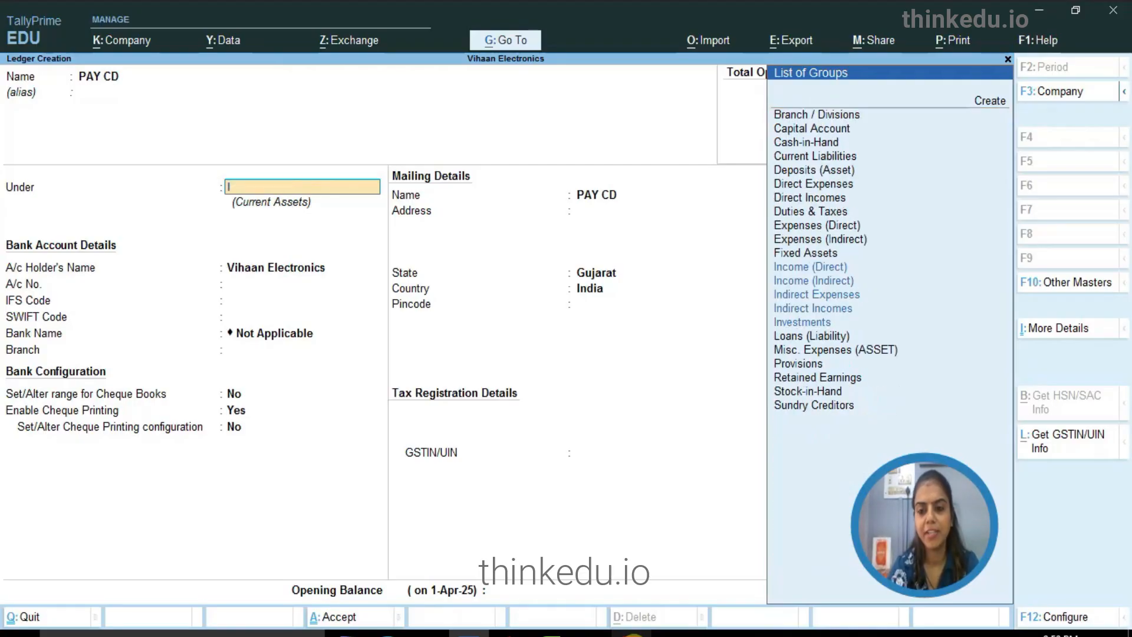
key("Down")
key("Down")
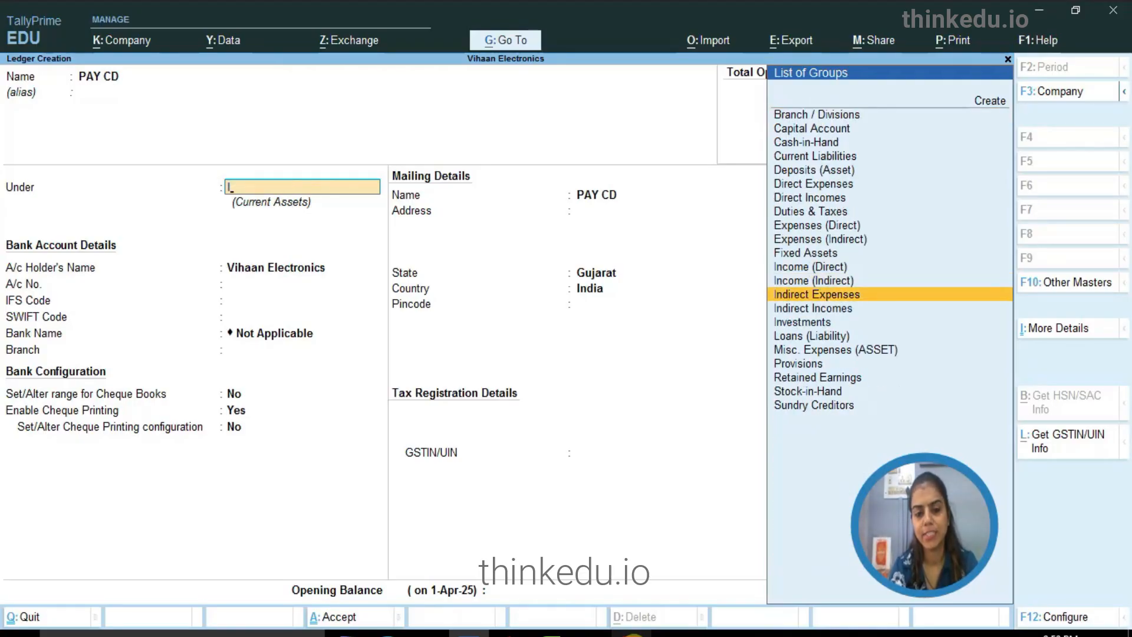
key("Return")
Leave the PAY CD ledger's type, GST, bank and tax details at their defaults, with no opening balance, and save it.
key("Return")
key("Return")
key("Return")
key("Return")
key("Return")
key("Return")
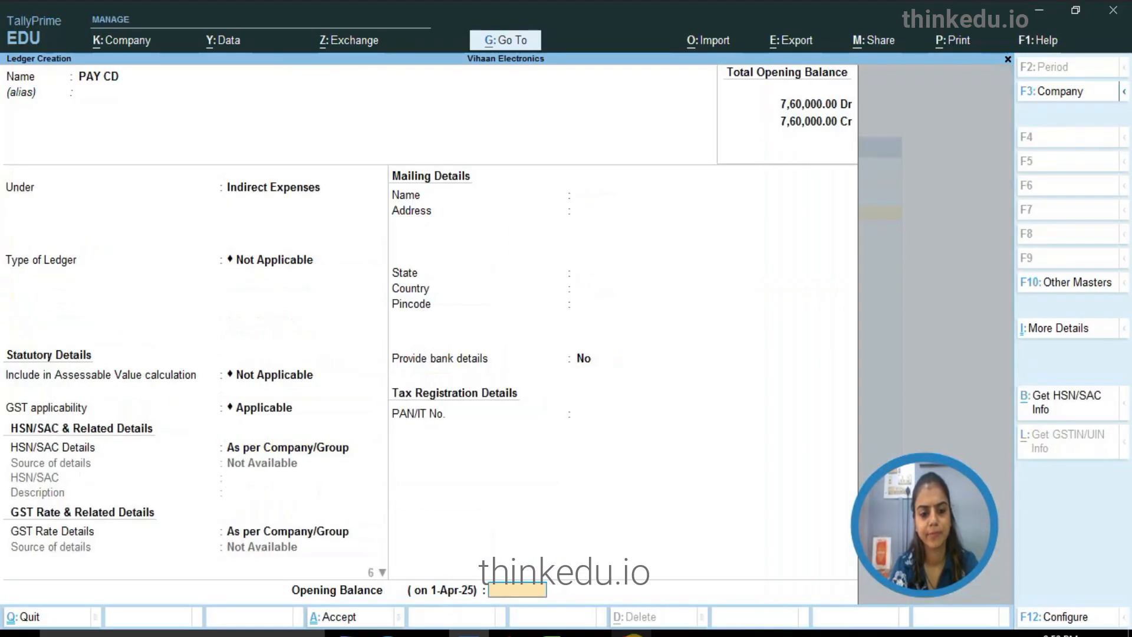
key("Return")
key("Return")
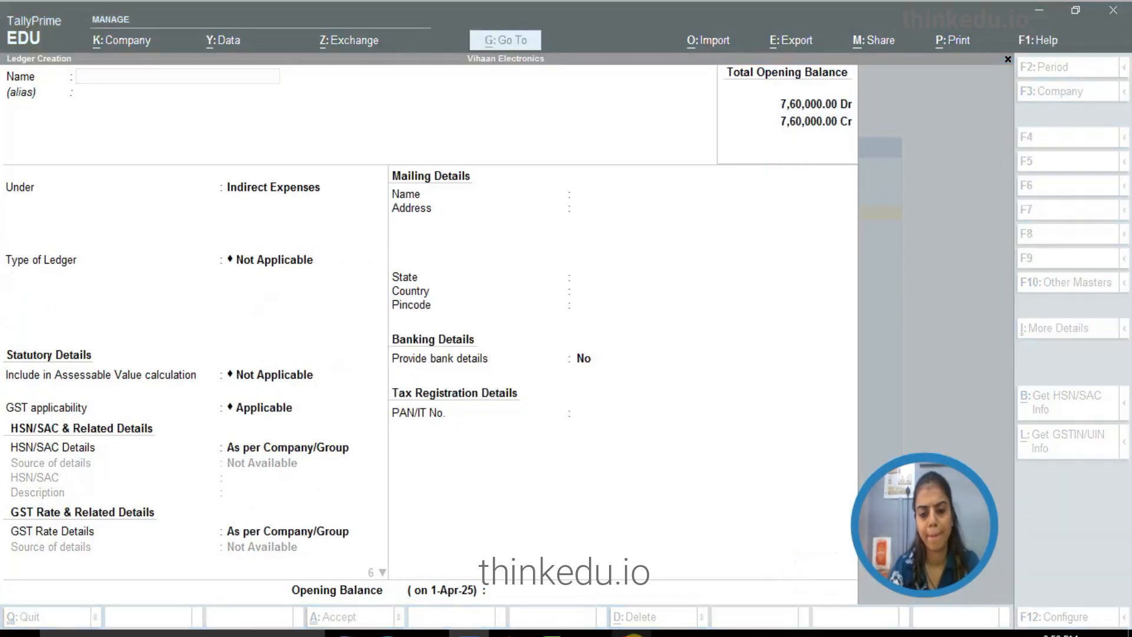
Check transaction 9 in the exercise PDF and start a ledger named Depriciation in TallyPrime, keeping it under Indirect Expenses.
key("alt+Tab")
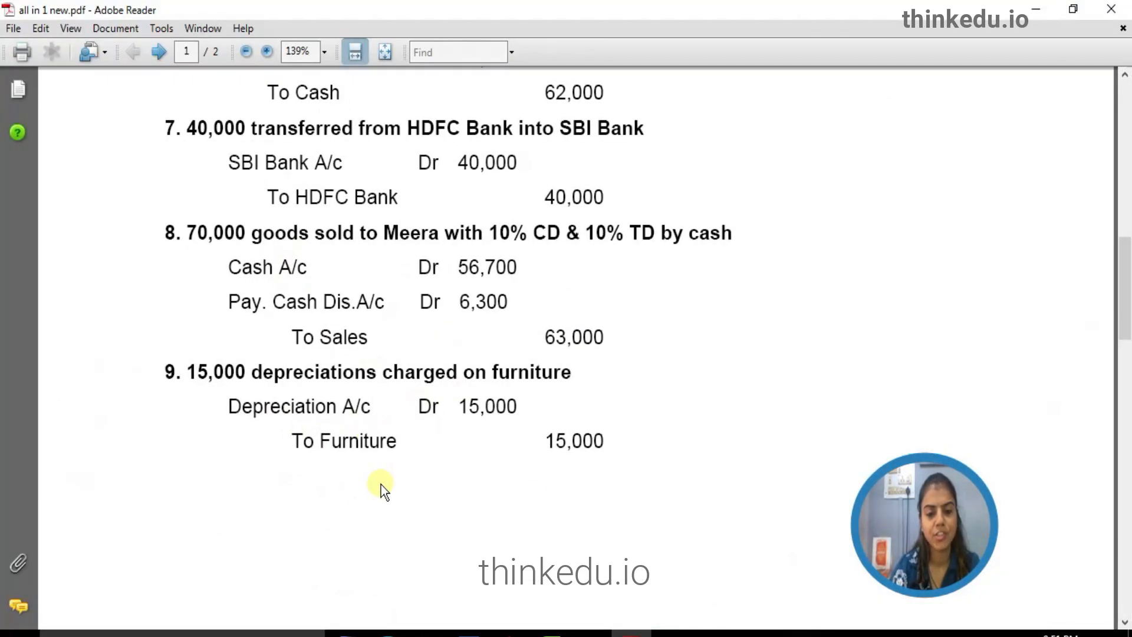
left_click_drag(1120, 307, 1127, 333)
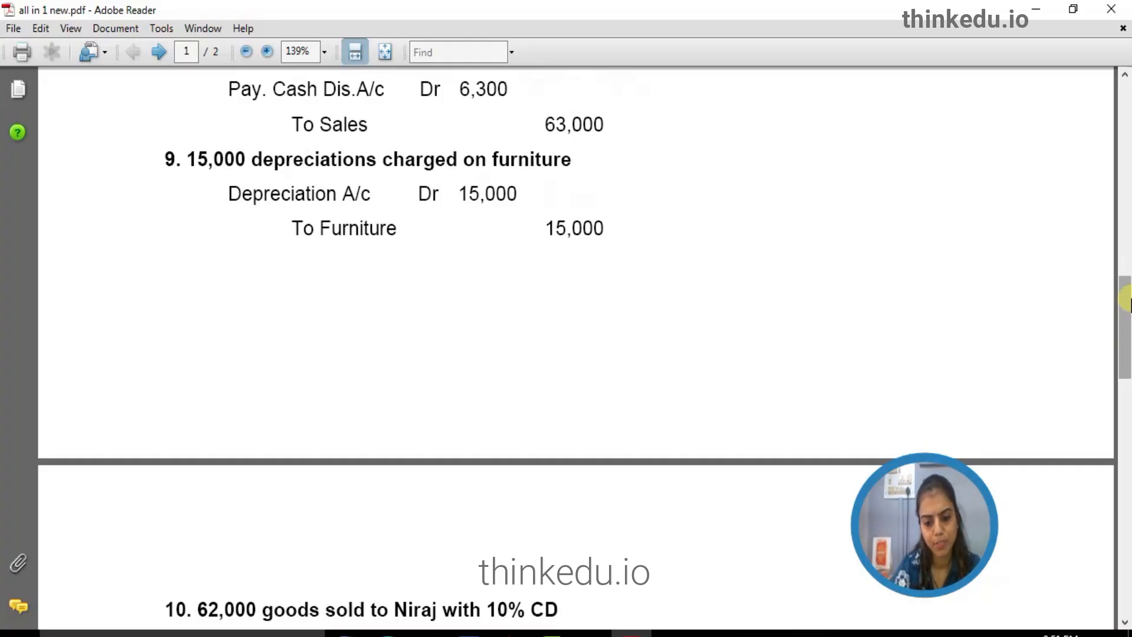
left_click(633, 631)
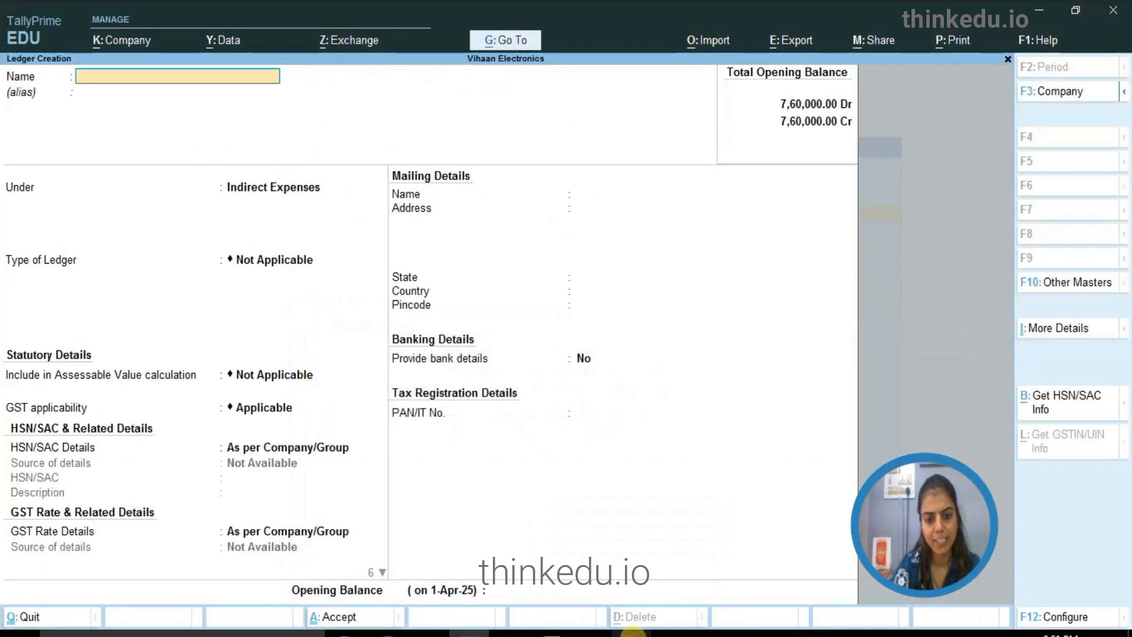
type("Dep")
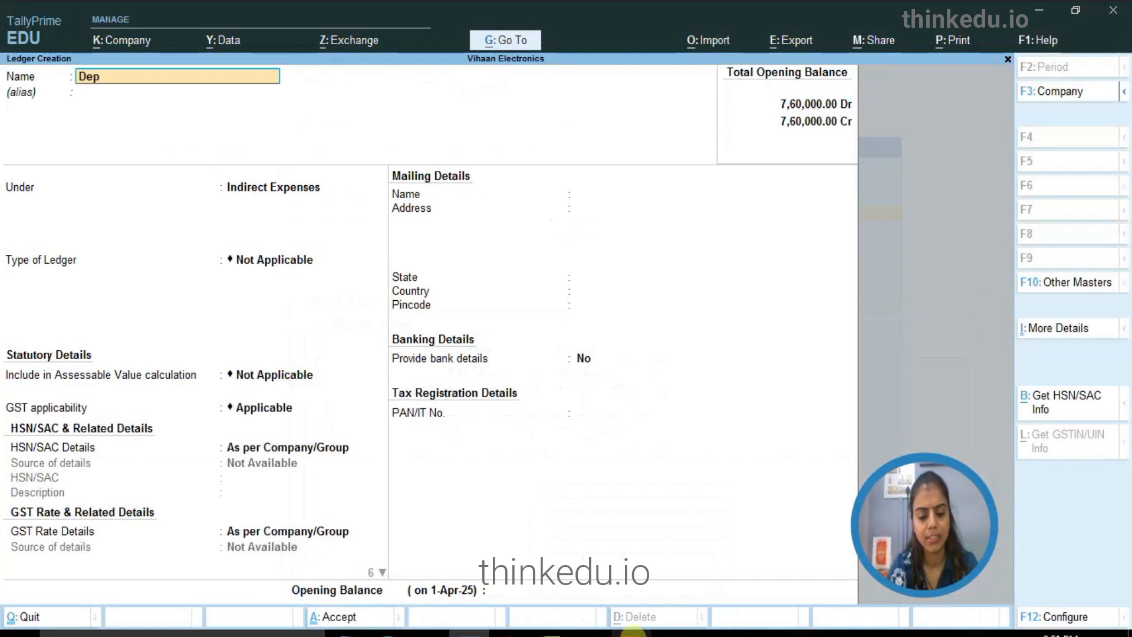
type("riciatio")
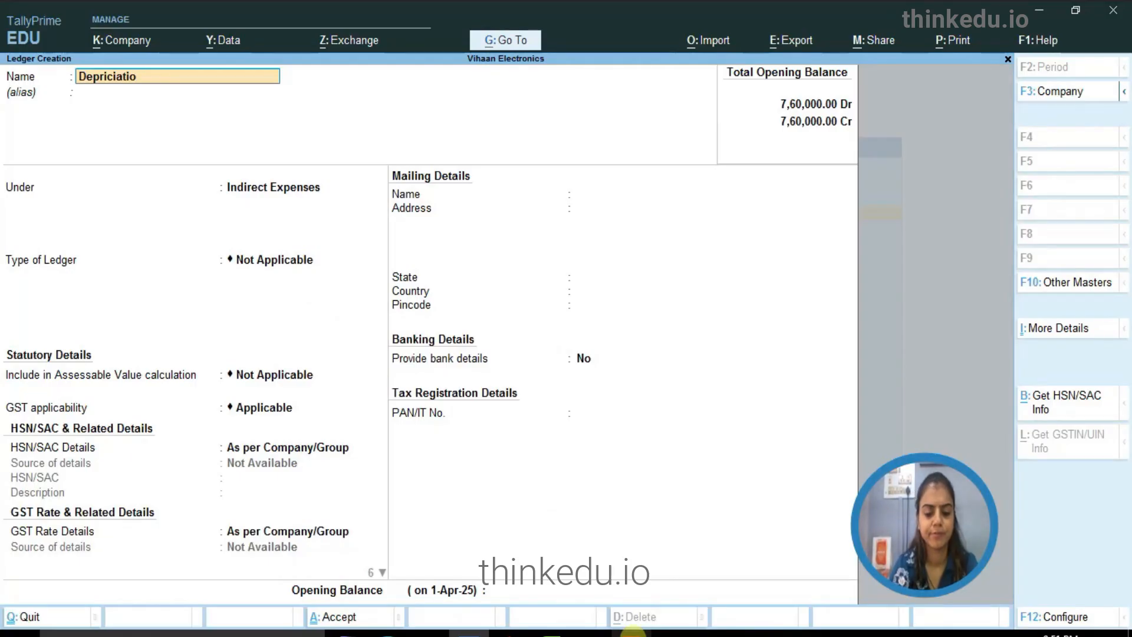
key("Return")
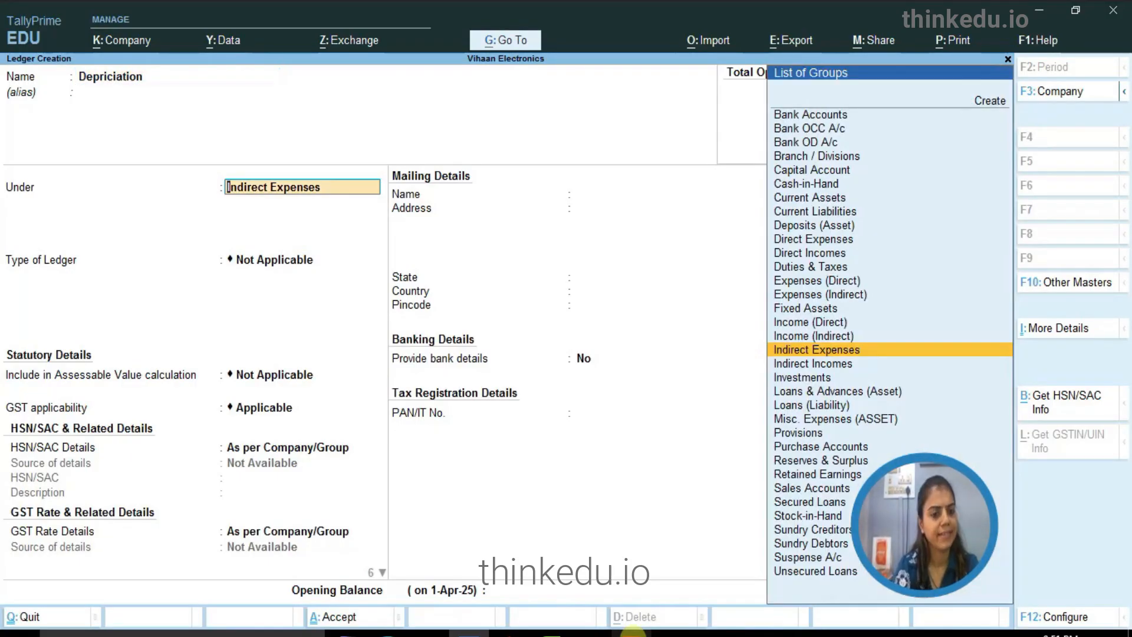
key("Return")
Leave the Depriciation ledger's statutory and GST details at their defaults, with Services as the type of supply and no opening balance, and save it.
key("Return")
key("Return")
key("Return")
key("Return")
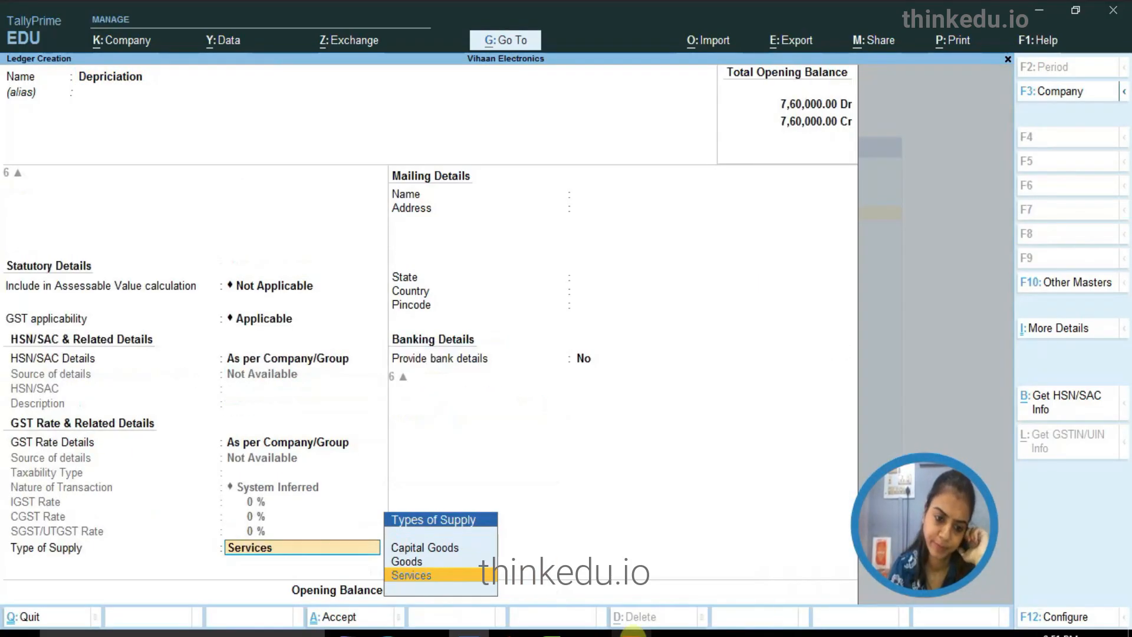
key("Return")
key("Return")
key("Return")
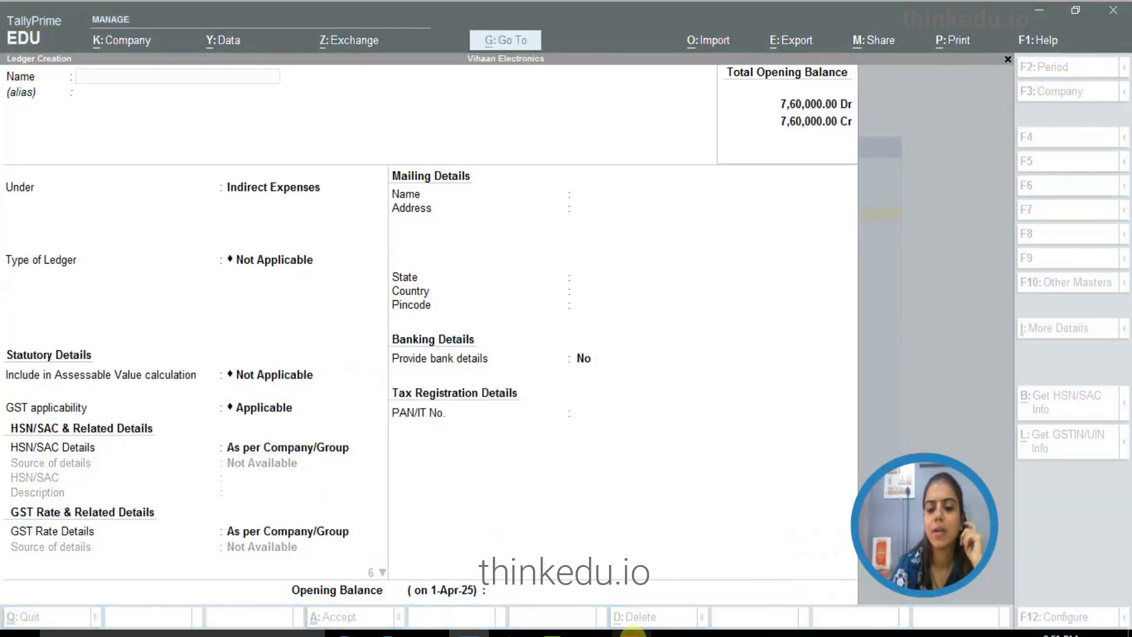
Check transaction 10 in the exercise PDF and start a ledger in TallyPrime with that customer's name.
left_click(633, 632)
left_click_drag(1125, 316, 1127, 354)
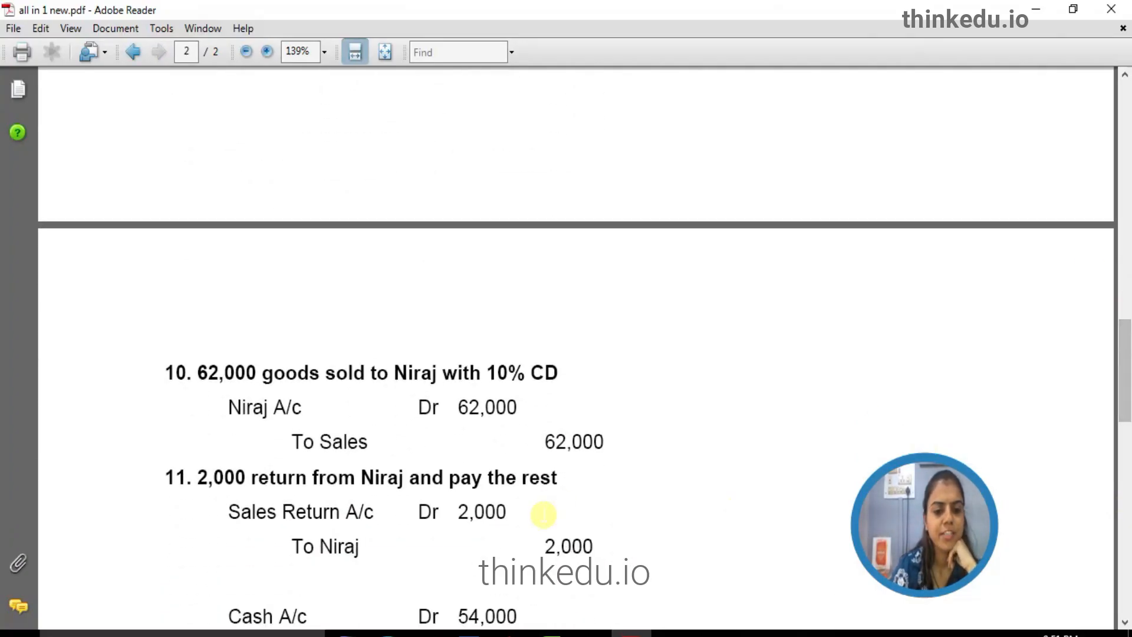
mouse_move(469, 633)
left_click(633, 633)
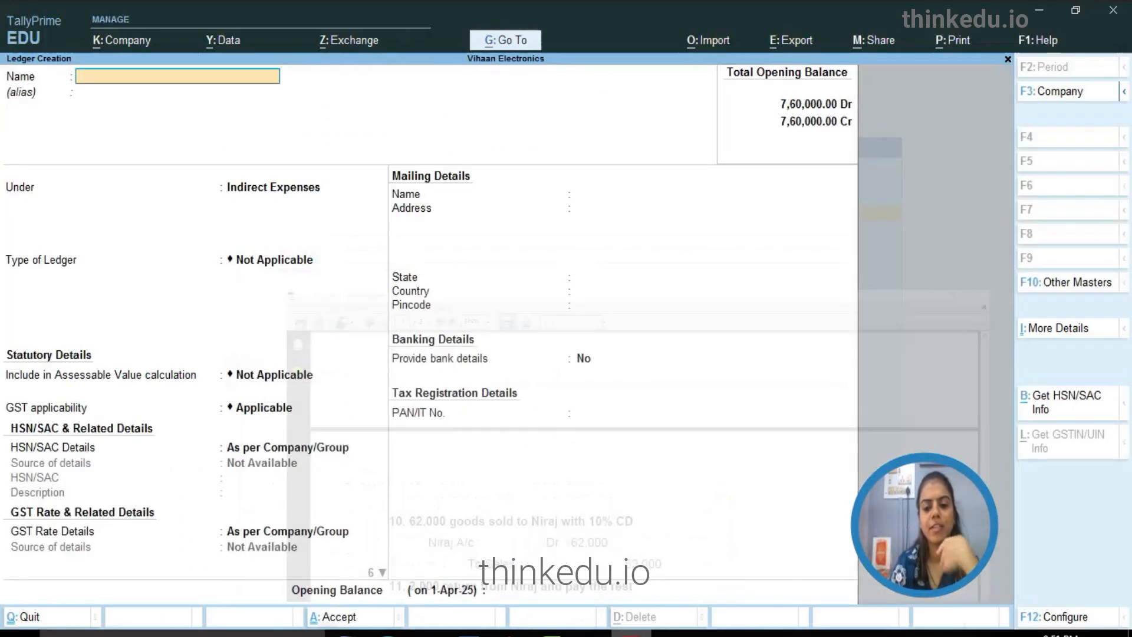
type("N")
left_click(633, 633)
right_click(632, 633)
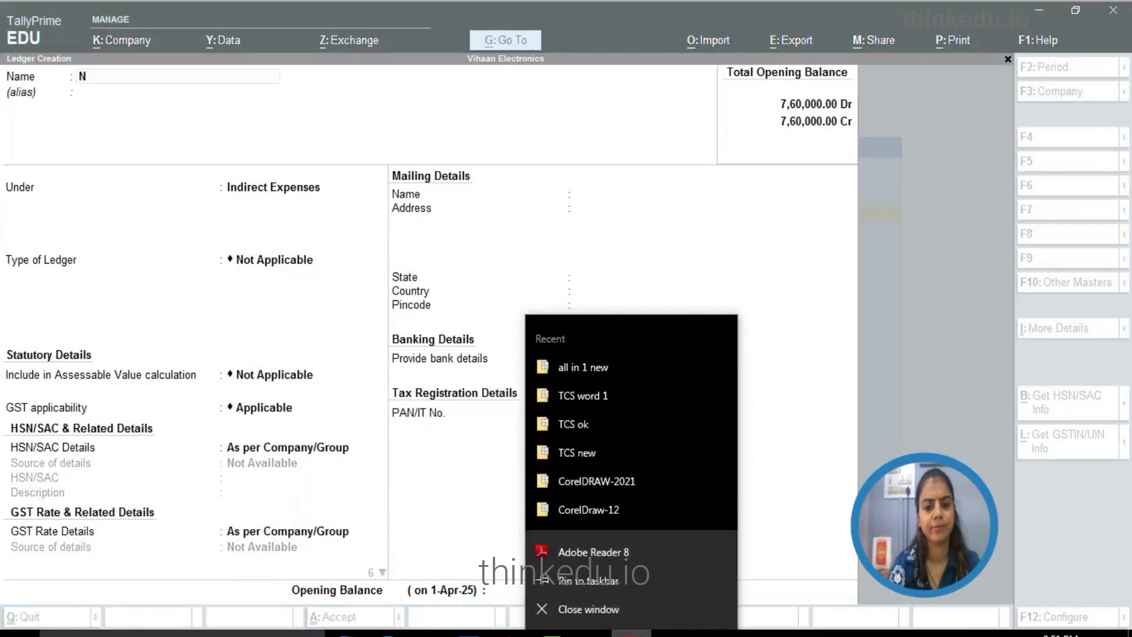
left_click(586, 16)
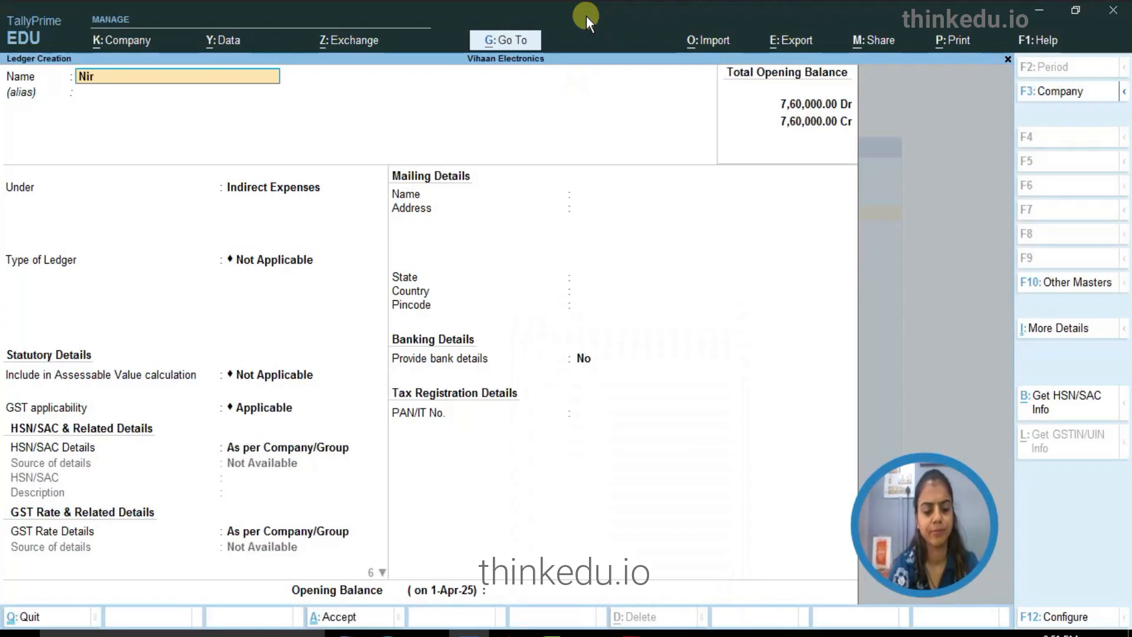
key("Return")
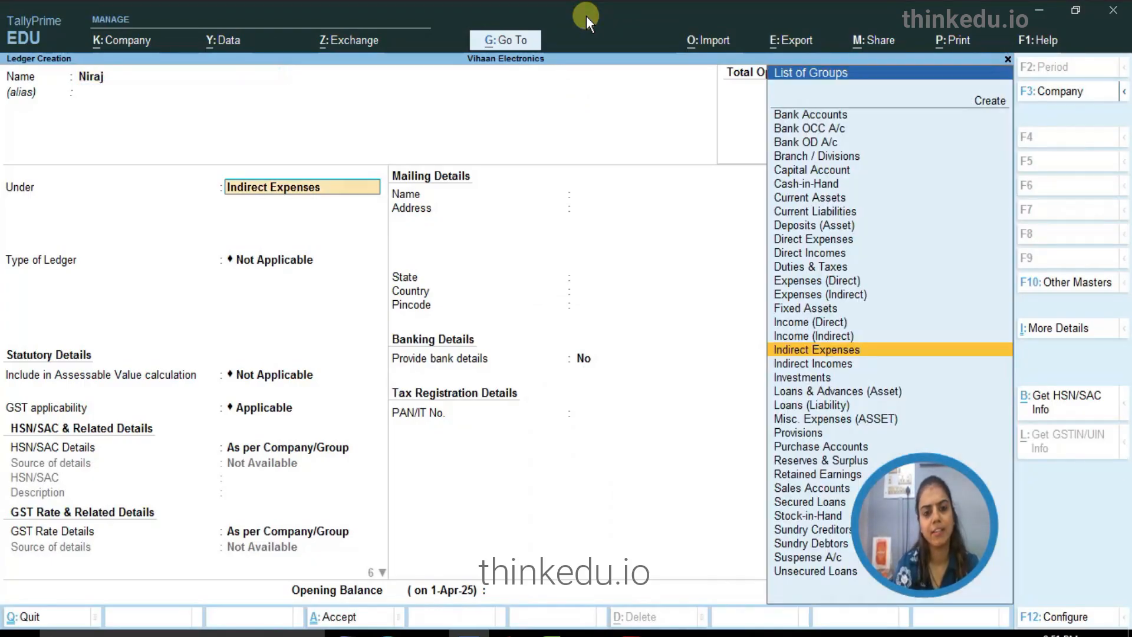
Group the transaction 10 customer's ledger under Sundry Debtors.
type("S")
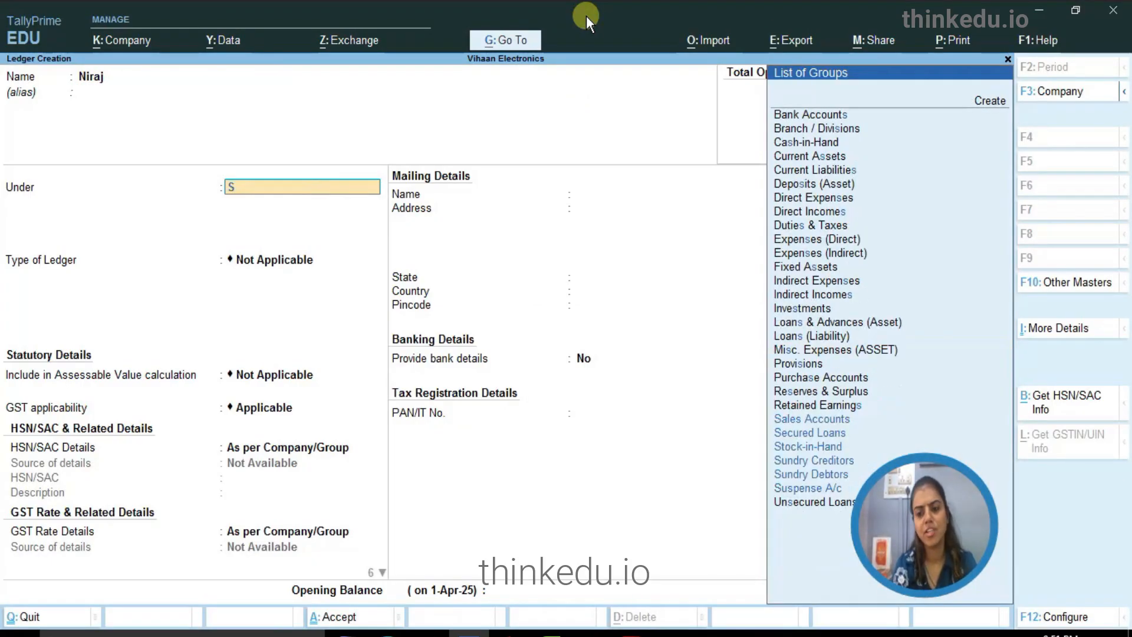
key("Down")
key("Down")
key("Down")
key("Down")
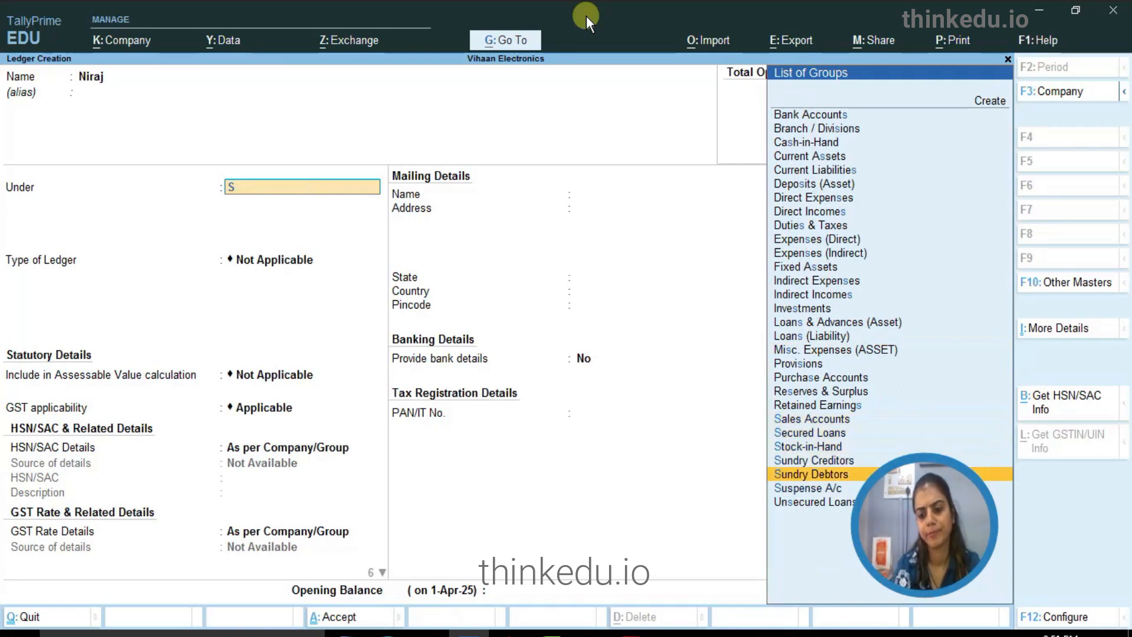
key("Return")
Leave the customer ledger's bill-by-bill, mailing, banking and tax registration details at their defaults, with no opening balance, and save it.
key("Return")
key("Return")
key("Return")
key("Return")
key("Return")
key("Return")
key("Return")
key("Return")
key("Return")
key("Return")
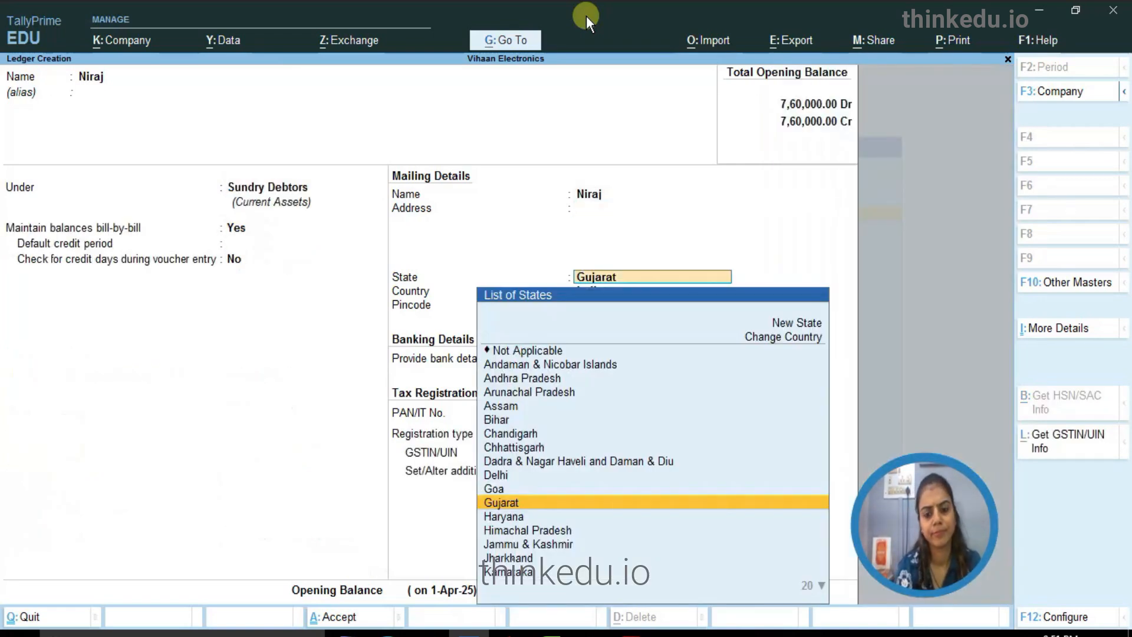
key("Return")
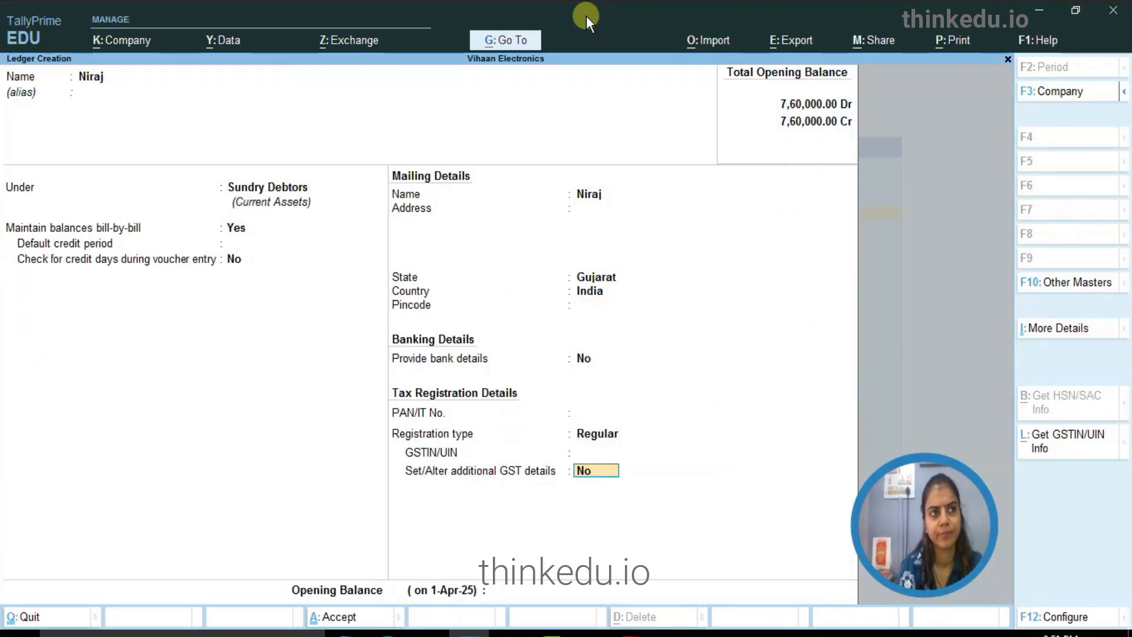
key("Return")
key("Return")
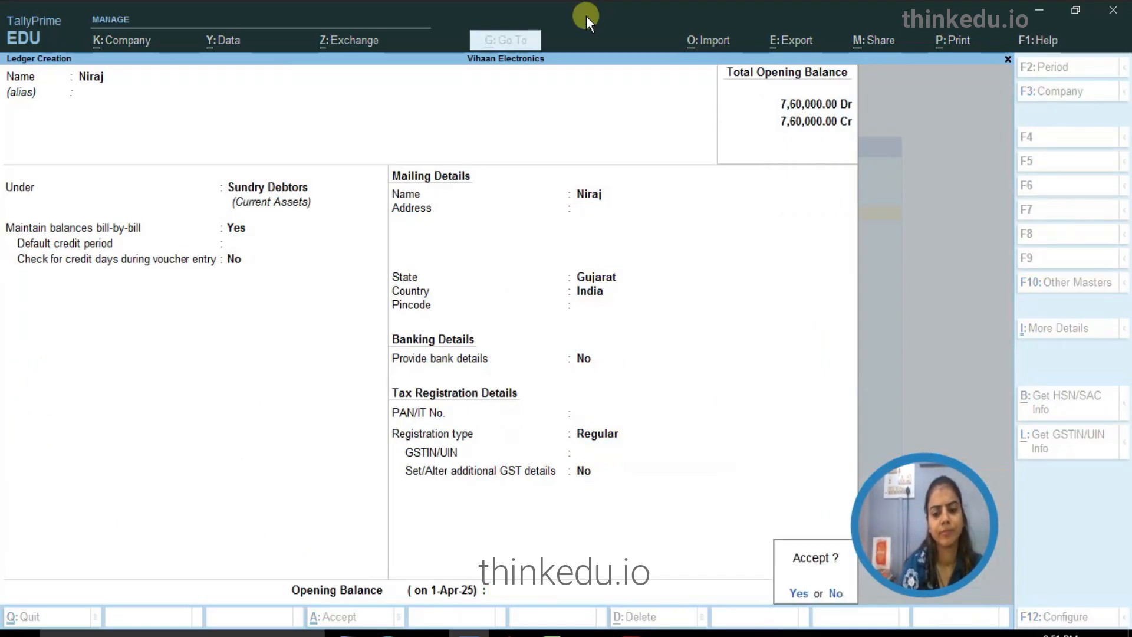
key("Return")
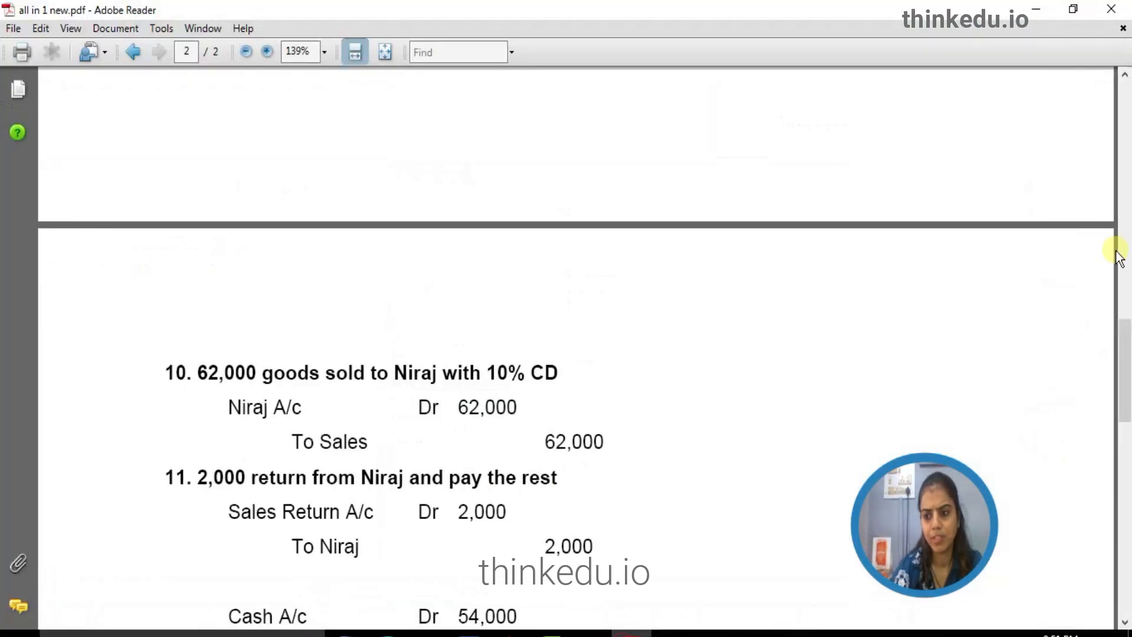
Check transaction 11 in the exercise PDF and start a ledger named Sales Return in TallyPrime.
left_click_drag(1124, 343, 1126, 421)
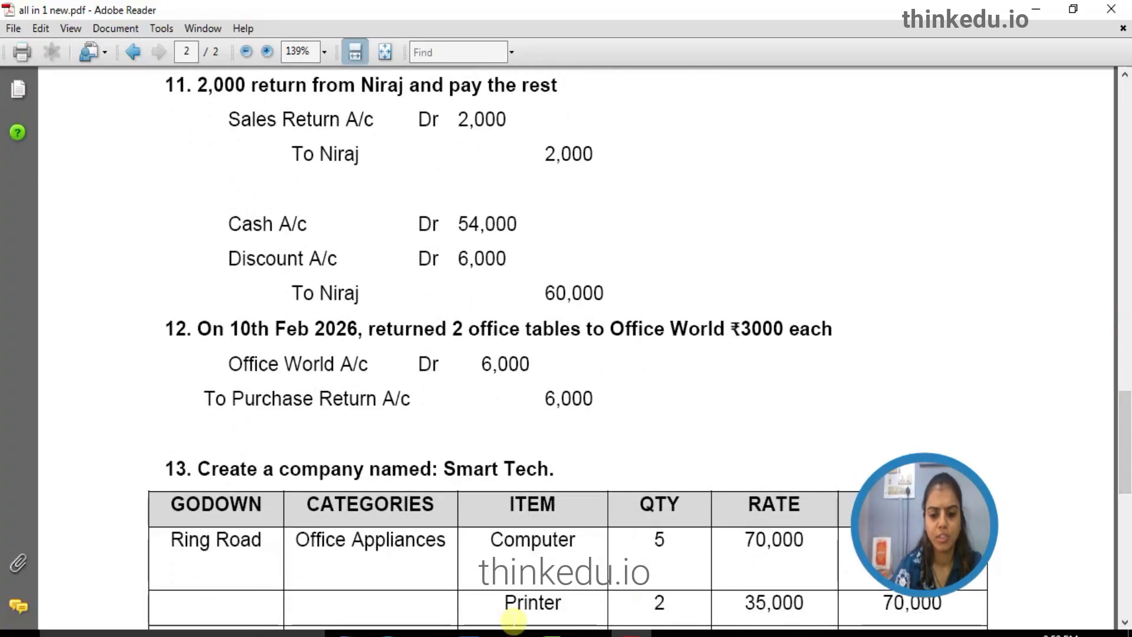
left_click(629, 636)
type("S")
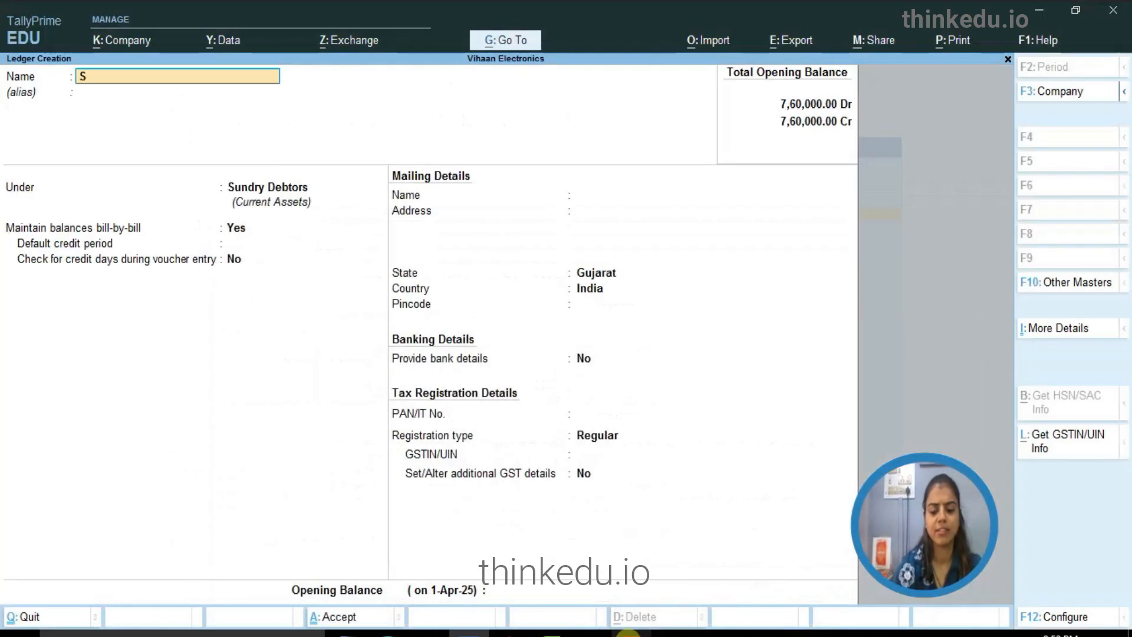
type("ales Return")
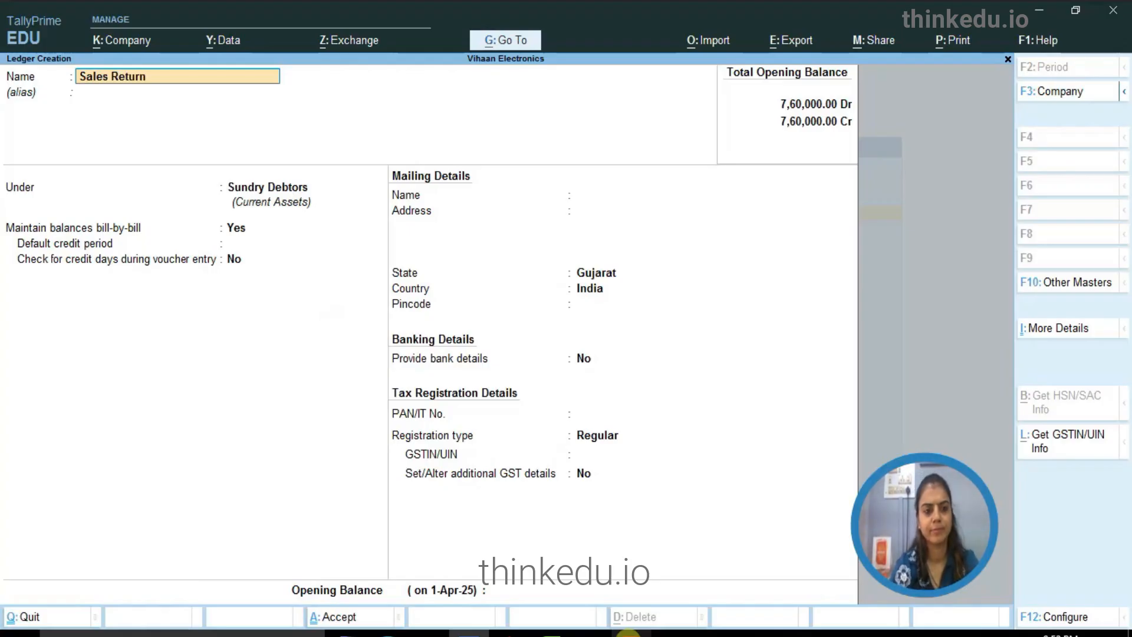
key("Return")
key("Return")
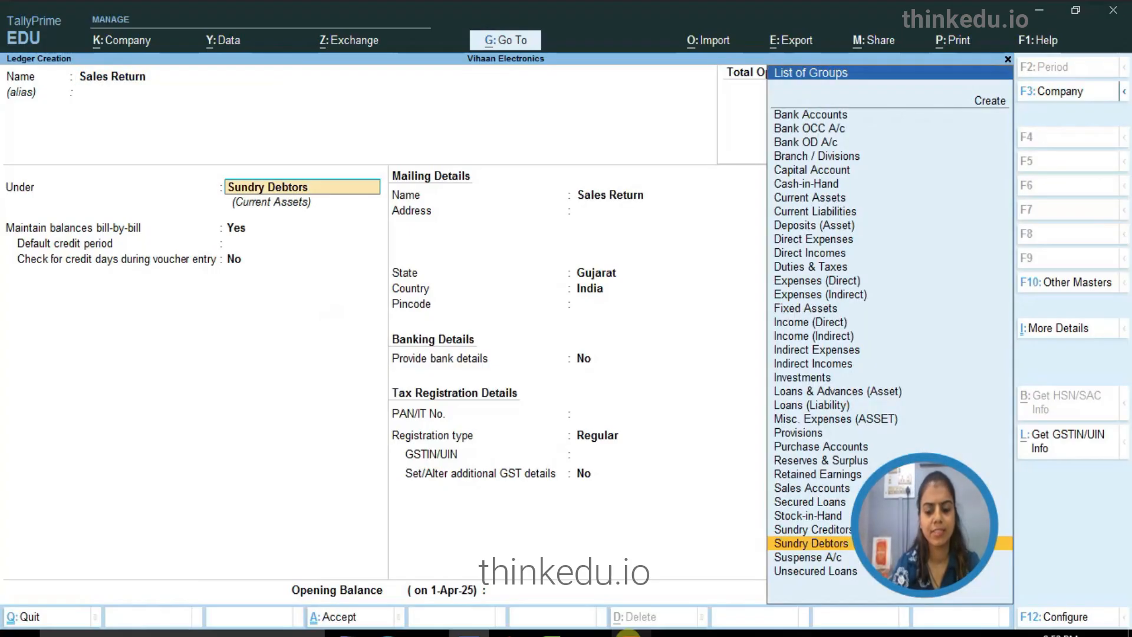
Group the Sales Return ledger under Sales Accounts.
key("Up")
key("Up")
key("Up")
key("Up")
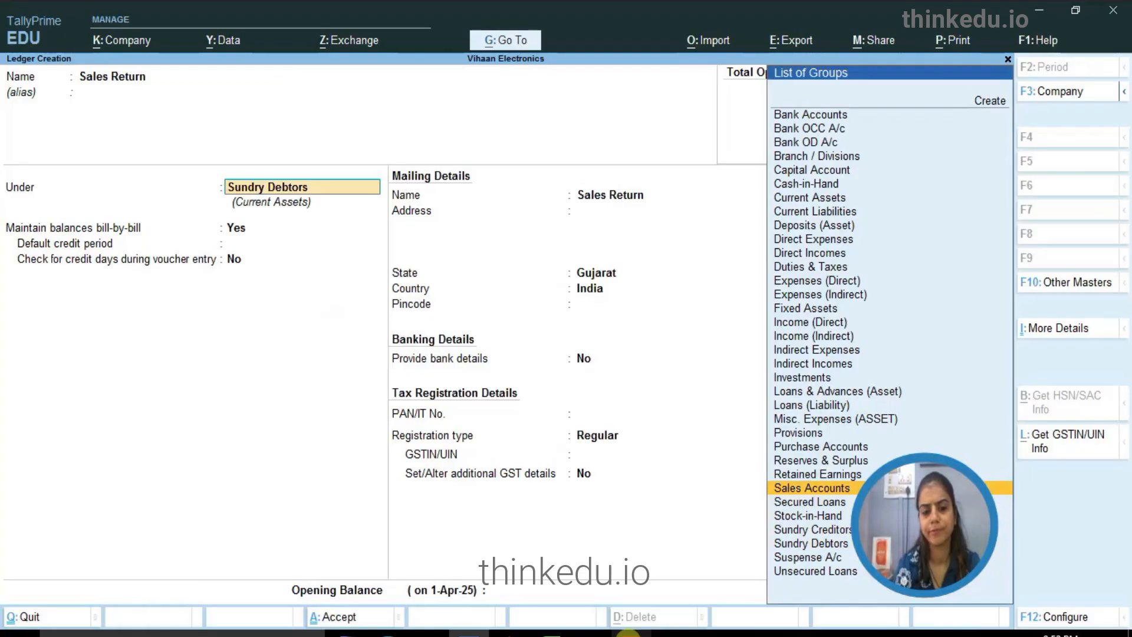
key("Return")
Leave the Sales Return ledger's type, GST and banking details at their defaults, with no opening balance, and save it.
key("Return")
key("Return")
key("Return")
key("Return")
key("Return")
key("Return")
key("Return")
key("Return")
key("Return")
key("Return")
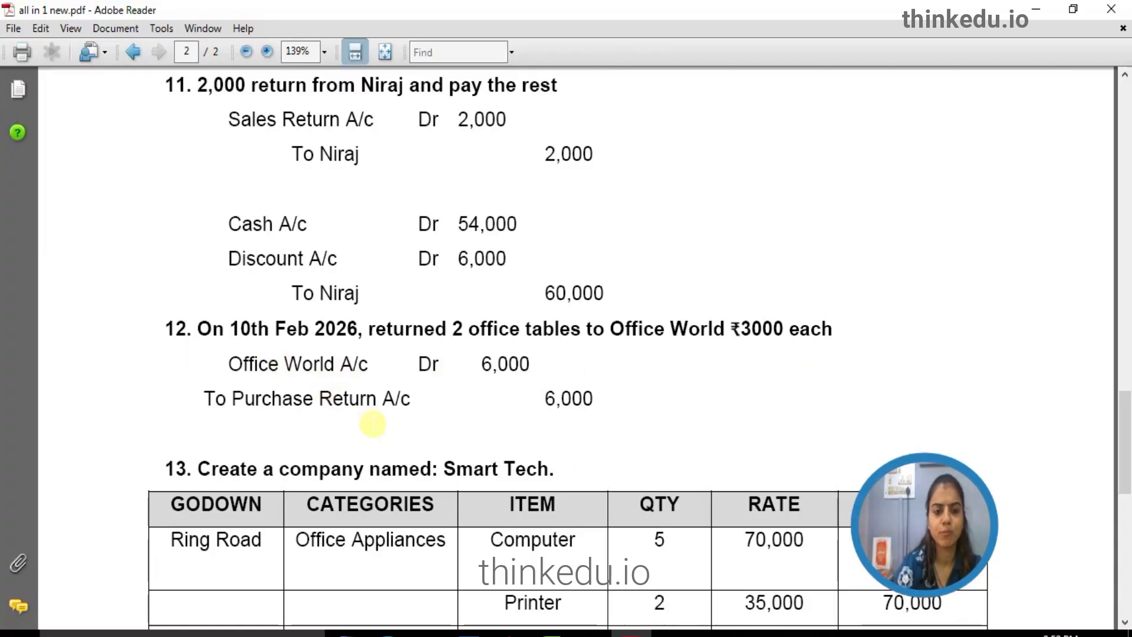
Switch to TallyPrime and start a ledger named Office World without an alias.
left_click(632, 634)
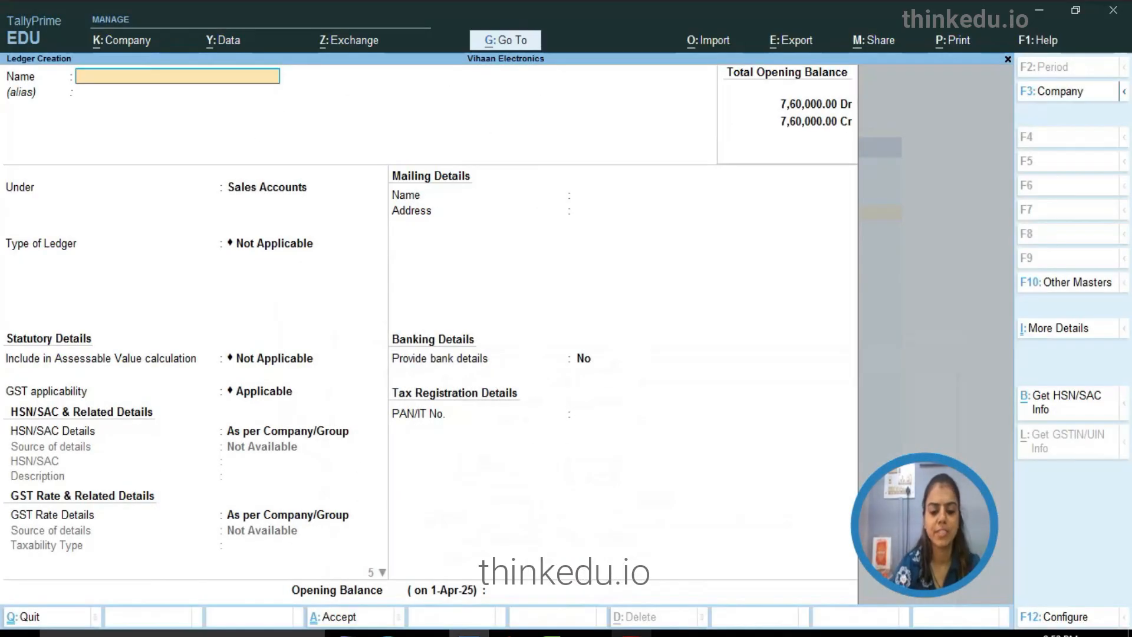
type("Office")
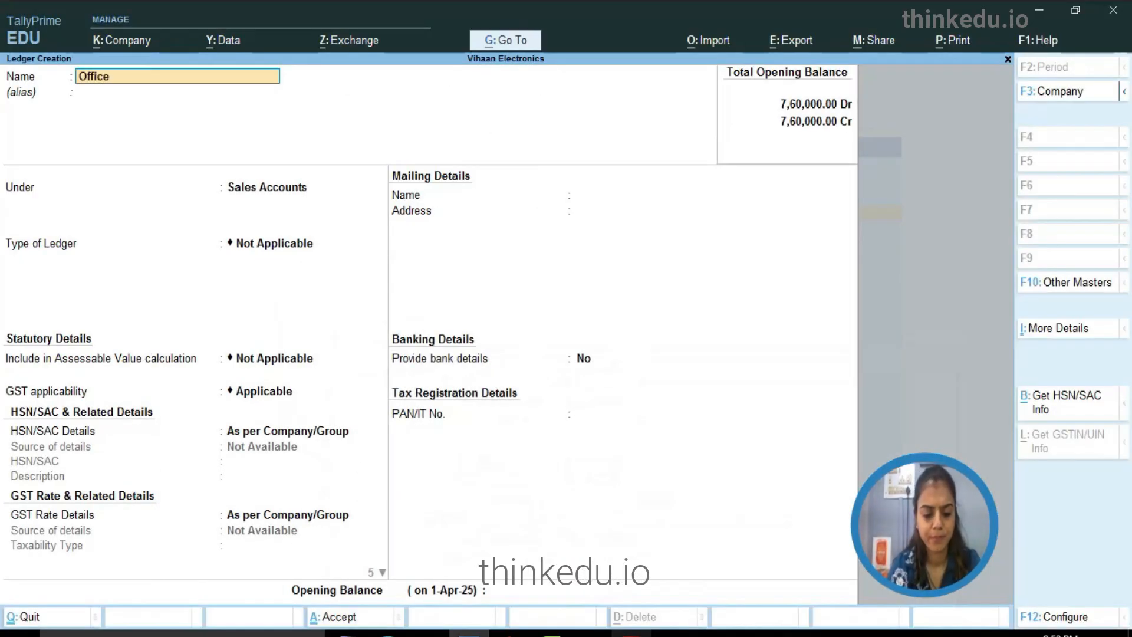
type(" world")
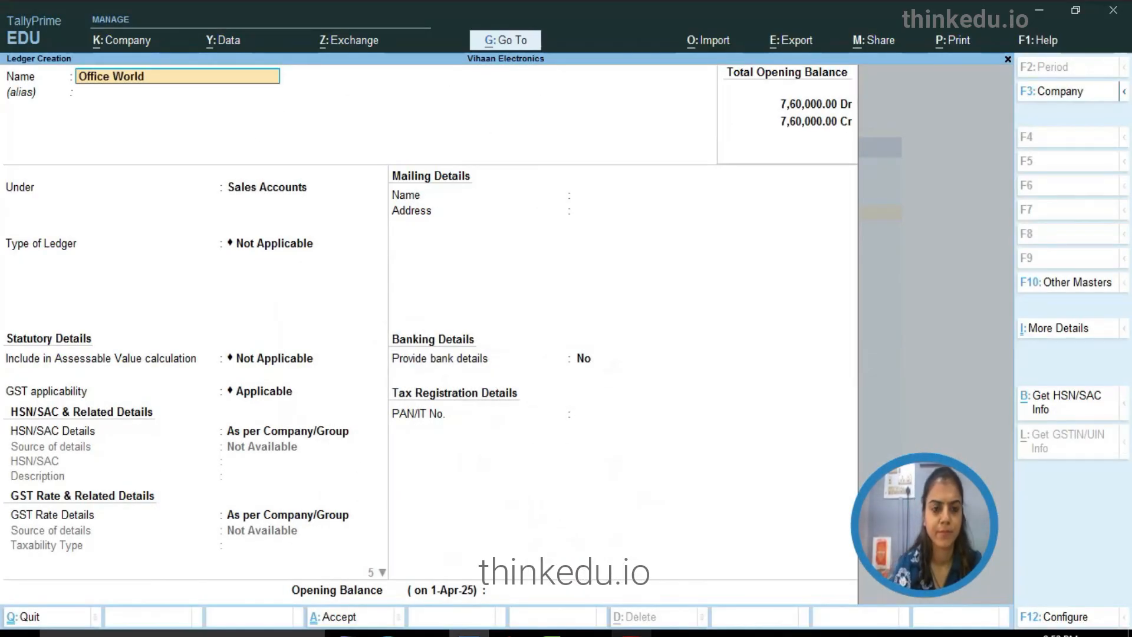
key("Return")
key("Return")
Group the Office World ledger under Sundry Creditors.
type("S")
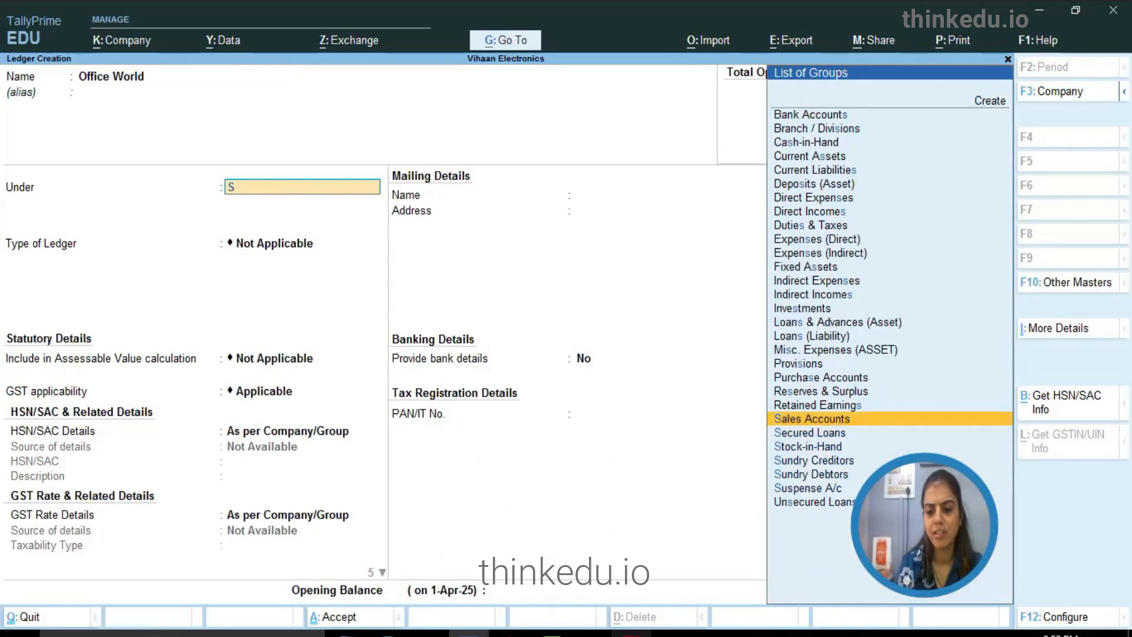
key("Down")
key("Down")
key("Down")
key("Return")
Leave Office World's bill-by-bill, mailing, banking and tax registration details at their defaults, with no opening balance, and save the ledger.
key("Return")
key("Return")
key("Return")
key("Return")
key("Return")
key("Return")
key("Return")
key("Return")
key("Return")
key("Return")
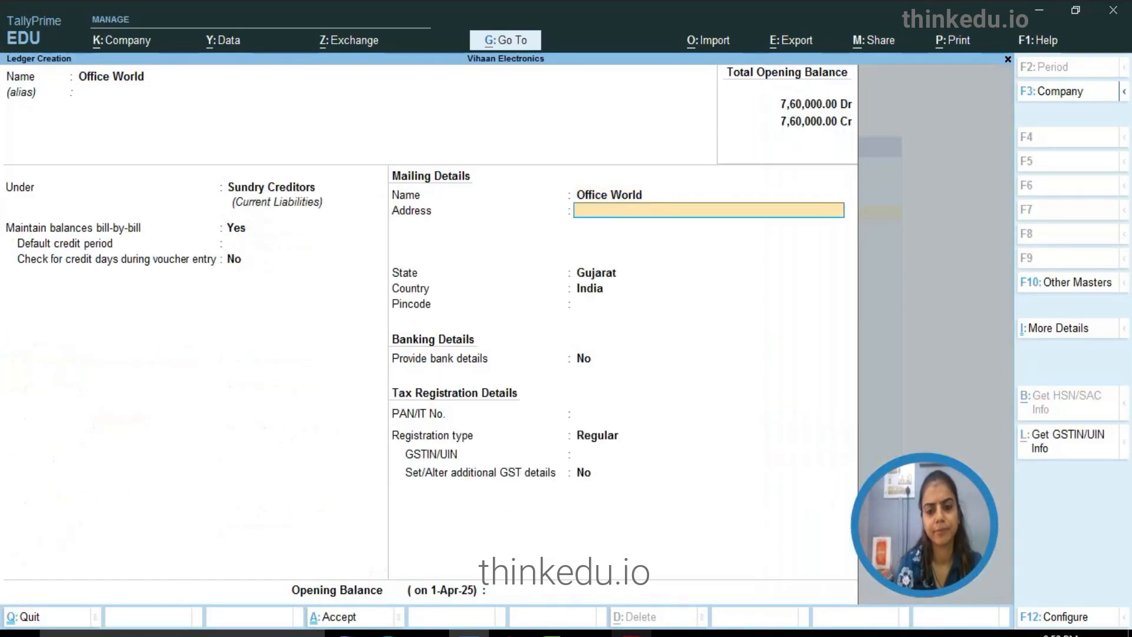
key("Return")
key("Return")
key("Return")
key("Return")
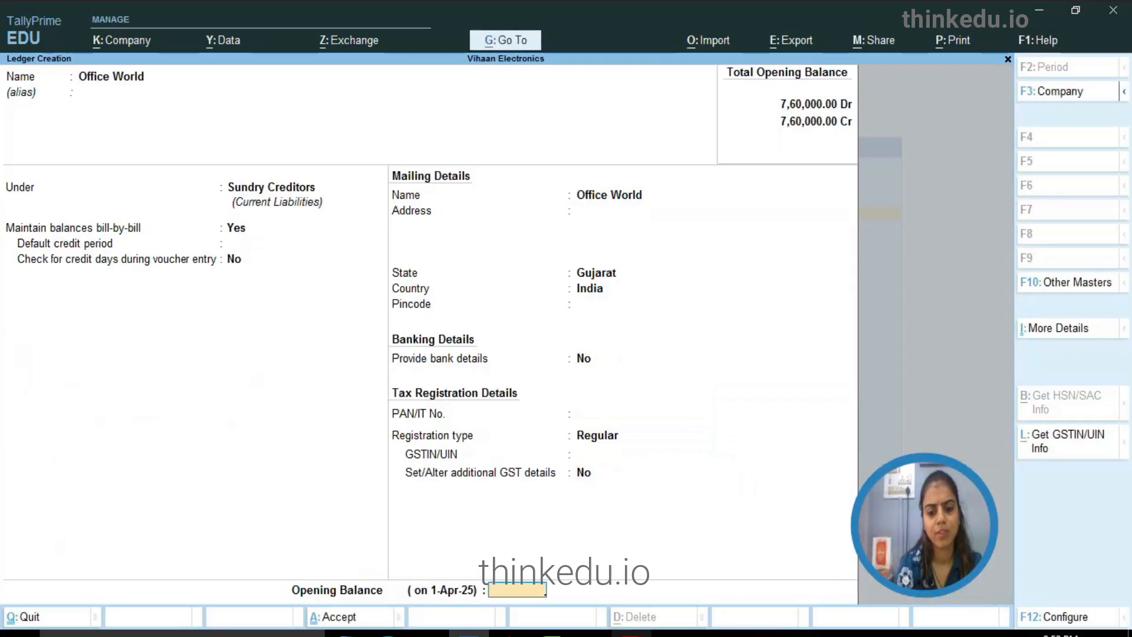
key("Return")
Start another ledger named Purchase Return without an alias.
type("Pu")
right_click(632, 633)
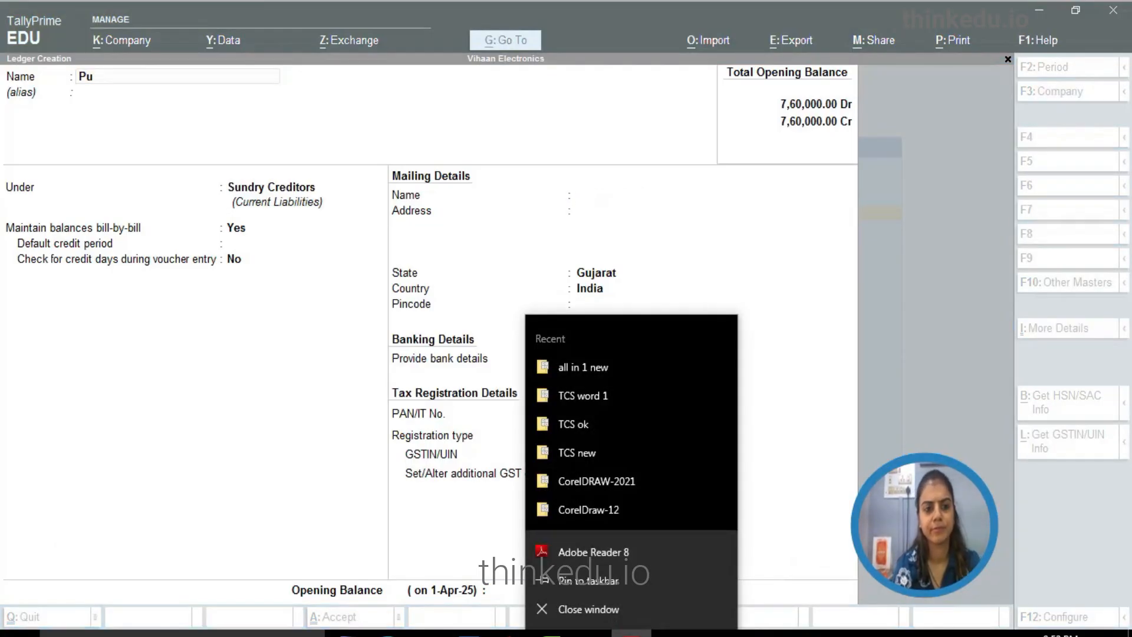
left_click(165, 20)
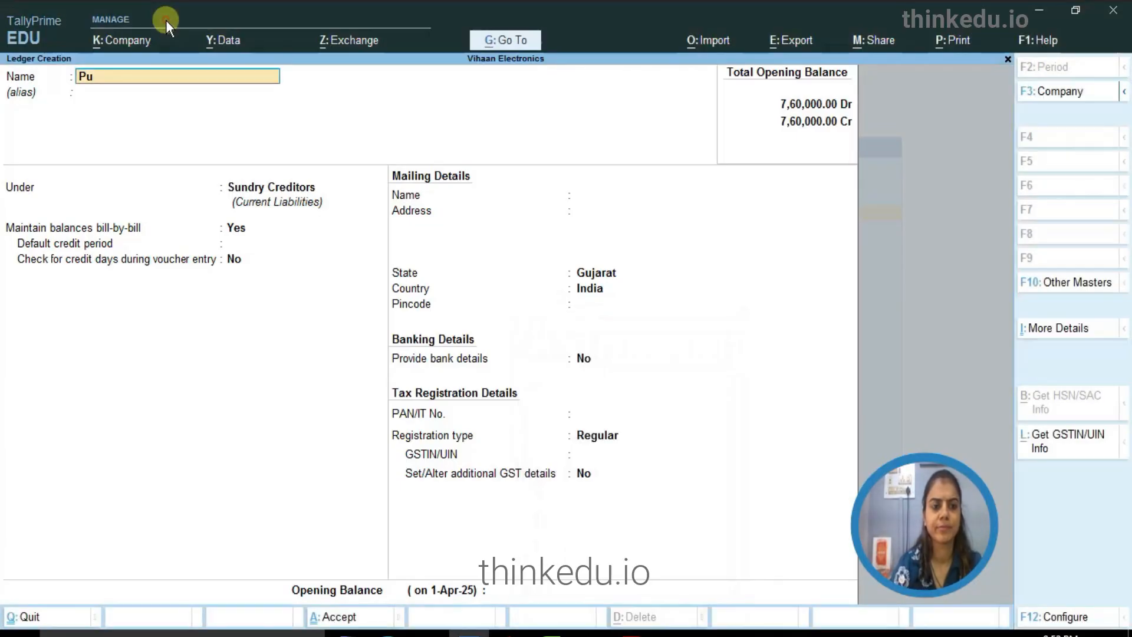
type("rchaa")
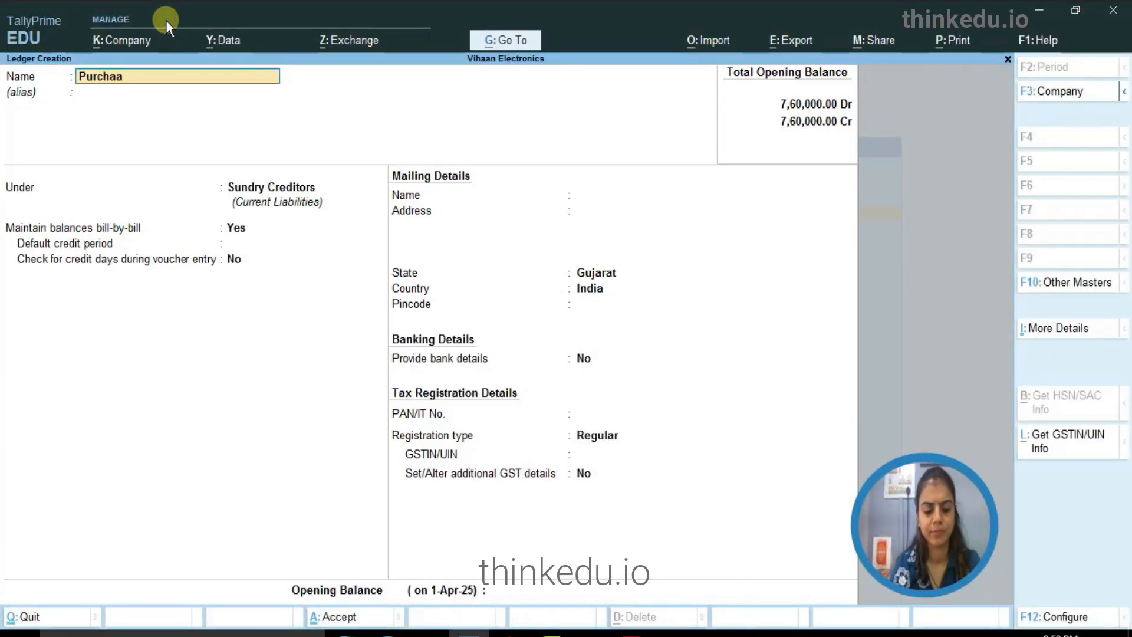
key("BackSpace")
type("se")
key("Return")
type("R")
key("BackSpace")
type("Pu")
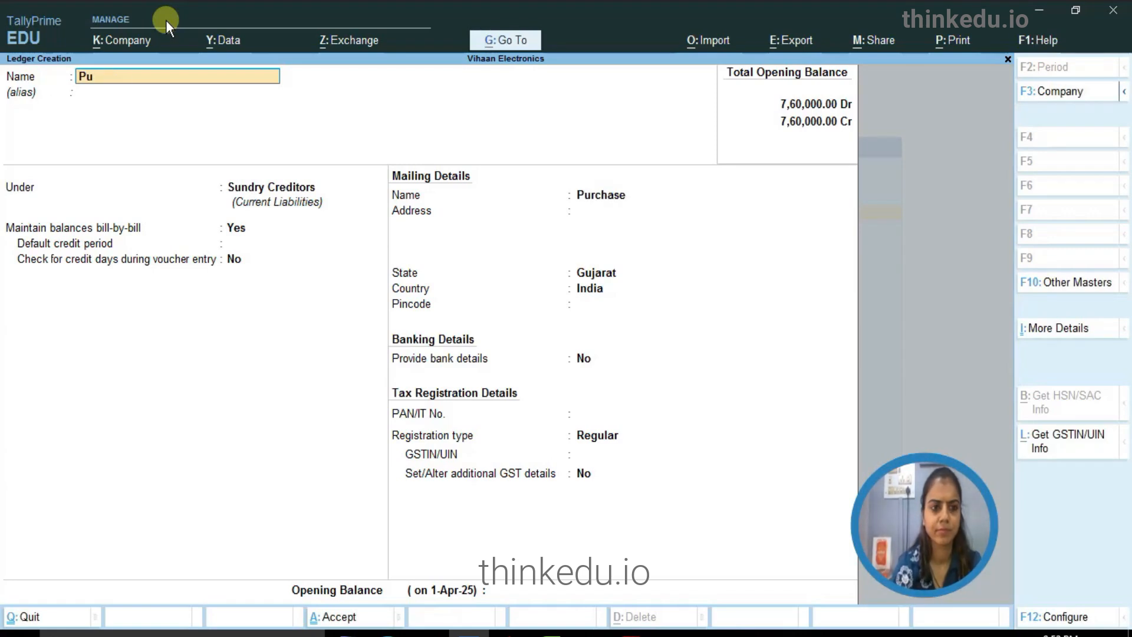
type("rchas")
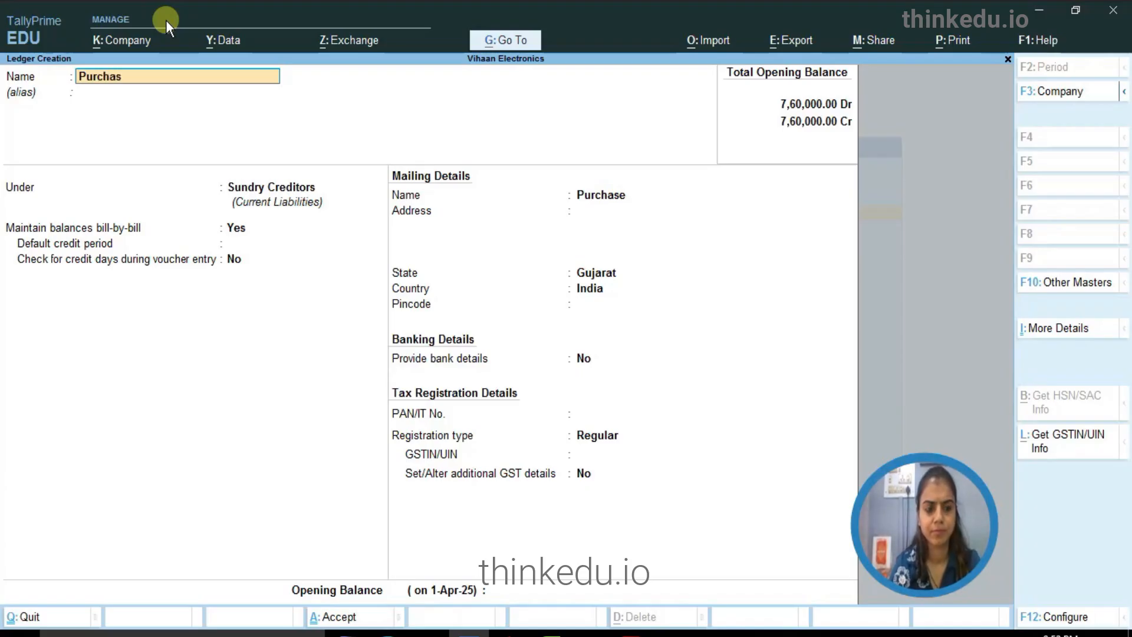
type("e Return")
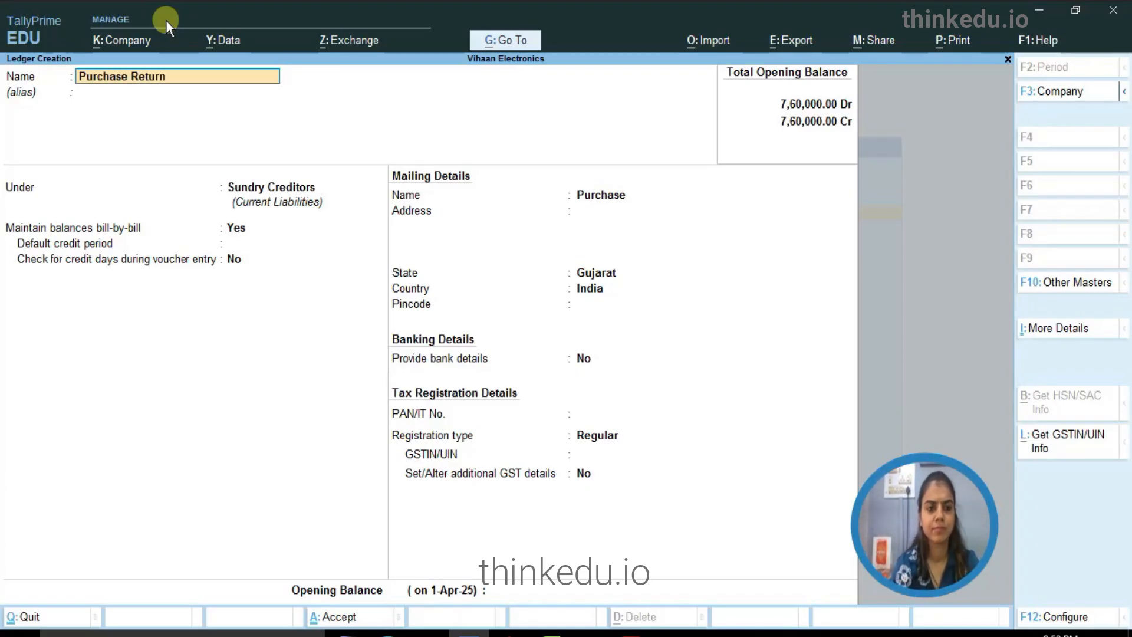
key("Return")
key("Return")
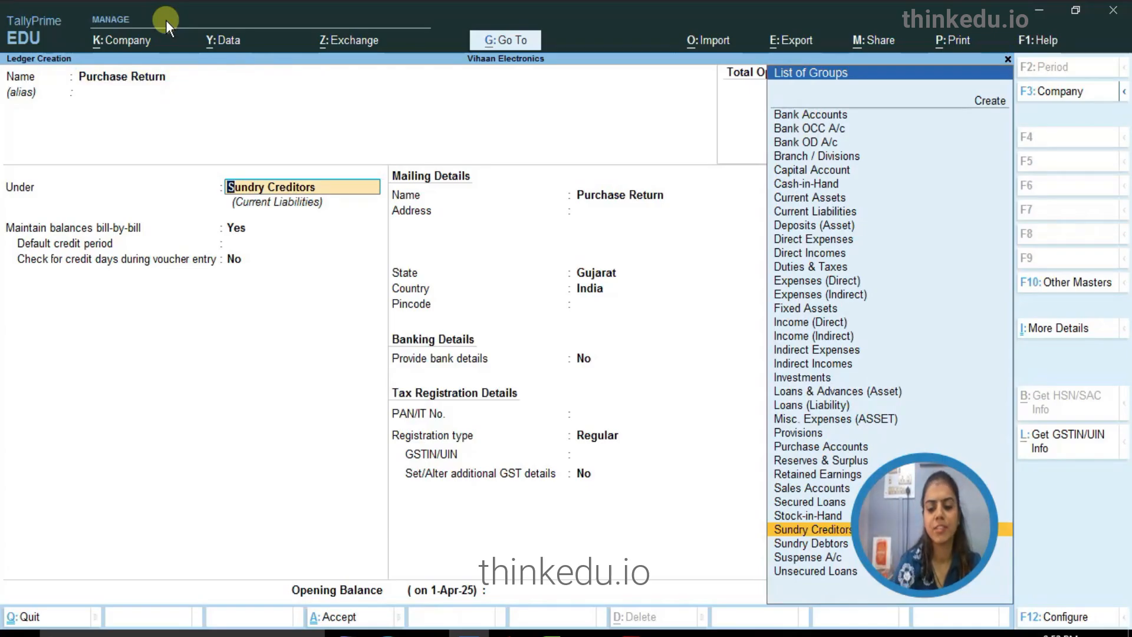
Group the Purchase Return ledger under Purchase Accounts.
type("P")
key("Down")
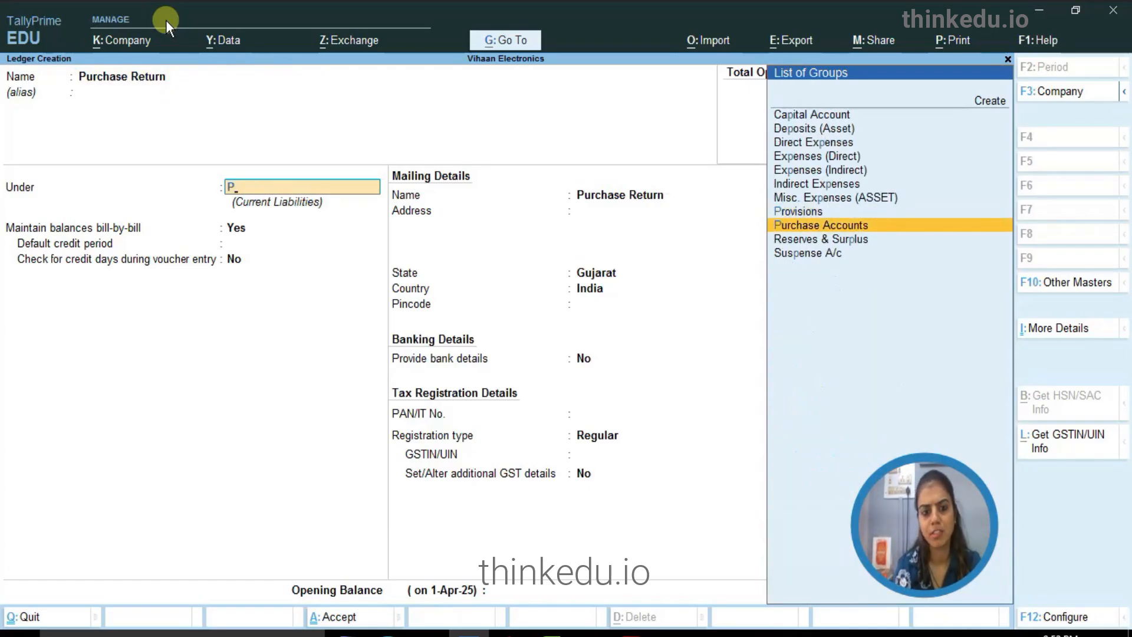
key("Return")
Leave the Purchase Return ledger's type, GST and banking details at their defaults, with no opening balance, and save it.
key("Return")
key("Return")
key("Return")
key("Return")
key("Return")
key("Return")
key("Return")
key("Return")
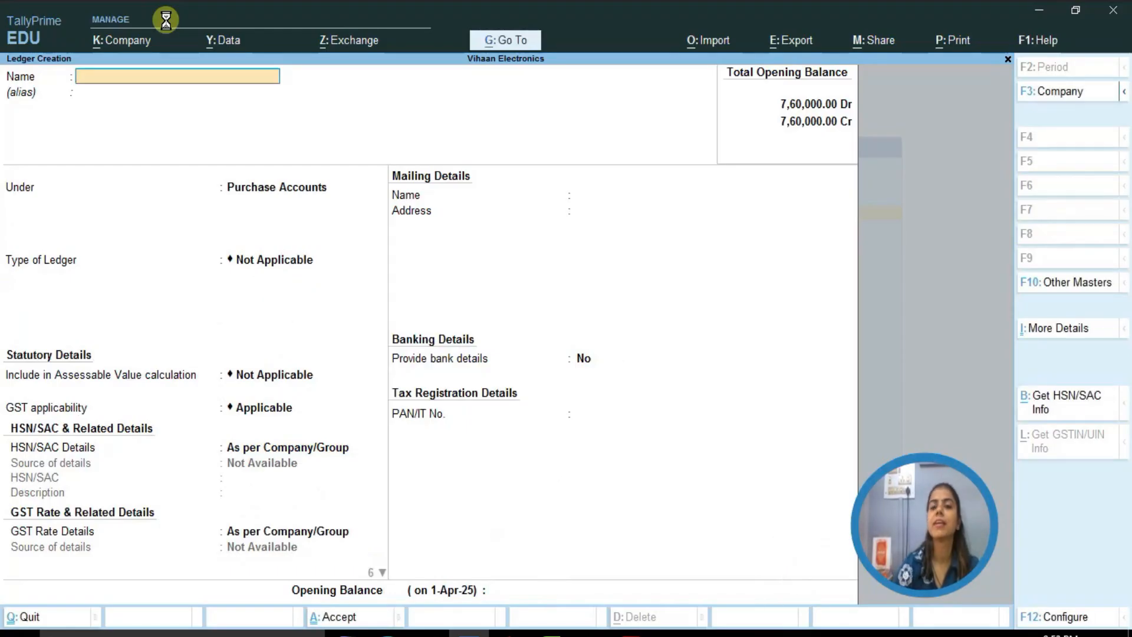